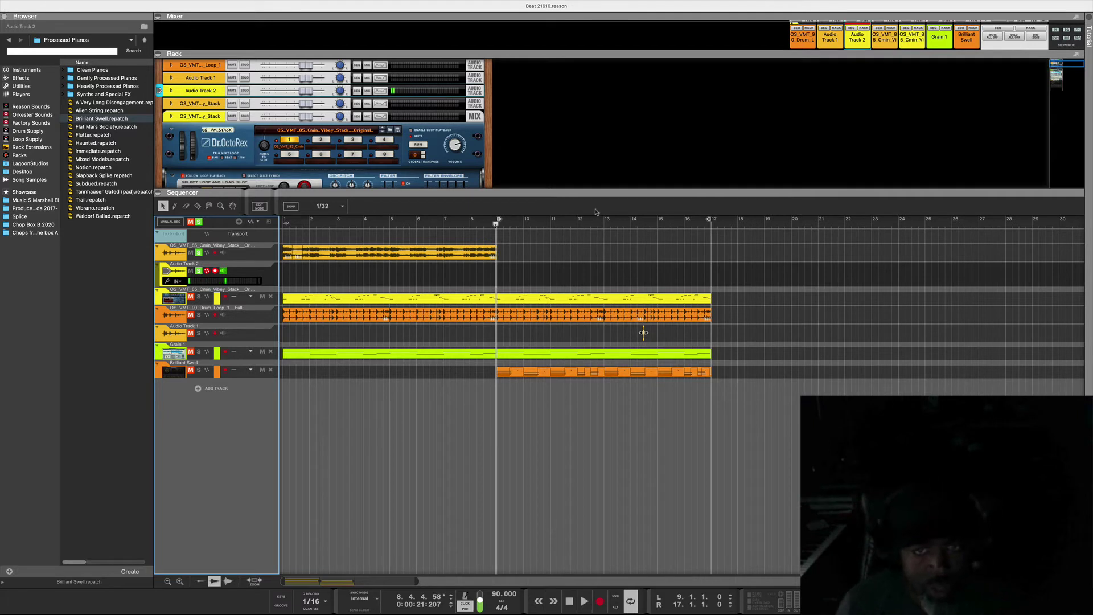
Enlarge the rack to show the full Dr.OctoRex panel and return the song position to bar 1
left_click_drag(594, 195, 591, 273)
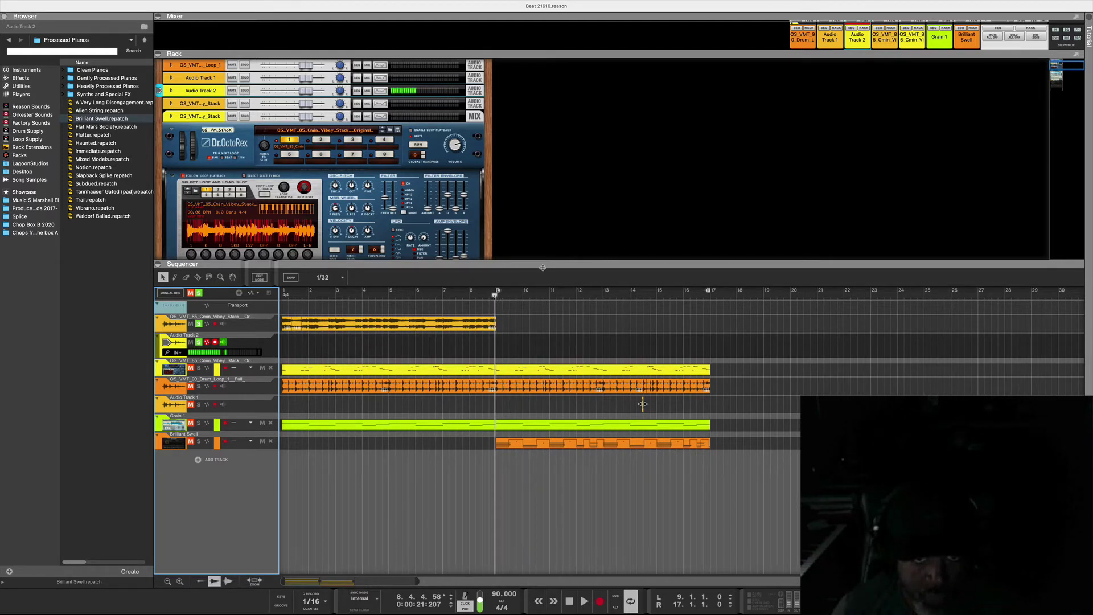
left_click_drag(543, 268, 540, 285)
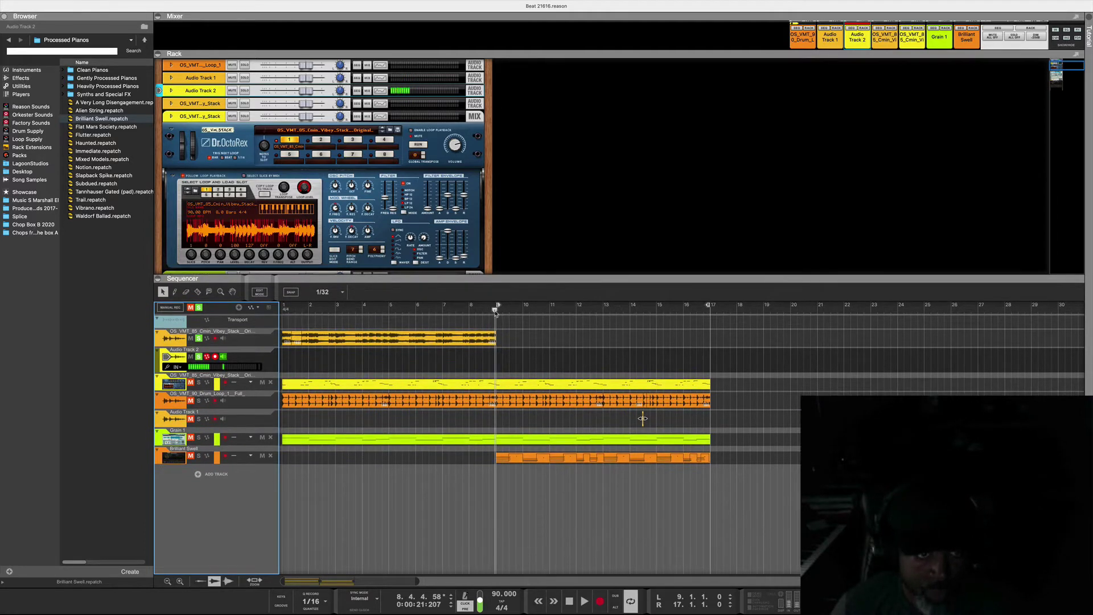
left_click_drag(495, 310, 272, 327)
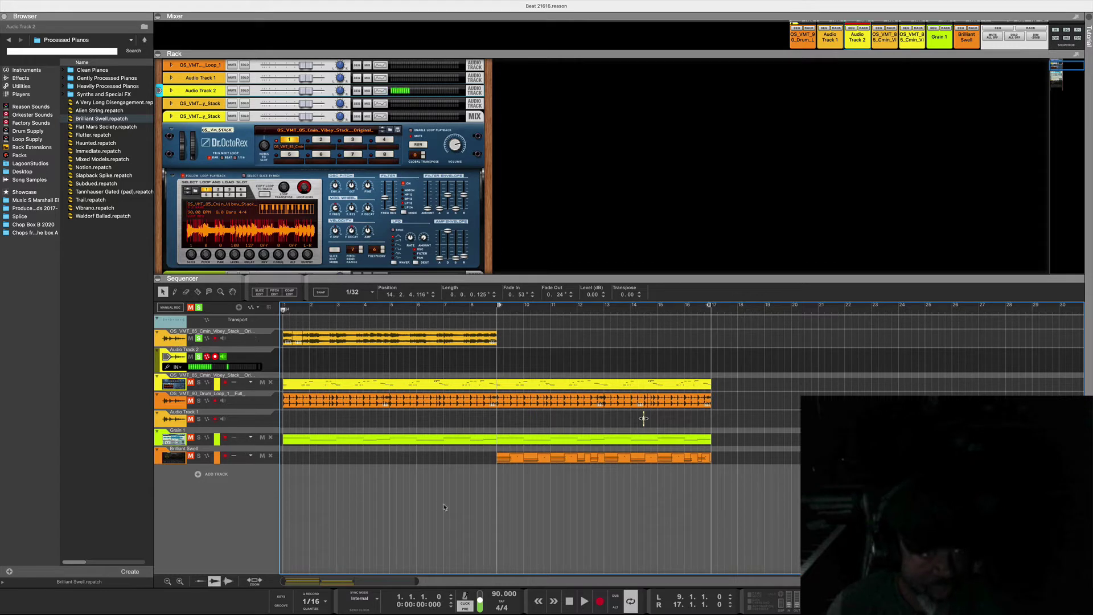
Play the arrangement, stop it, and move the song position back to bar 1
left_click(584, 602)
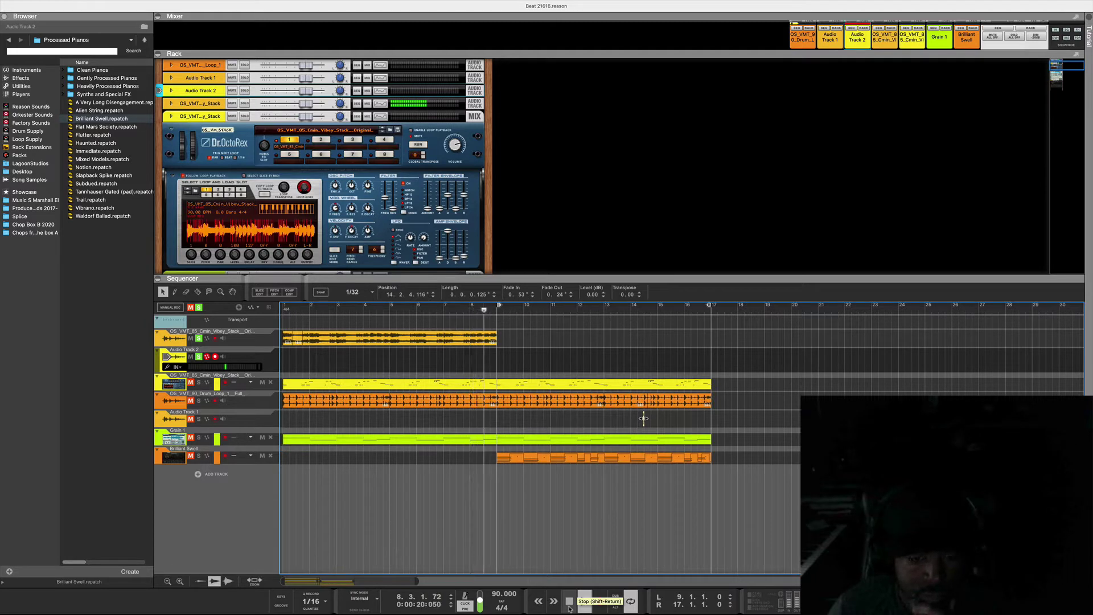
left_click(569, 601)
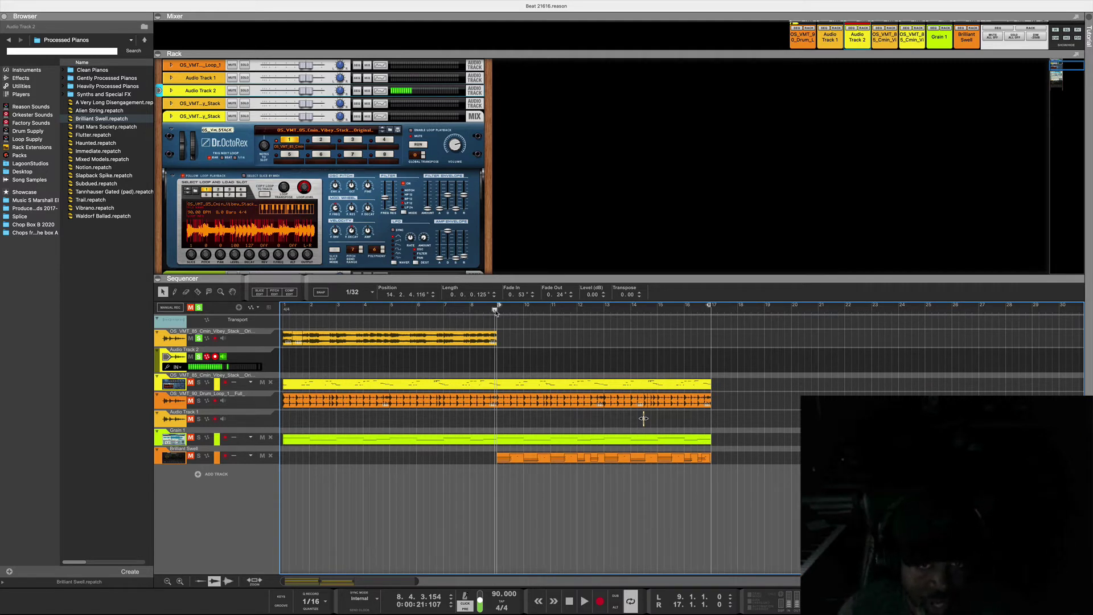
left_click_drag(494, 309, 278, 320)
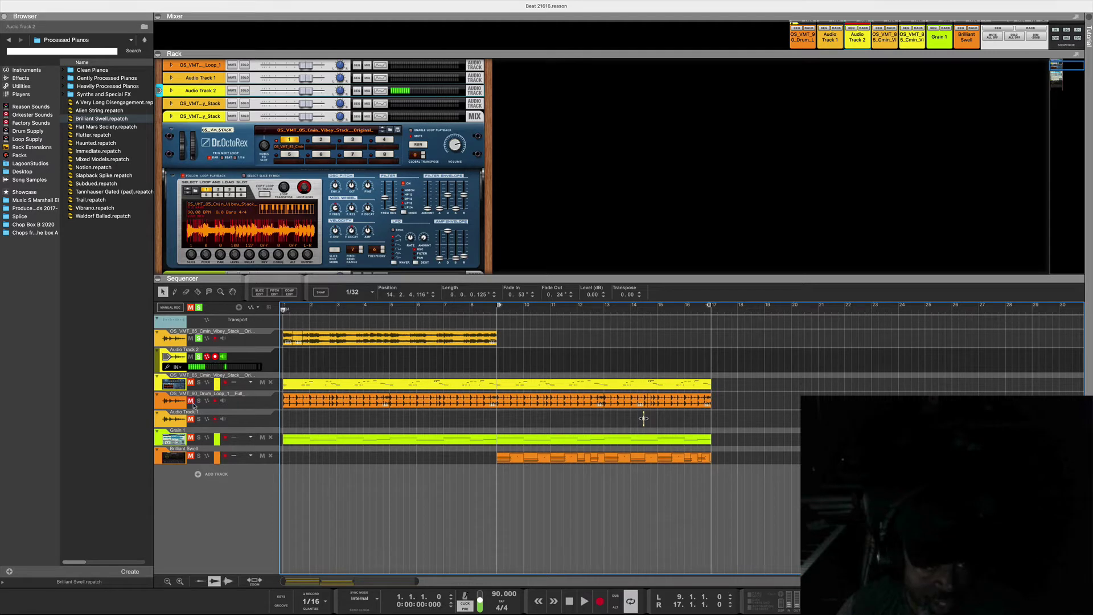
Solo the drum loop track and audition it on its own
left_click(198, 348)
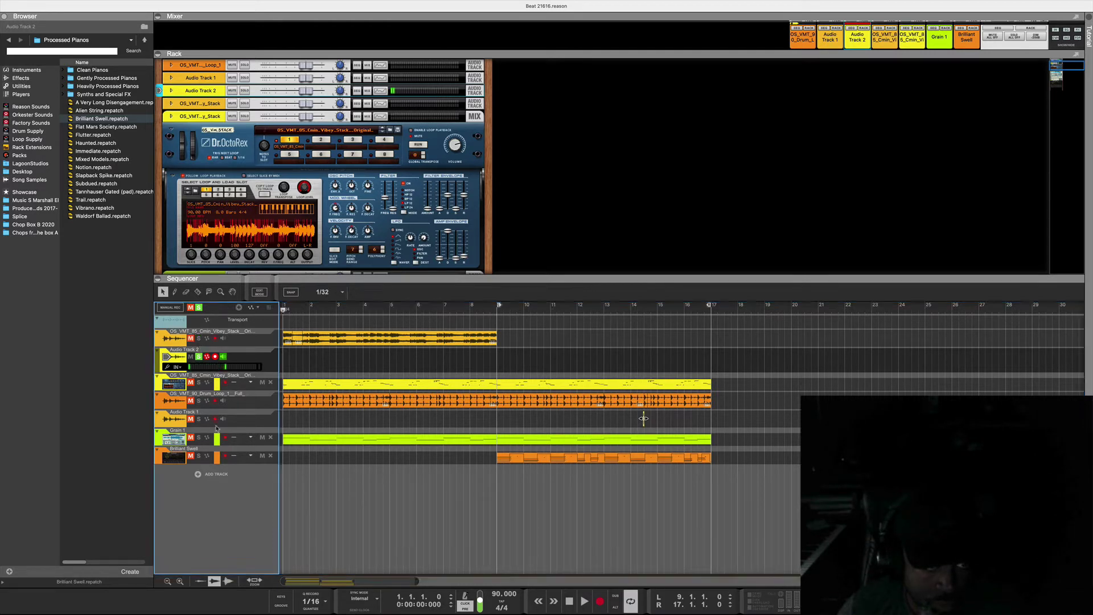
left_click(199, 401)
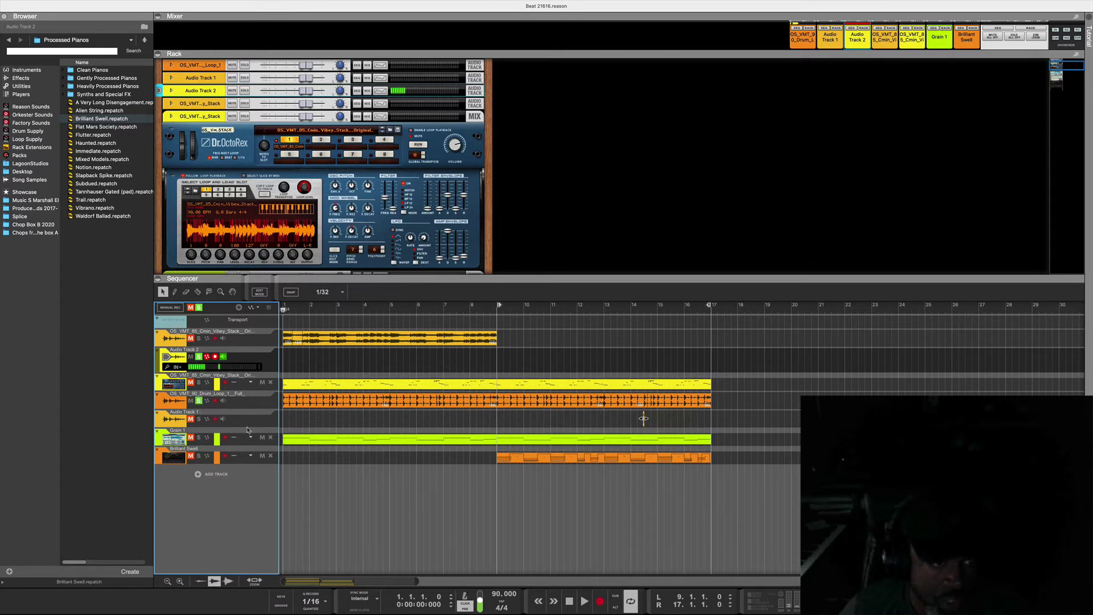
left_click(584, 602)
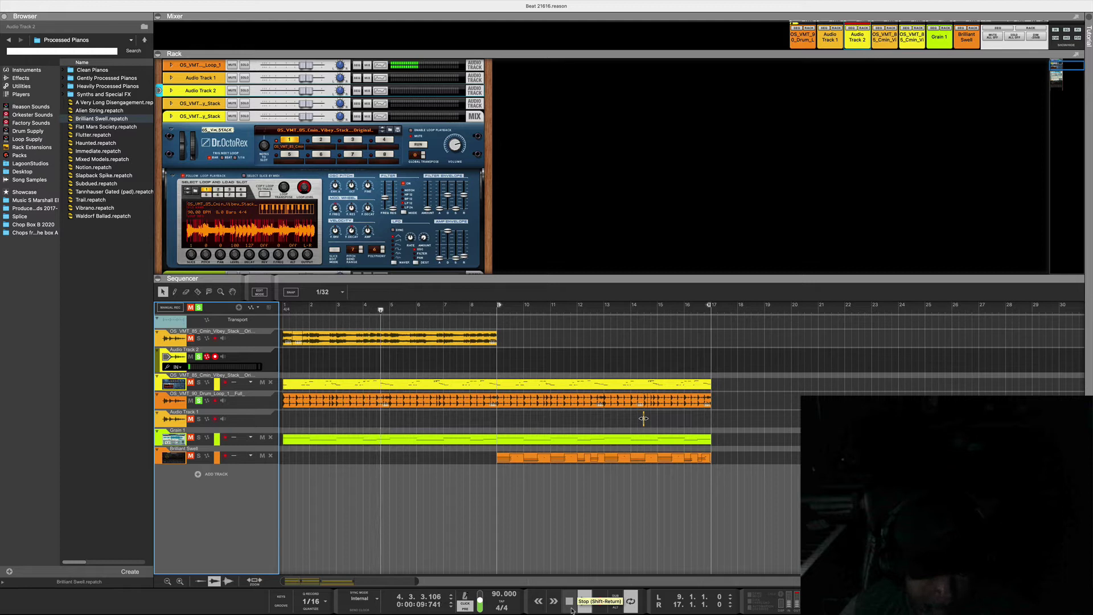
left_click(572, 611)
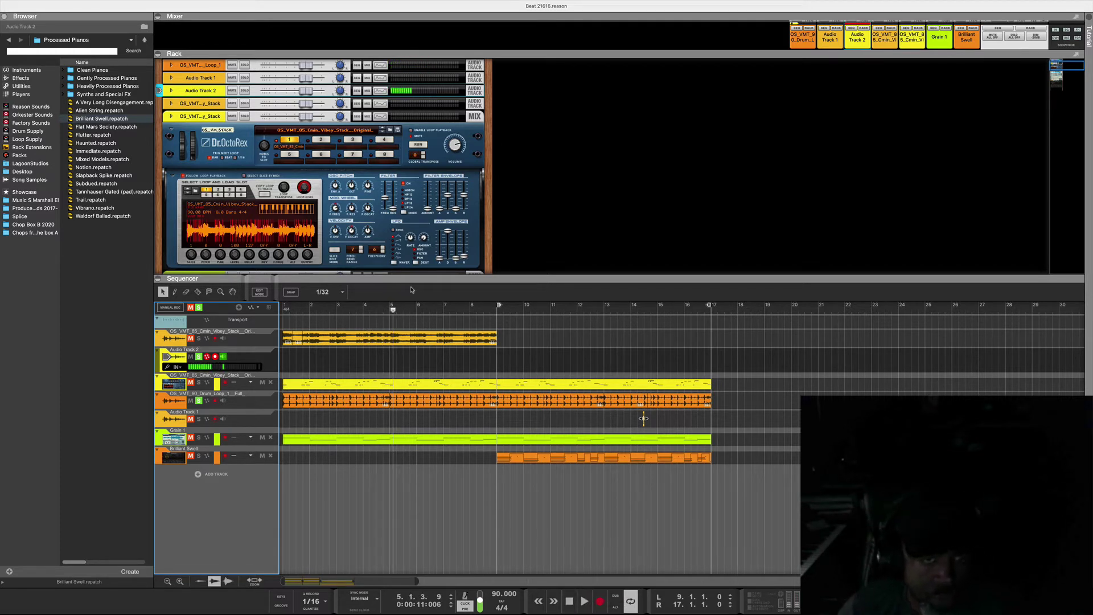
Enlarge the rack to show Grain 1's waveform and select the top audio clip
left_click_drag(417, 280, 417, 322)
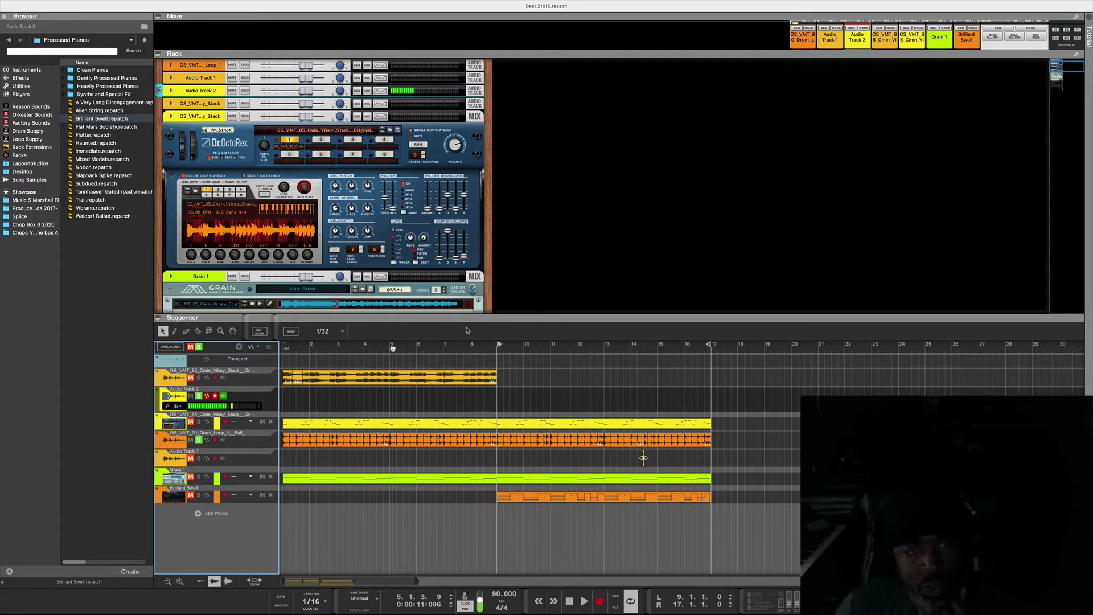
left_click_drag(481, 321, 481, 341)
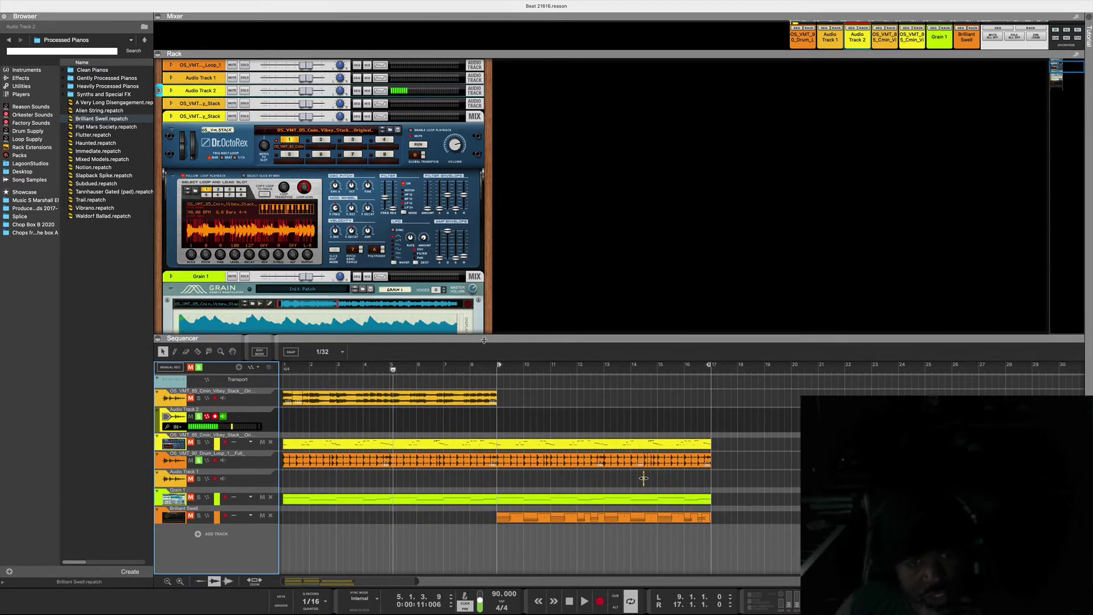
left_click(499, 401)
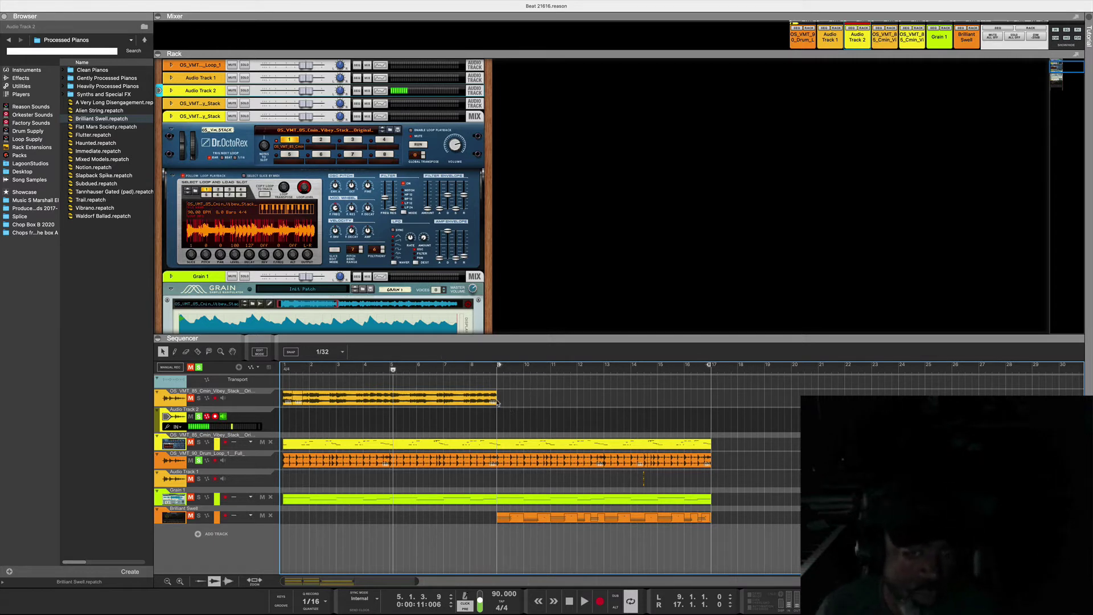
left_click_drag(497, 404, 291, 403)
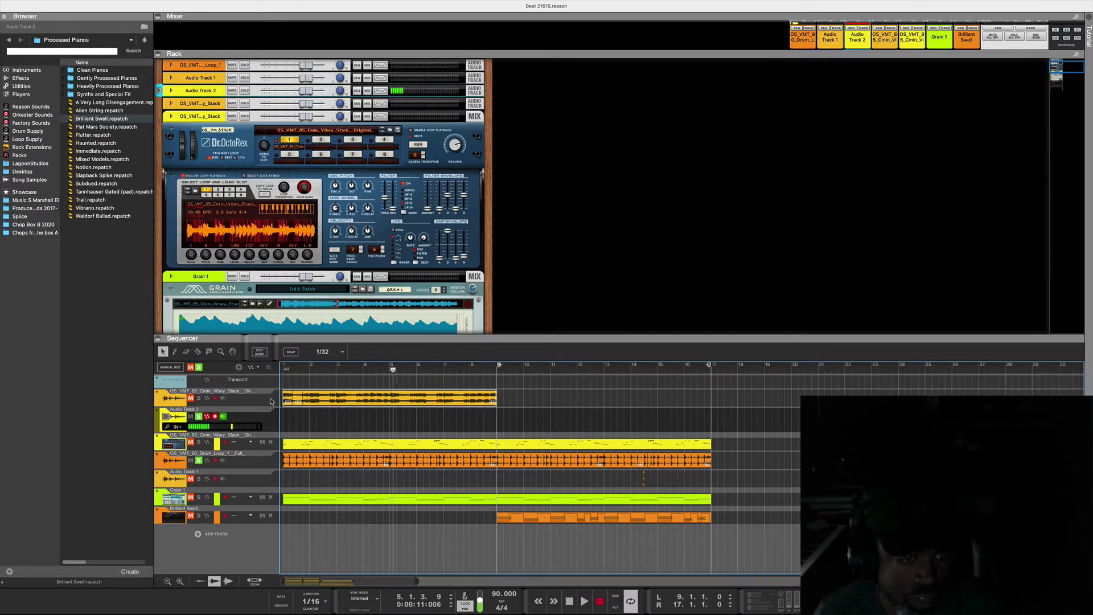
left_click(301, 404)
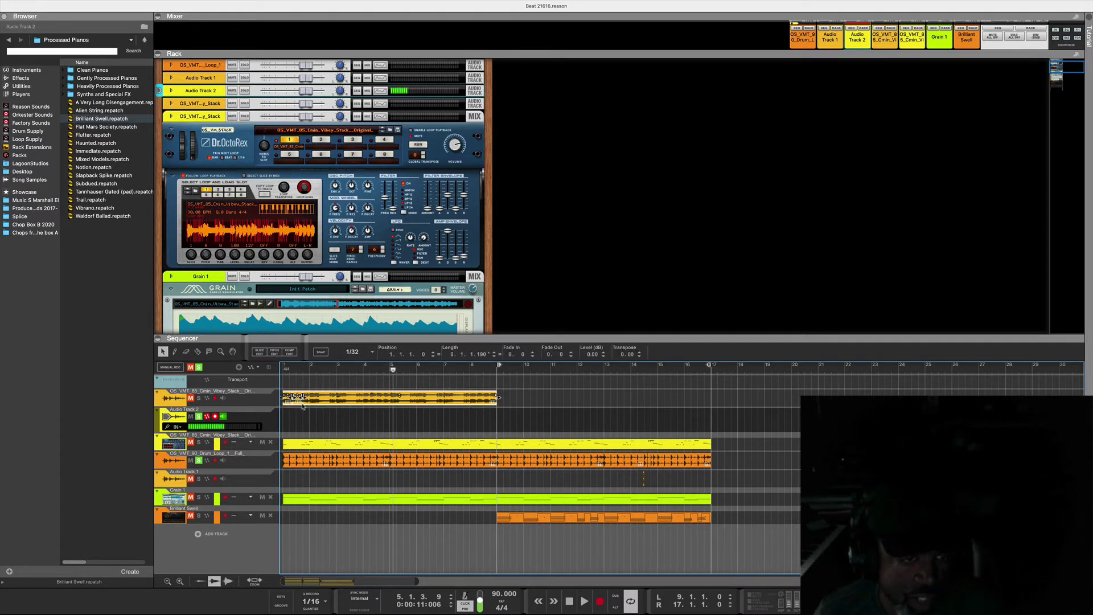
Open the top clip in Slice Edit with its slice markers, and set snap to Grid 1/8
left_click(260, 353)
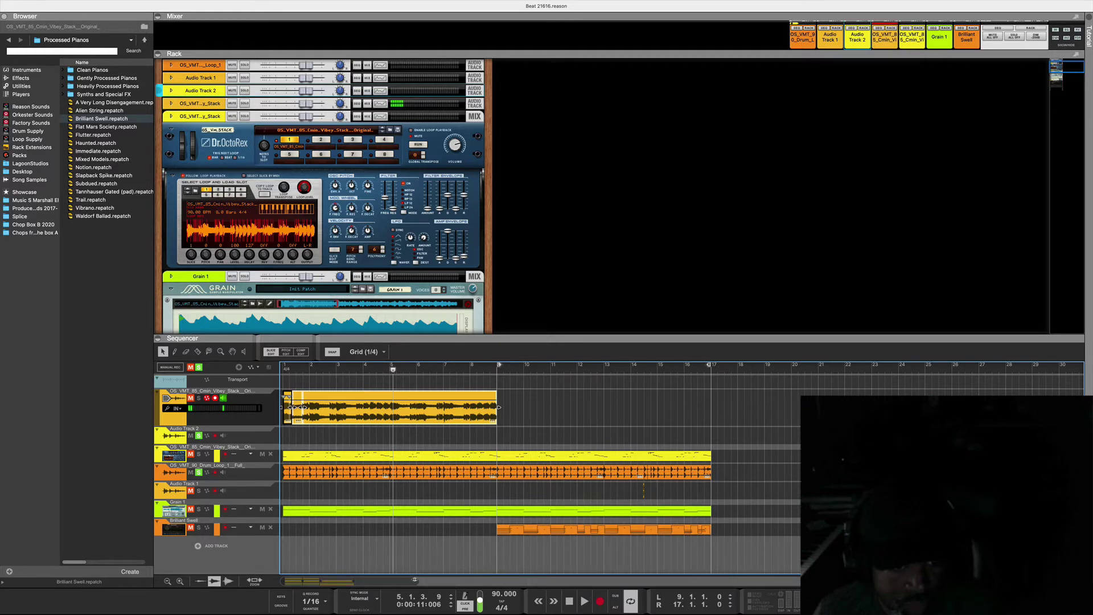
left_click_drag(414, 580, 323, 574)
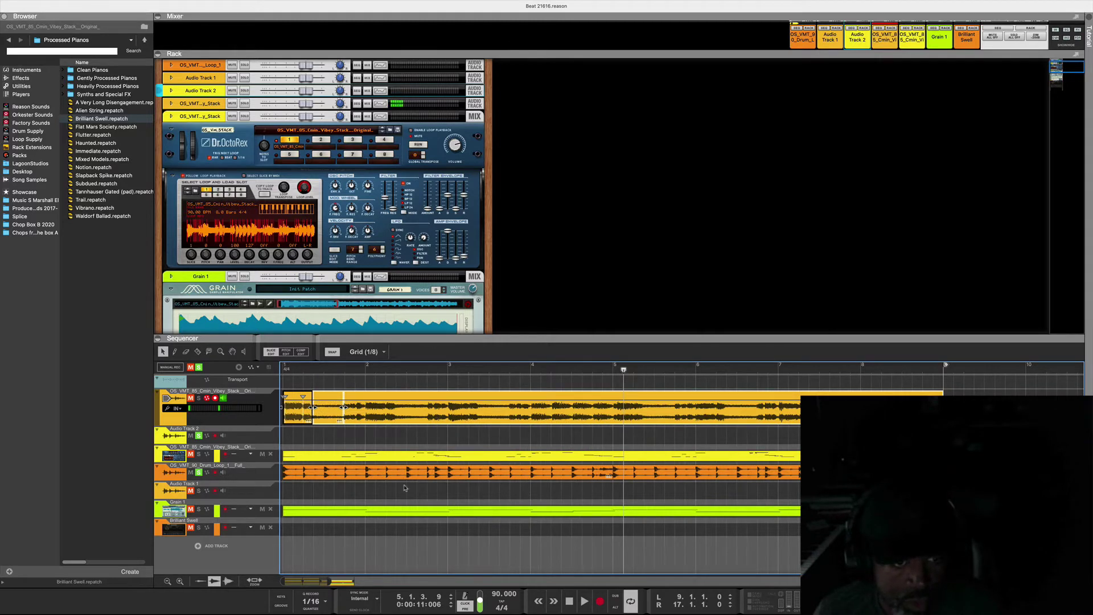
double_click(365, 441)
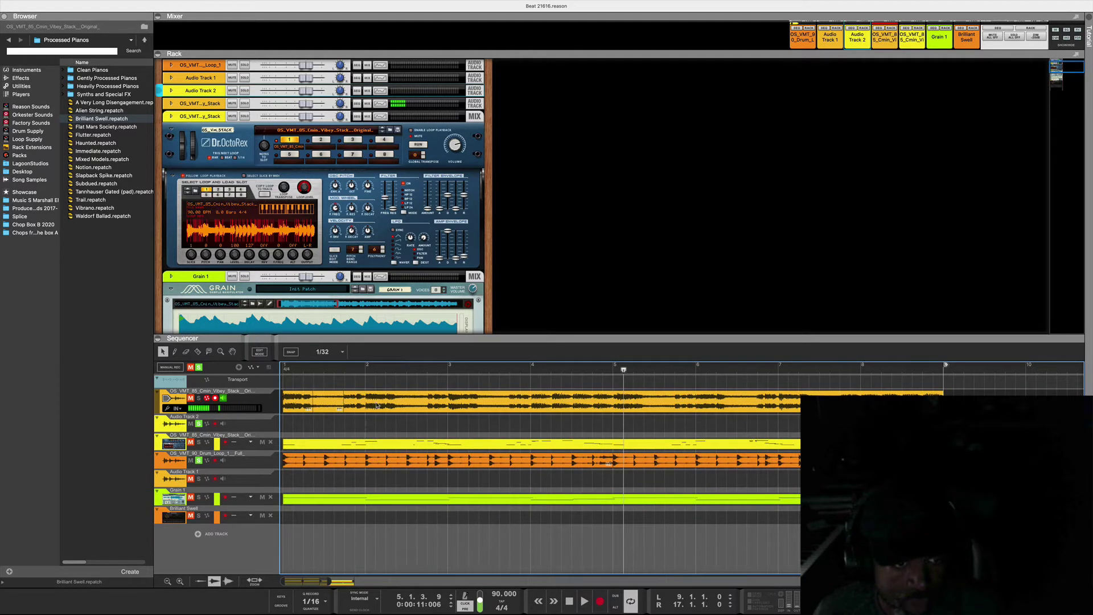
left_click(377, 405)
left_click(260, 352)
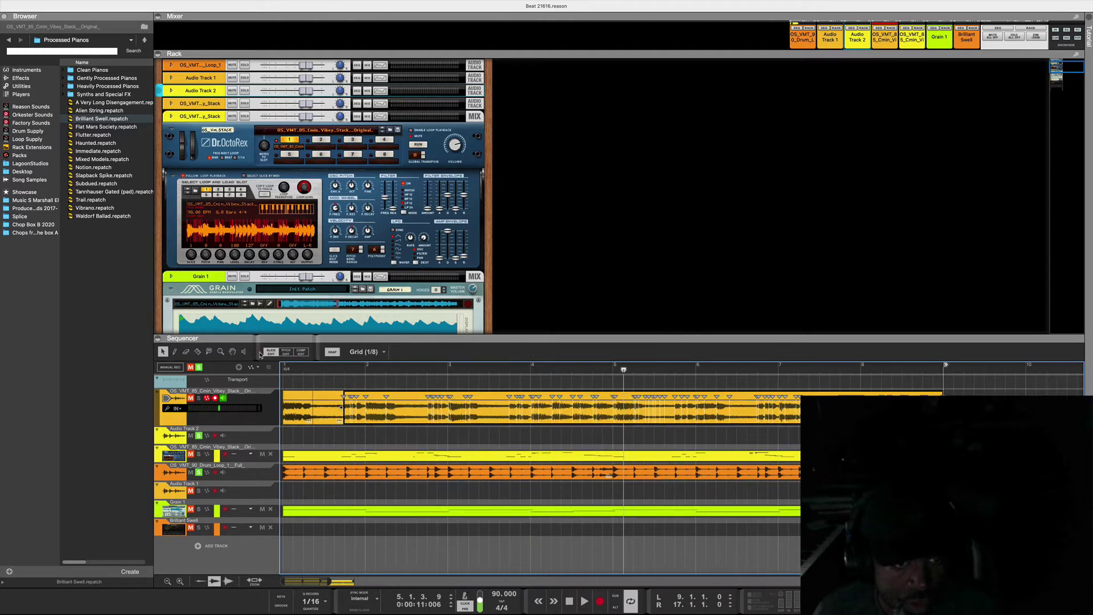
left_click(385, 353)
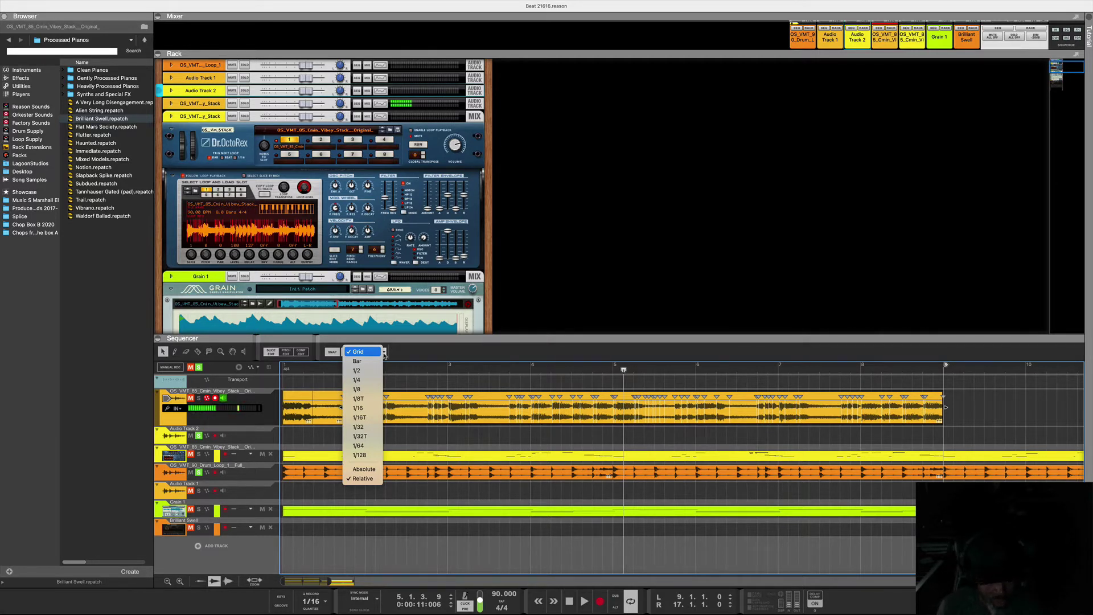
left_click(420, 376)
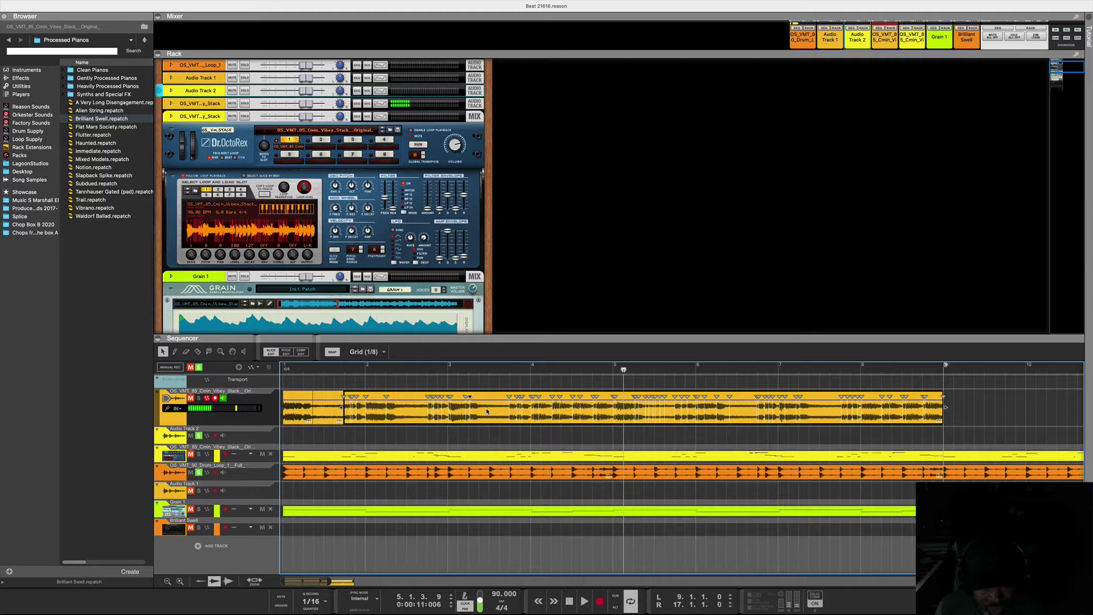
Bounce the top audio clip to a new recording and widen the browser to show Kind
right_click(411, 411)
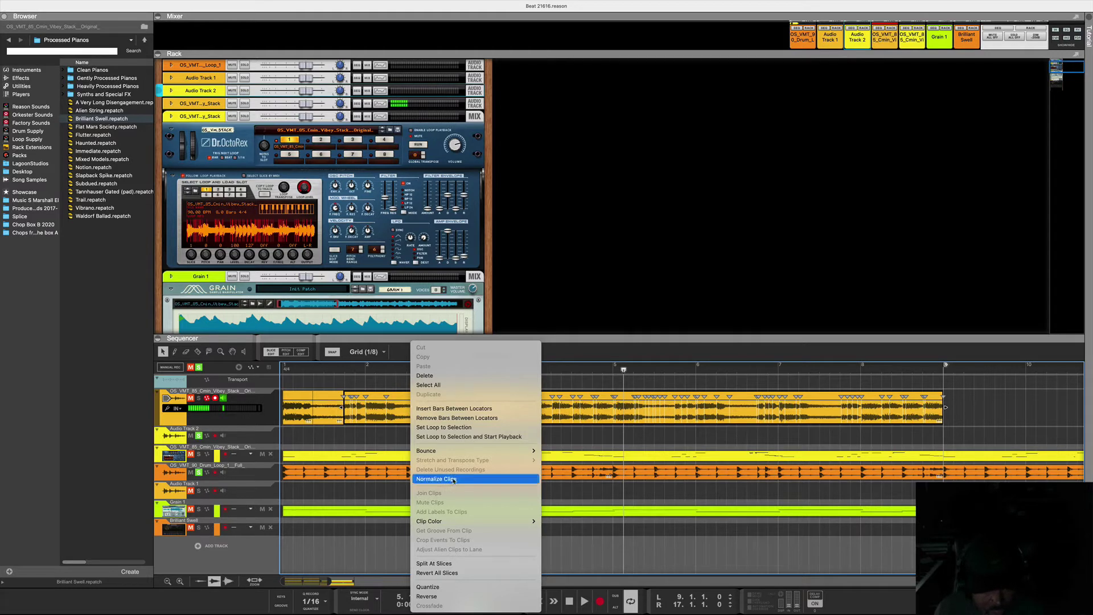
mouse_move(483, 450)
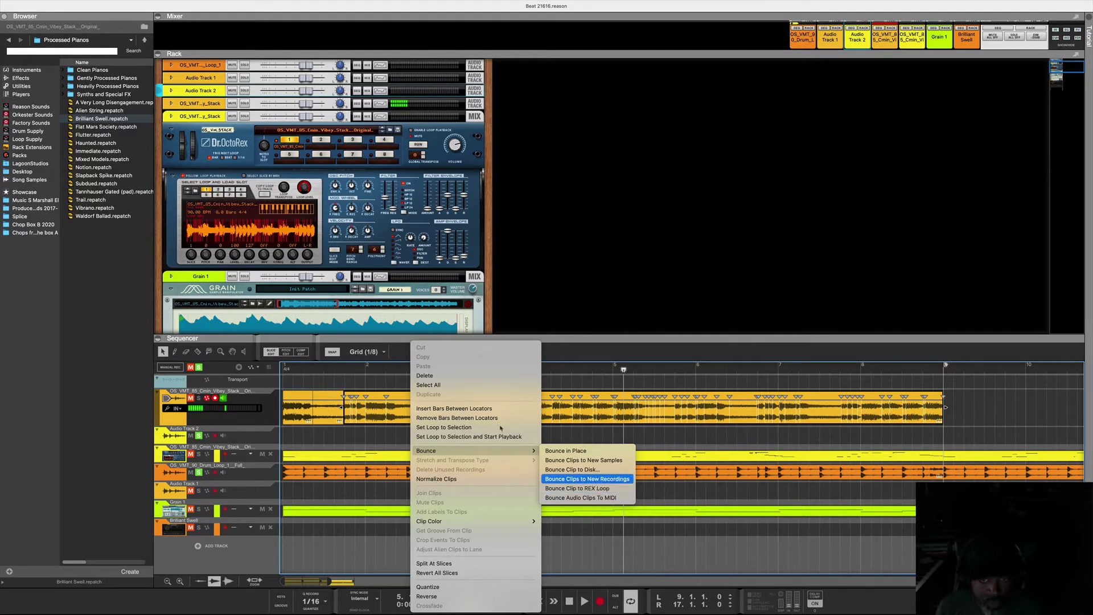
left_click(578, 325)
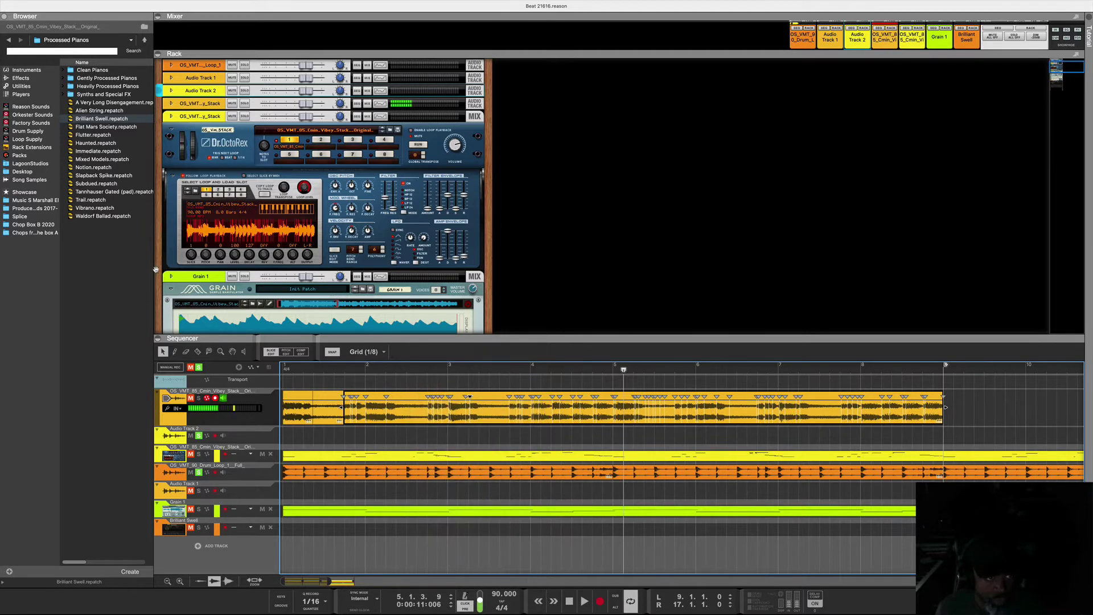
left_click_drag(152, 268, 245, 268)
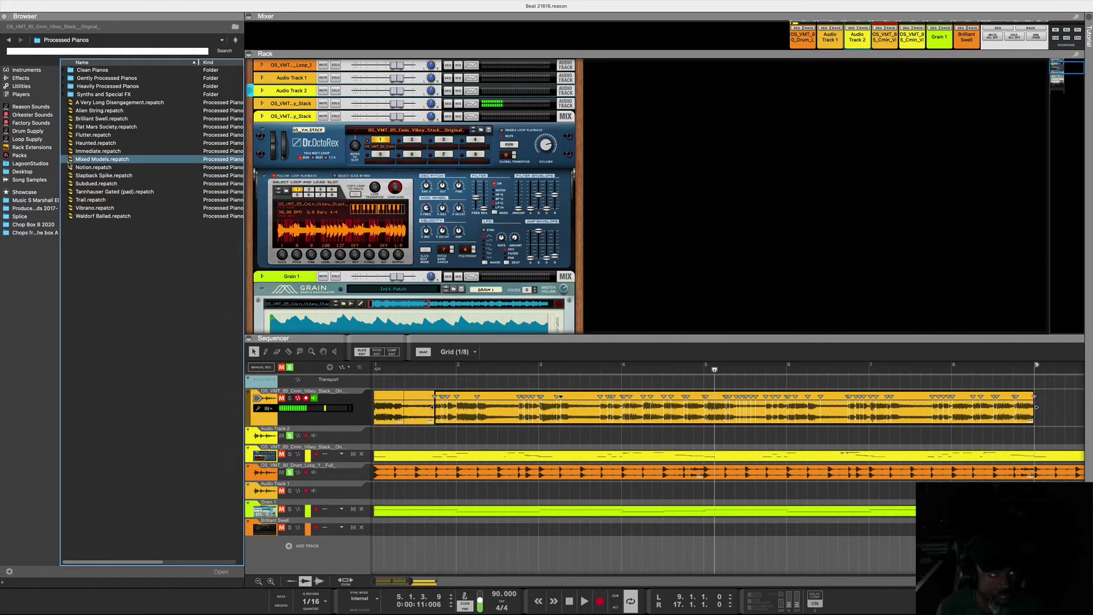
Browse Song Samples, expanding Assigned Samples and OS_VMT_85 to select the Vibey Stack sample
left_click(31, 180)
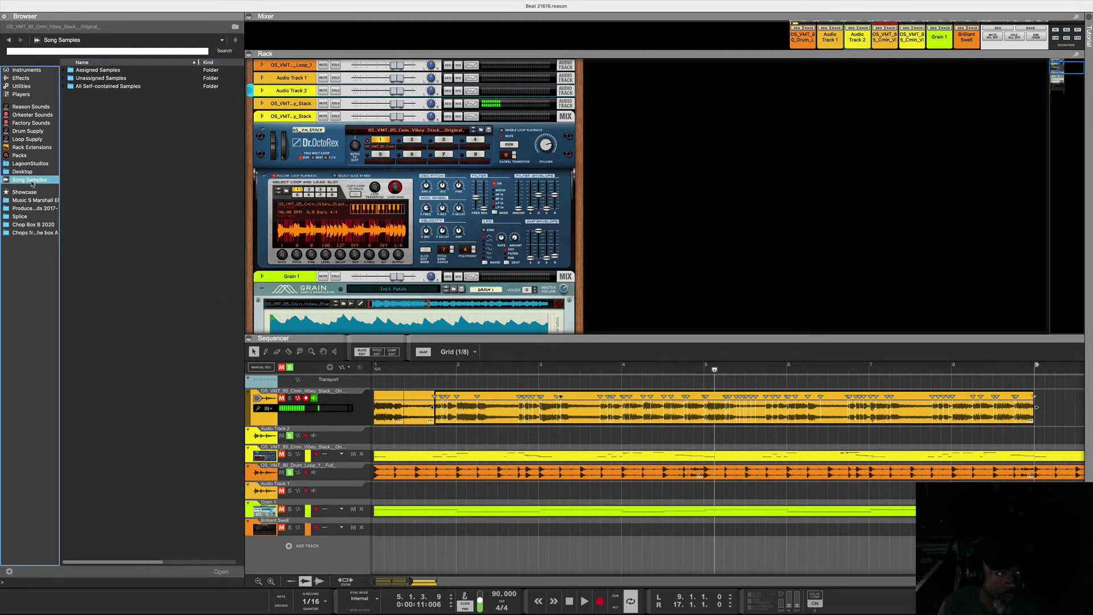
left_click(63, 71)
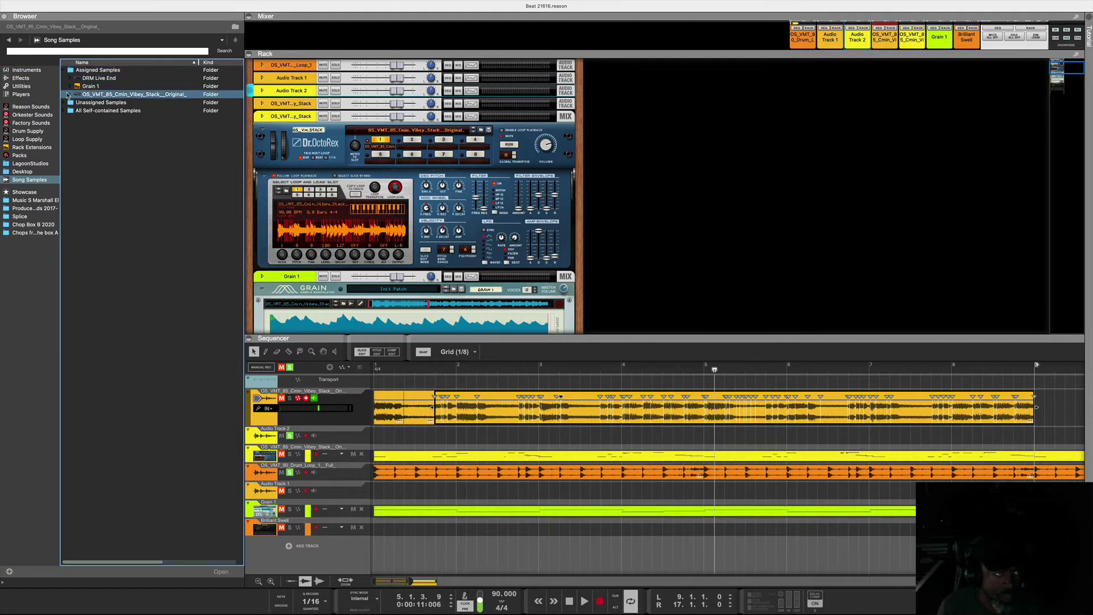
left_click(68, 94)
left_click(79, 104)
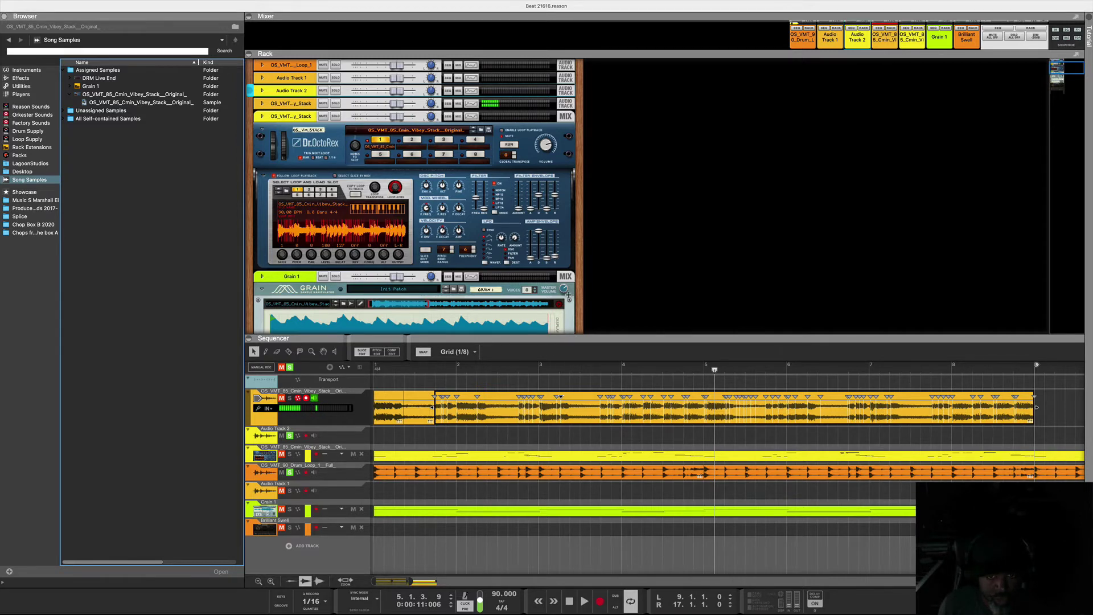
Solo the Cmin Vibey Stack track instead of Audio Track 2 and play from bar 1
left_click_drag(569, 335, 561, 169)
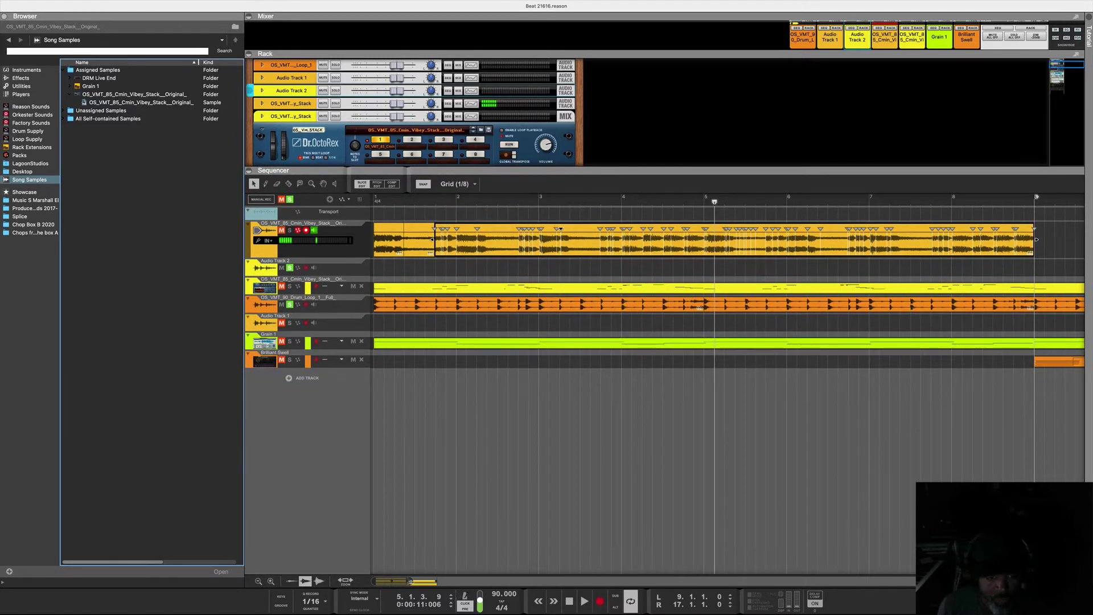
scroll(266, 242, "down", 10)
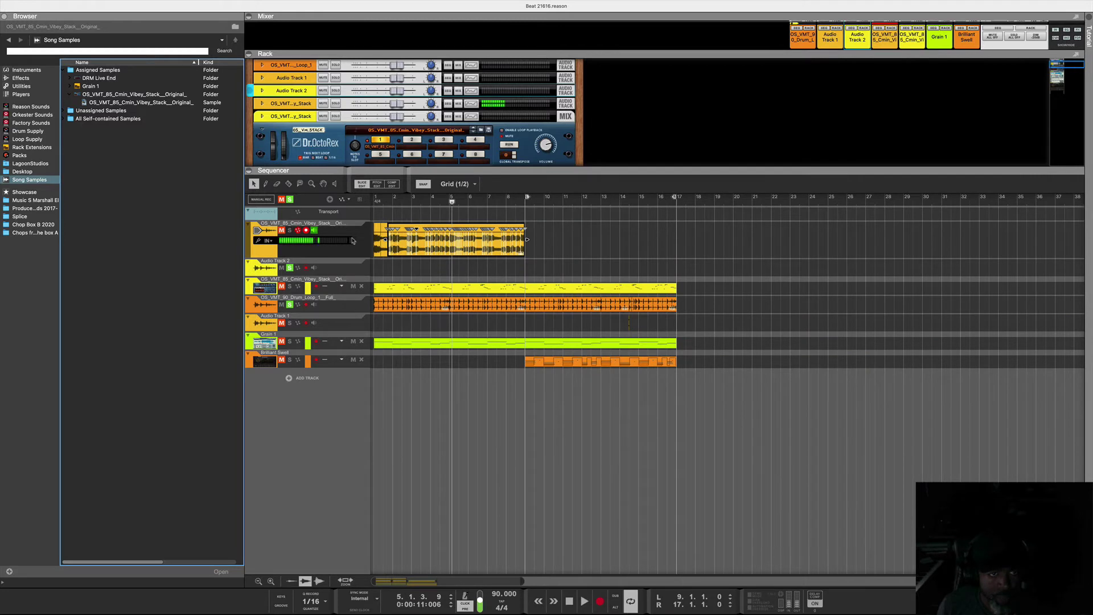
left_click(543, 251)
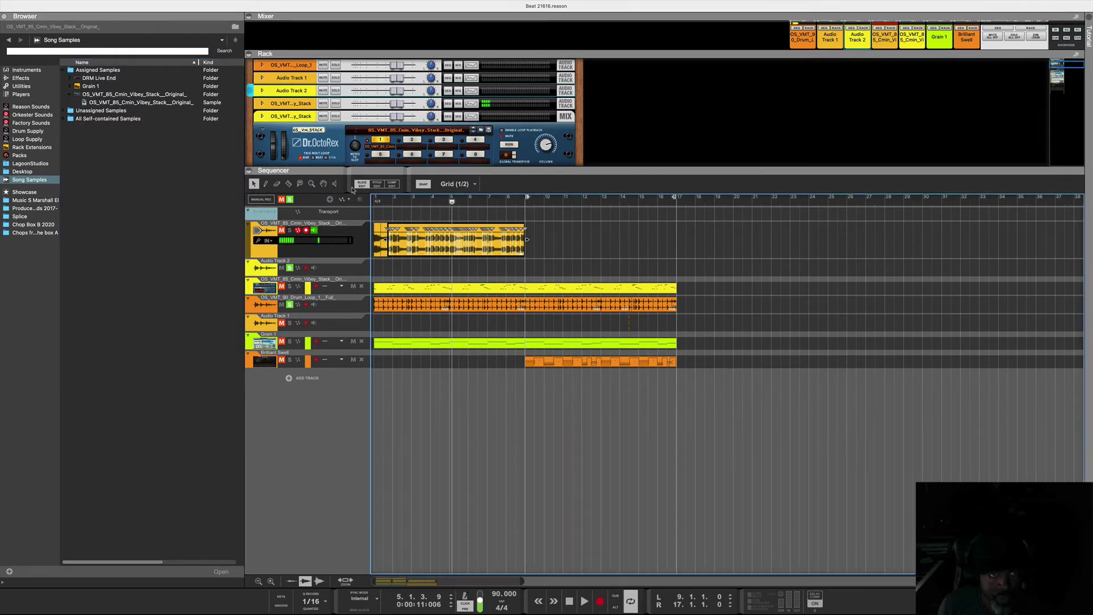
left_click(352, 245)
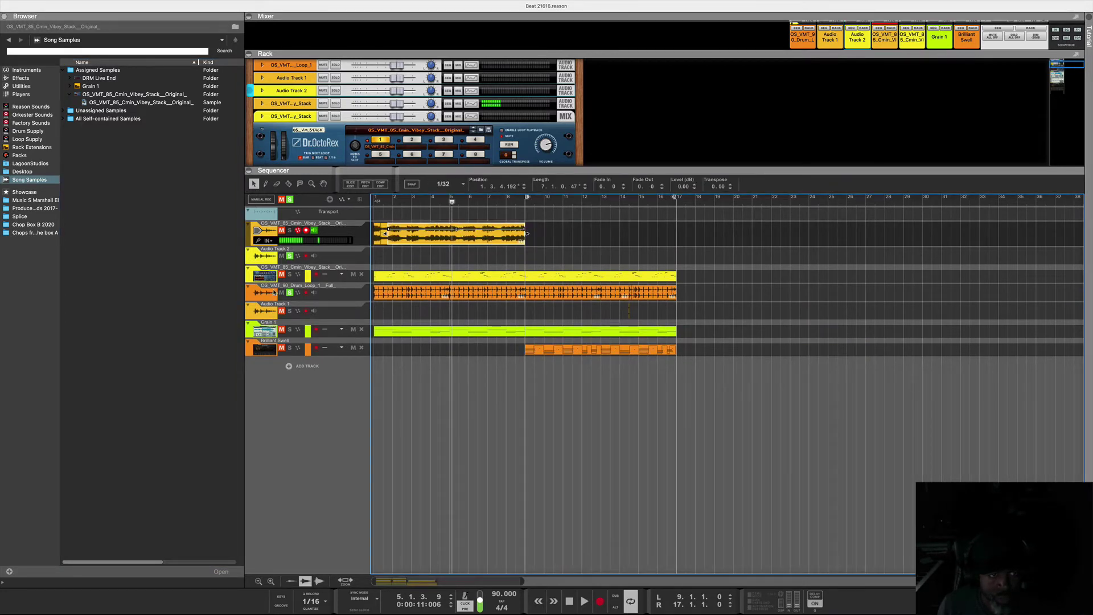
left_click(290, 275)
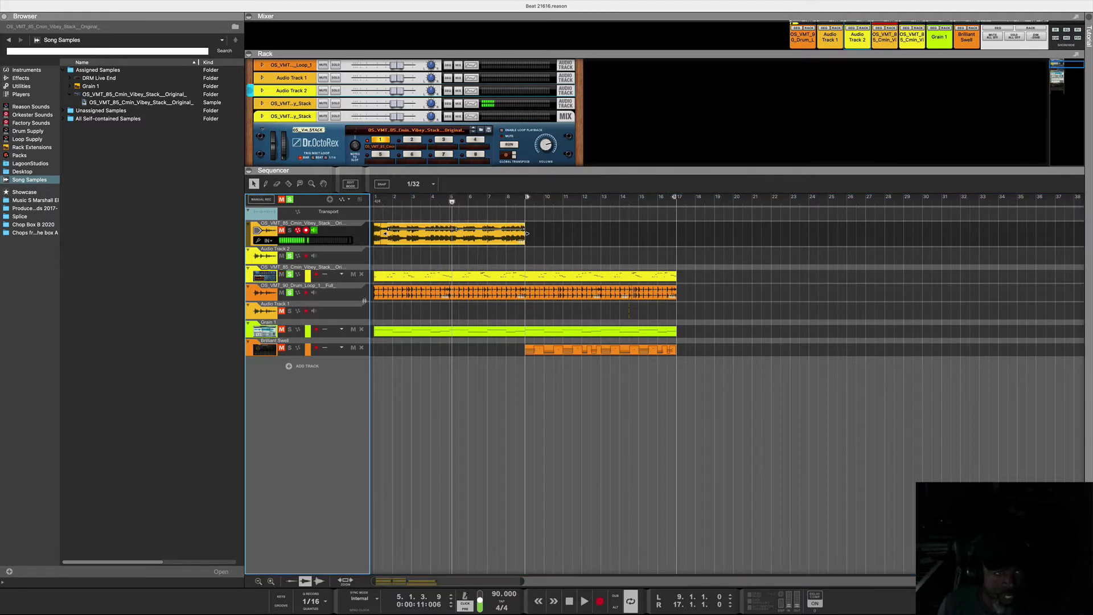
left_click(290, 256)
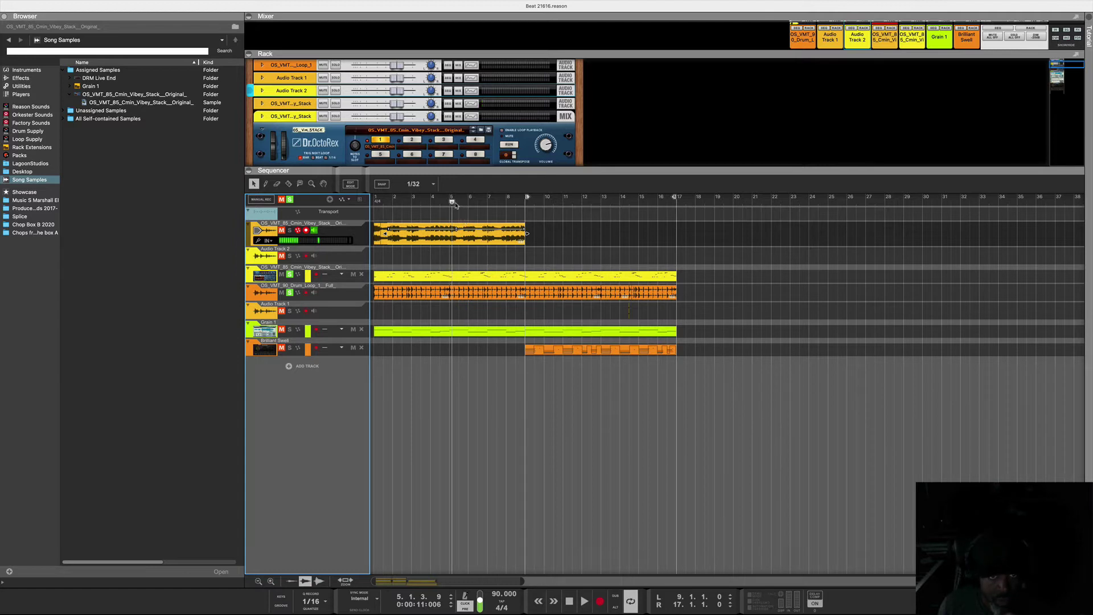
left_click_drag(455, 204, 366, 220)
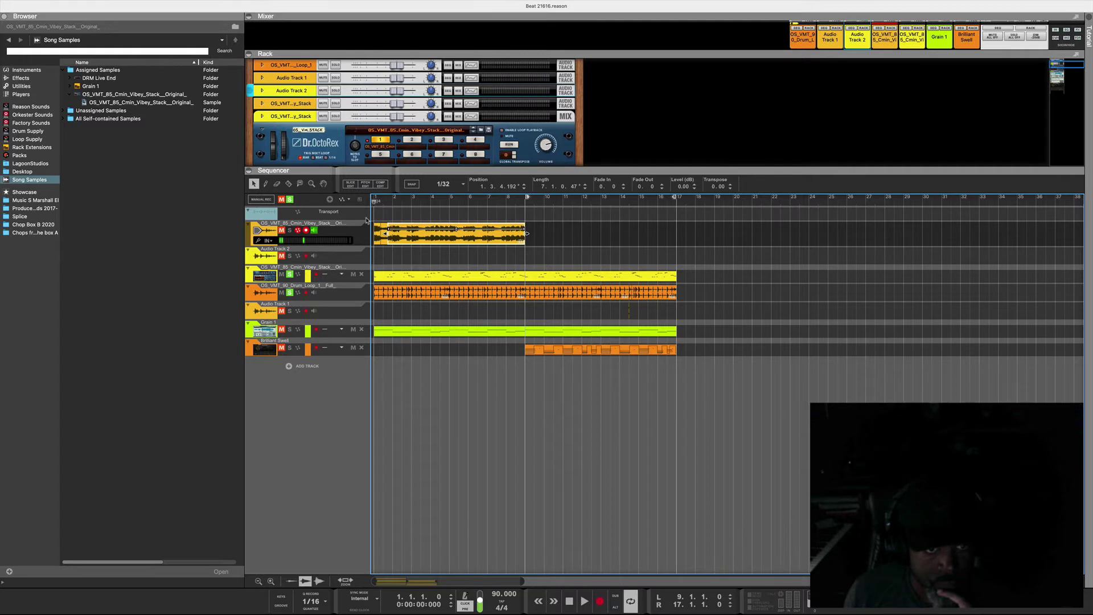
left_click(584, 602)
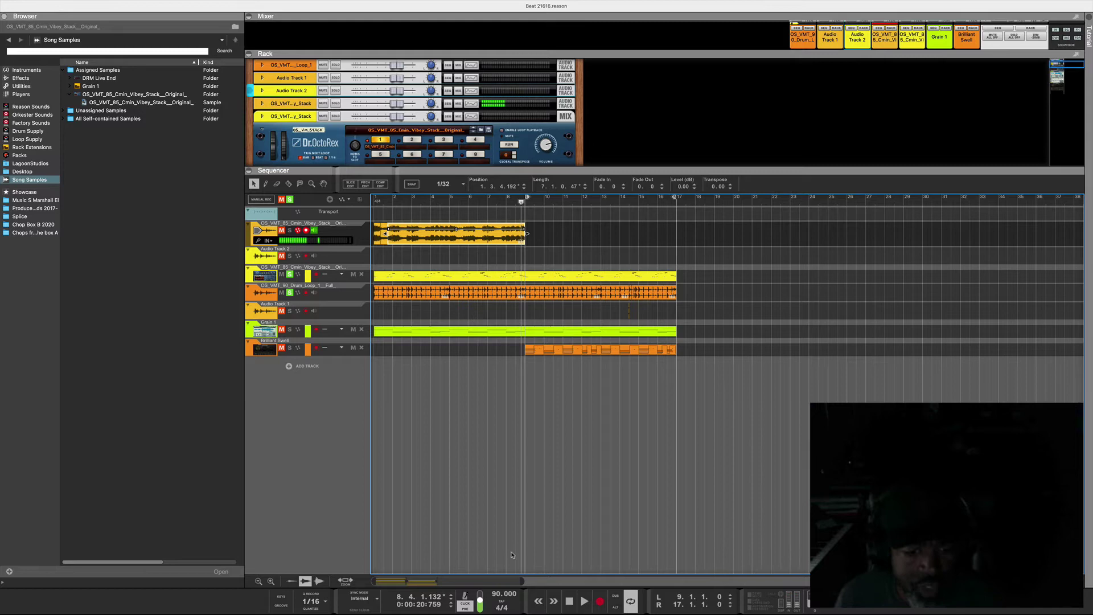
Enlarge the rack to reveal Dr.OctoRex's full front panel and deselect the chopped clip
scroll(428, 582, "up", 5)
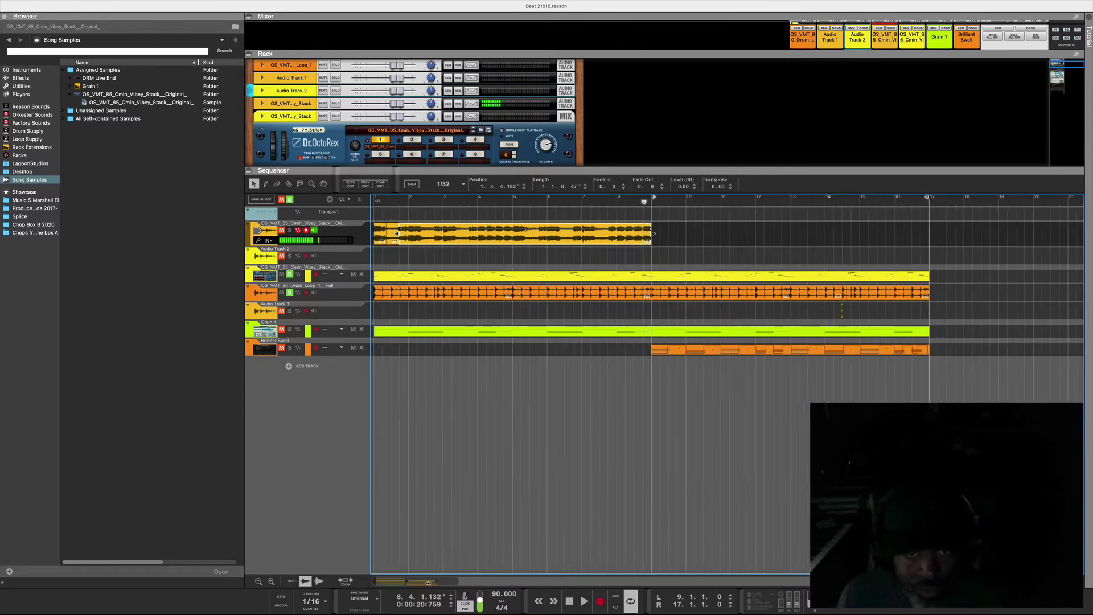
scroll(428, 582, "up", 3)
scroll(433, 582, "down", 2)
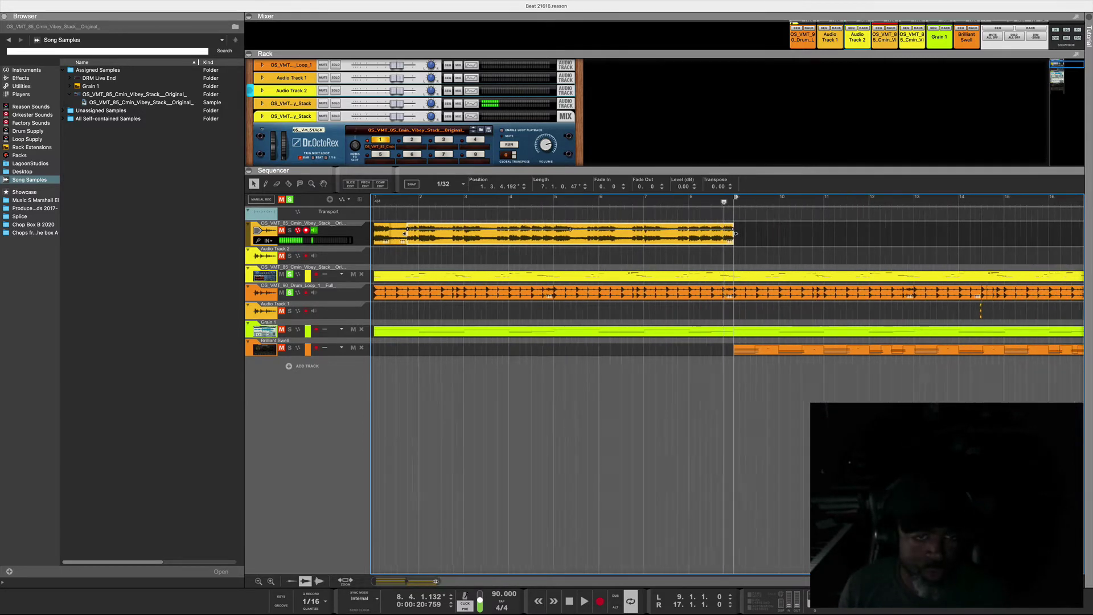
left_click_drag(436, 580, 460, 579)
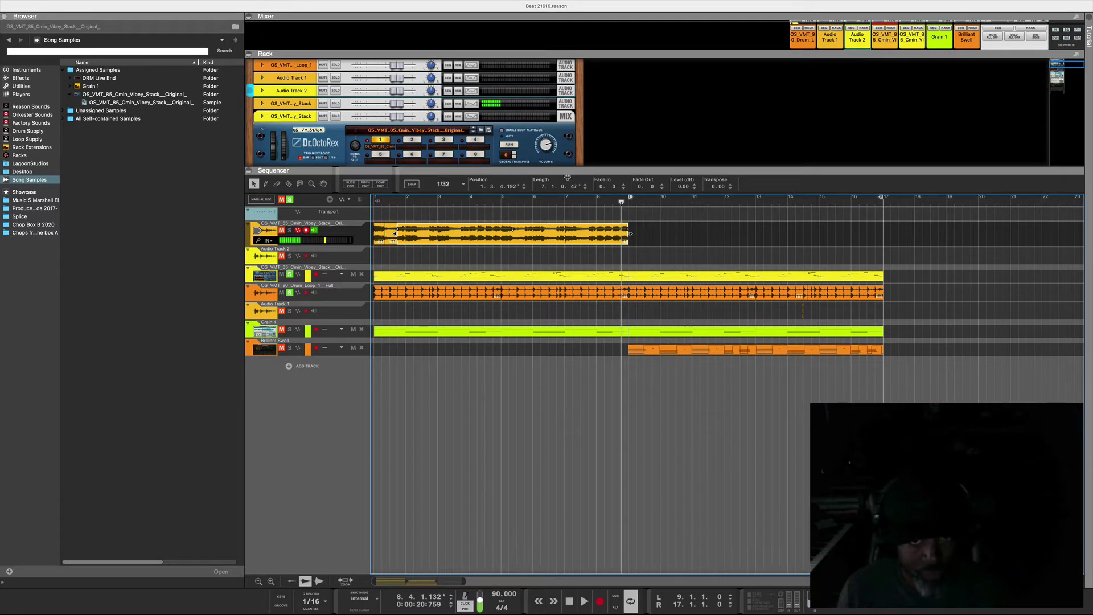
left_click_drag(568, 177, 567, 227)
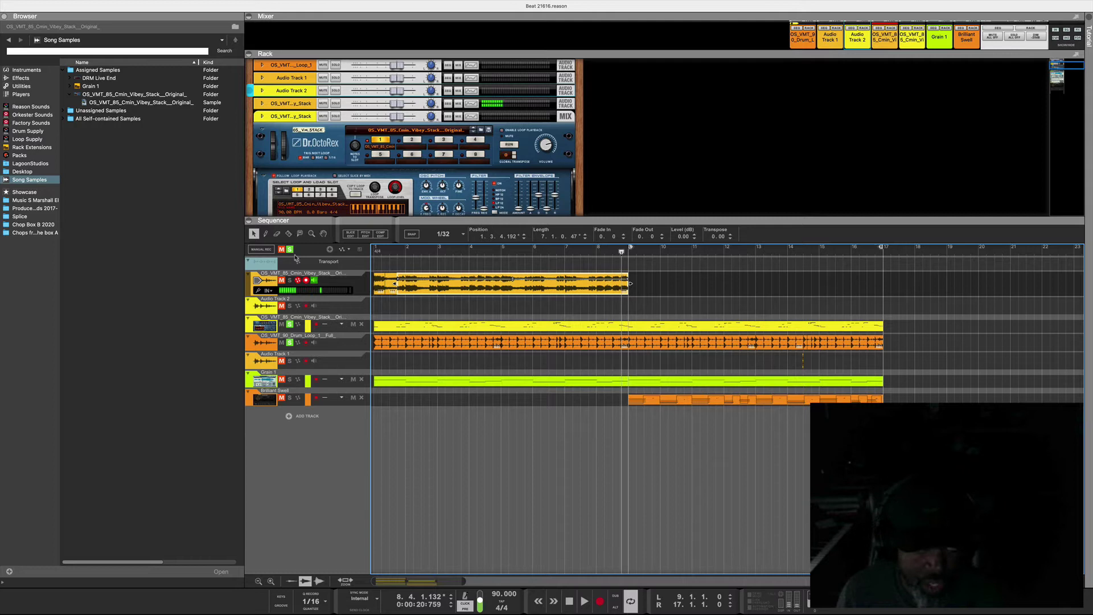
left_click(442, 307)
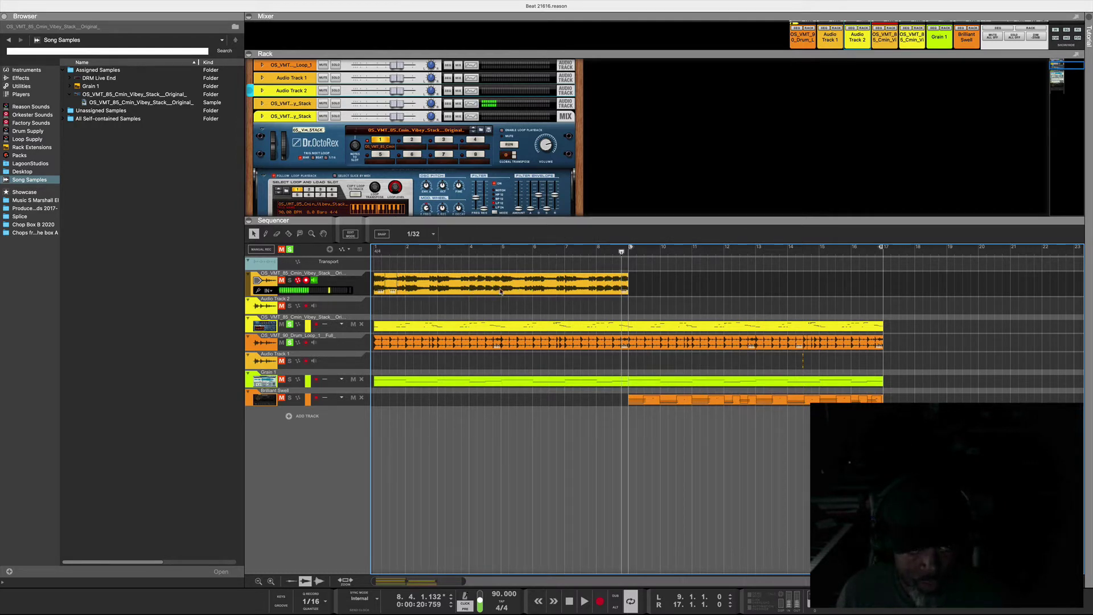
Bring Grain 1 into view in the rack, then open and cancel its sample browser
left_click_drag(450, 214, 440, 262)
scroll(440, 262, "down", 6)
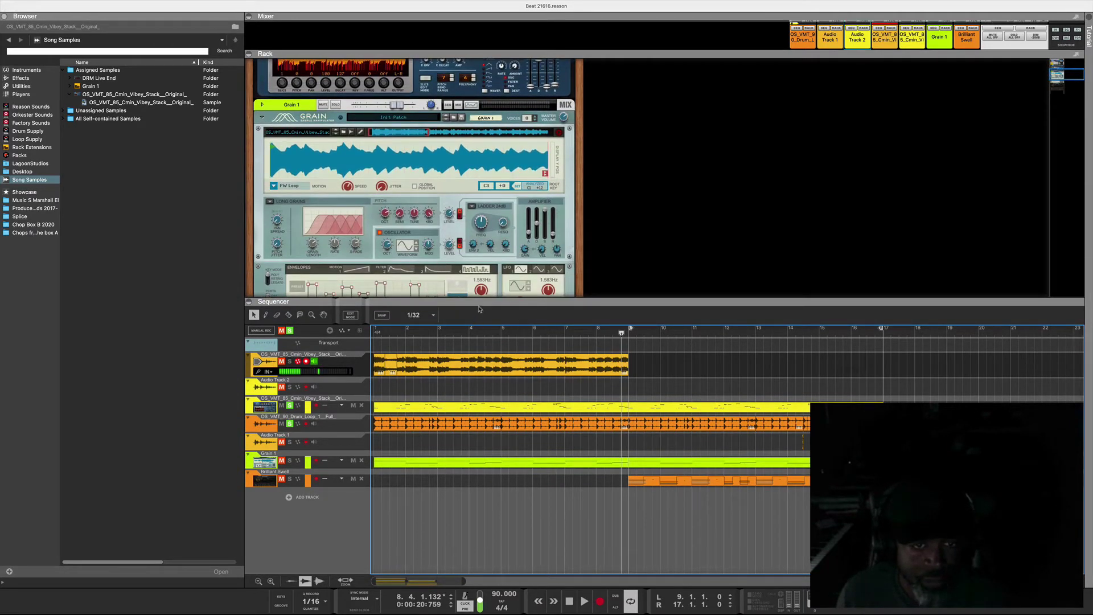
left_click_drag(476, 319, 476, 359)
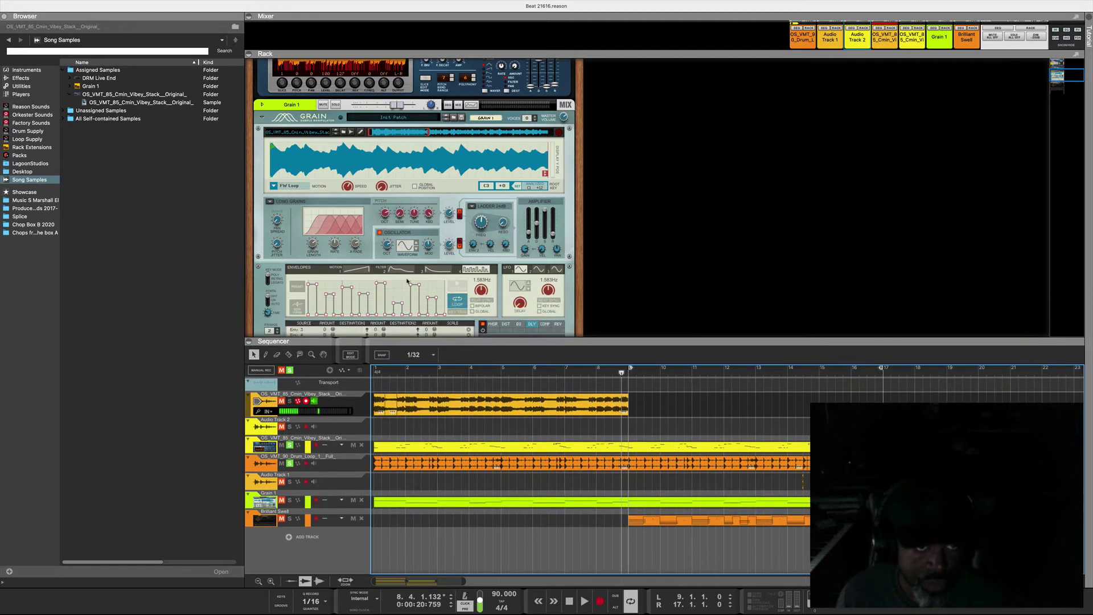
scroll(393, 278, "down", 1)
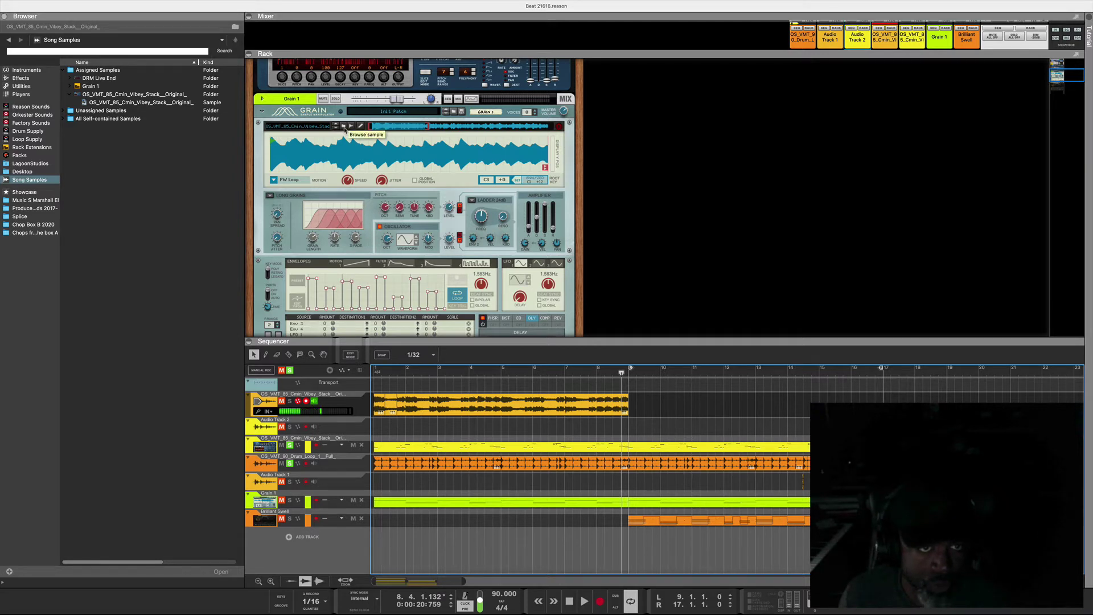
left_click(343, 126)
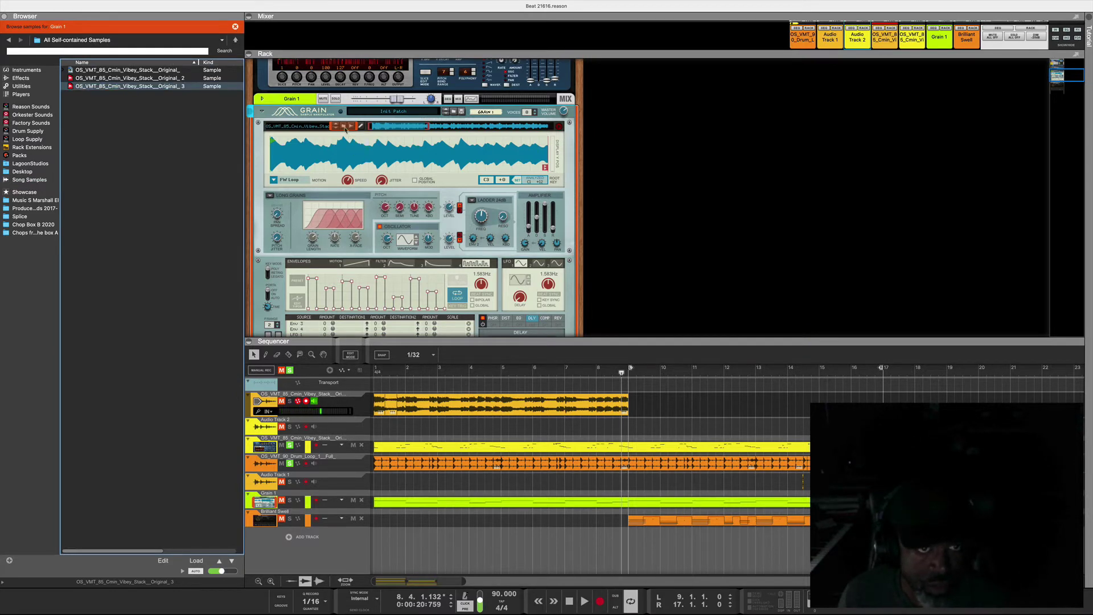
left_click(345, 129)
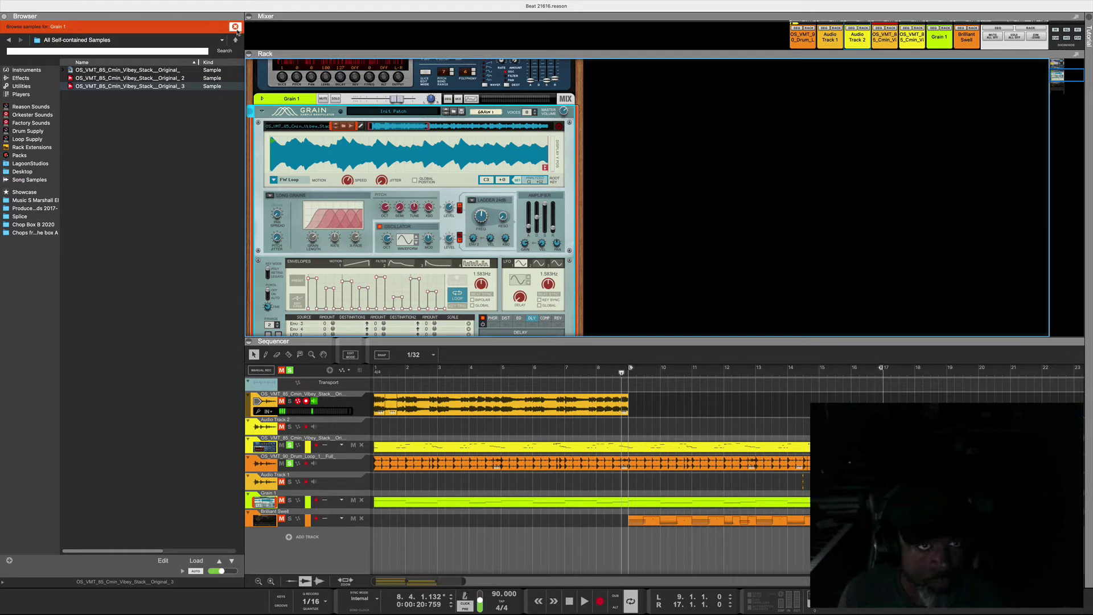
left_click(235, 26)
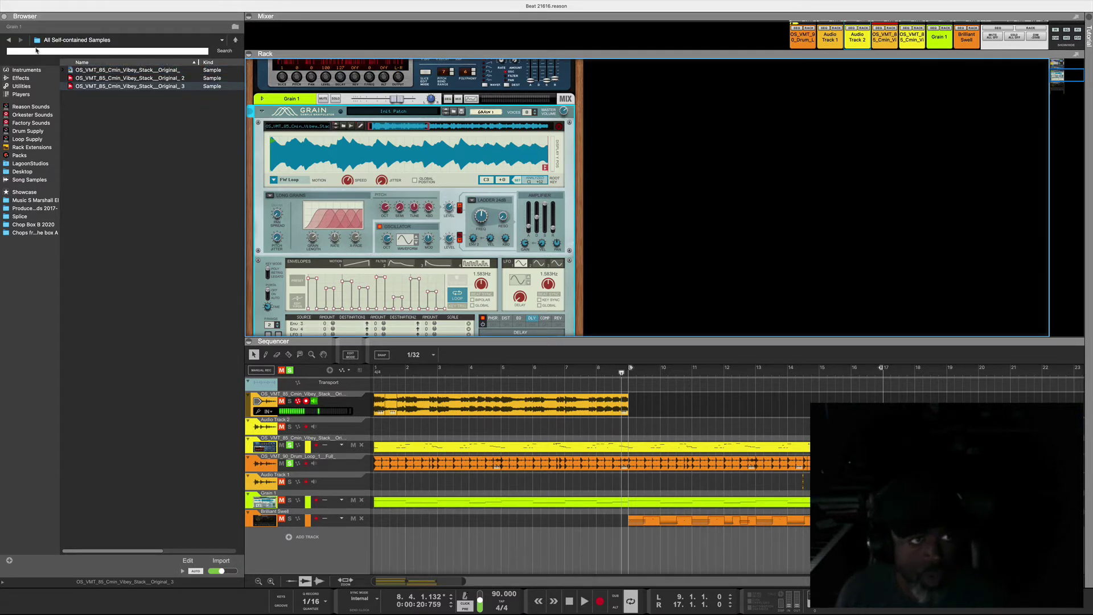
left_click(9, 40)
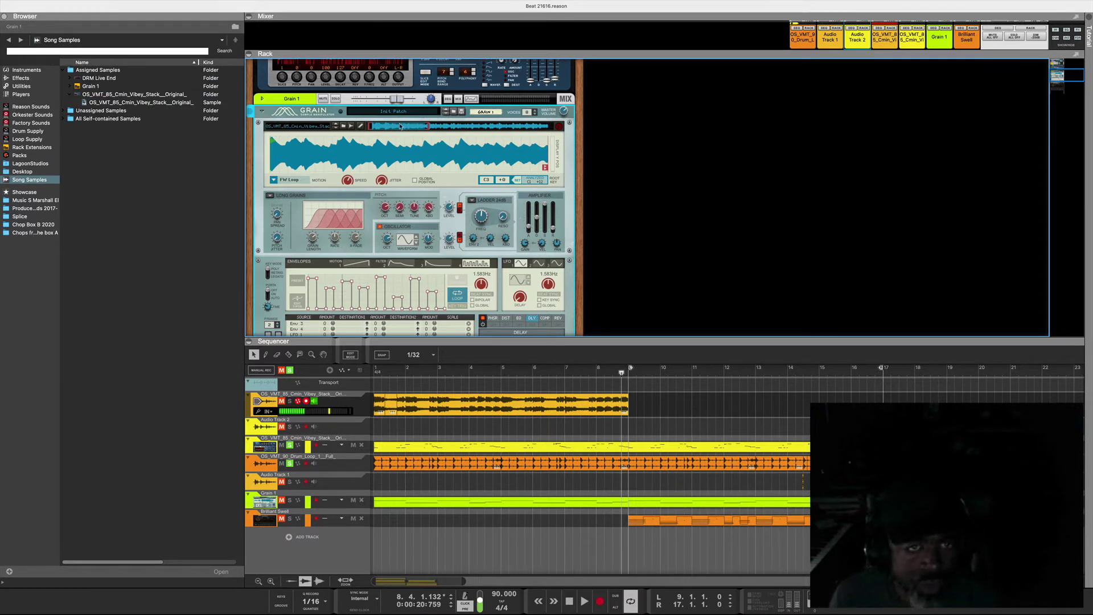
Drag Grain 1's playback window later in the sample and enlarge the arrangement again
mouse_move(406, 128)
left_mouse_down()
mouse_move(510, 131)
mouse_move(393, 129)
left_mouse_up()
scroll(391, 130, "down", 1)
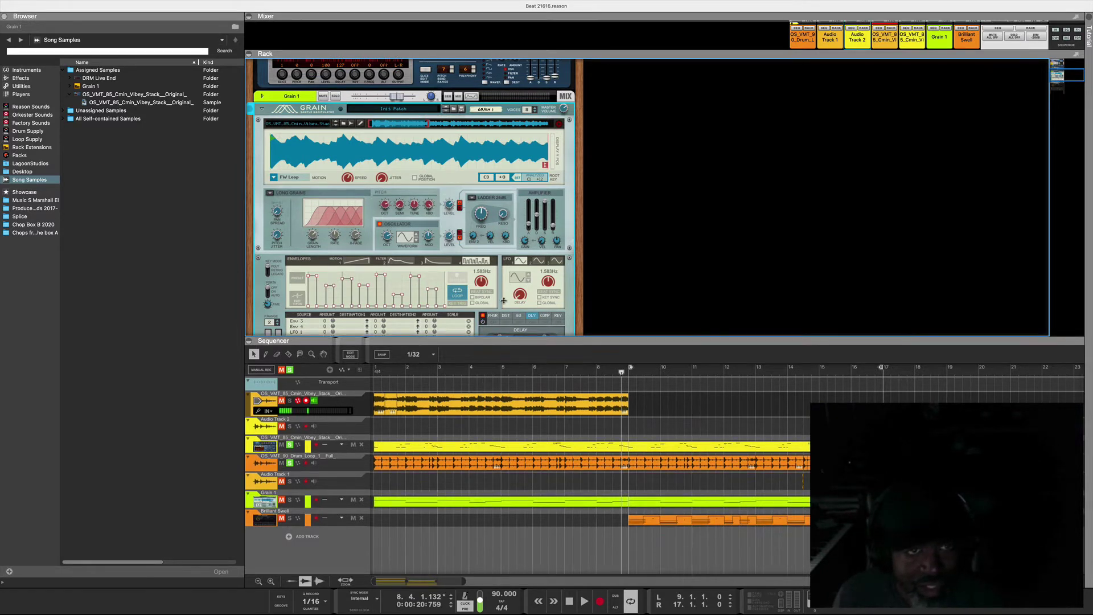
left_click_drag(507, 340, 505, 227)
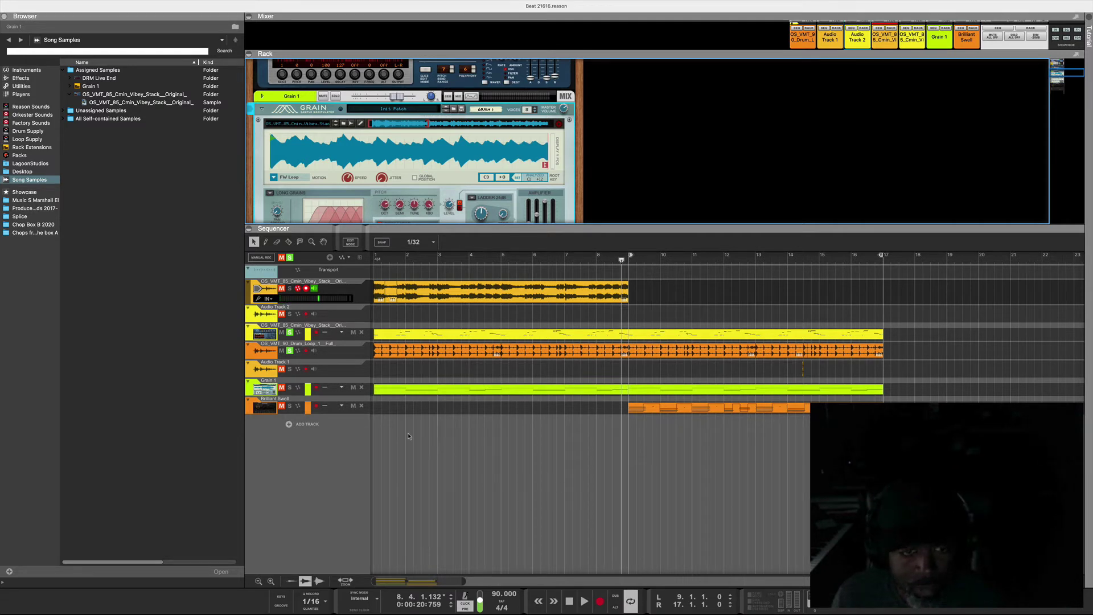
Solo Grain 1 instead of the Vibey Stack track and play from bar 1 to bar 9
left_click(289, 388)
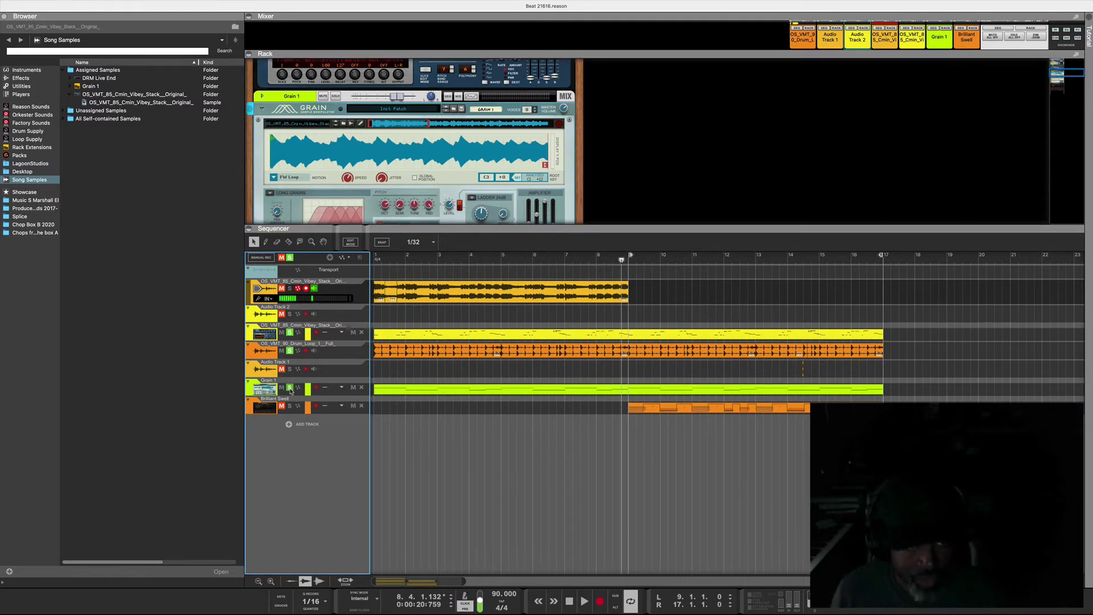
left_click(290, 333)
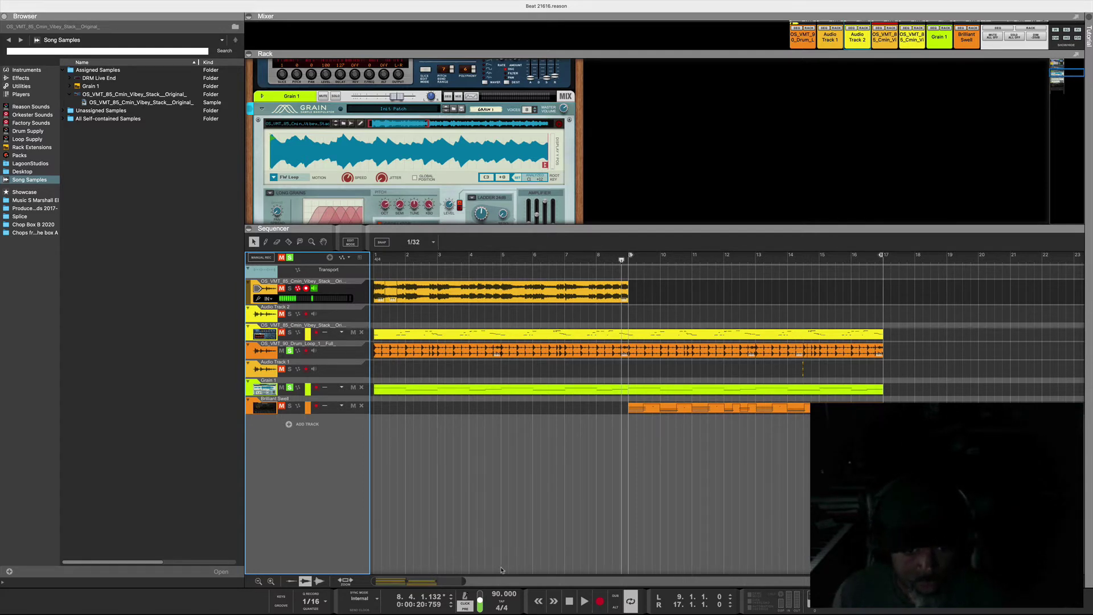
left_click(538, 601)
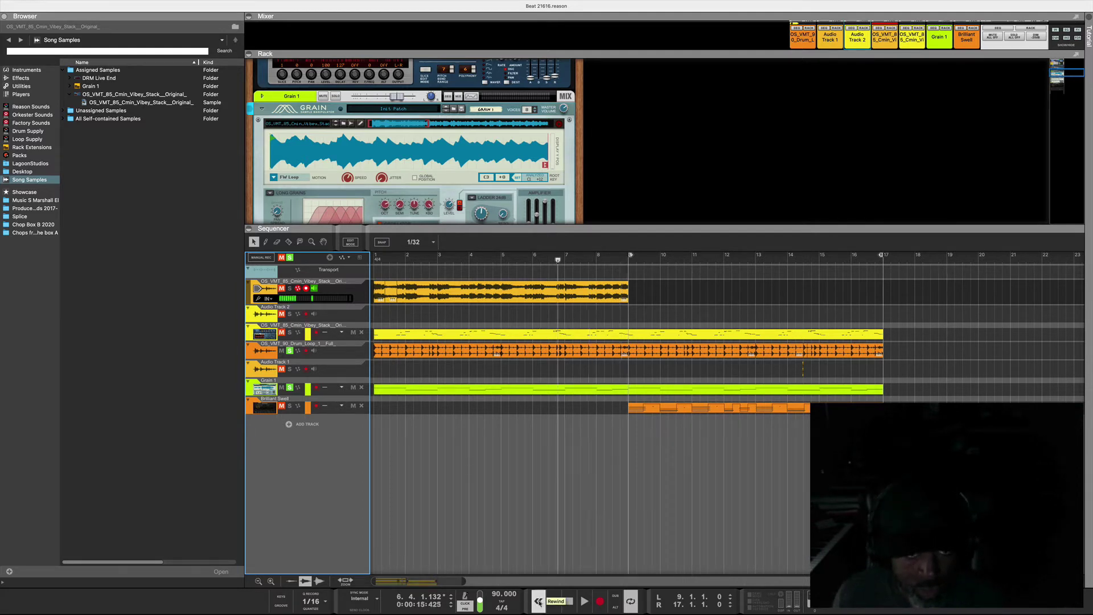
left_click(584, 601)
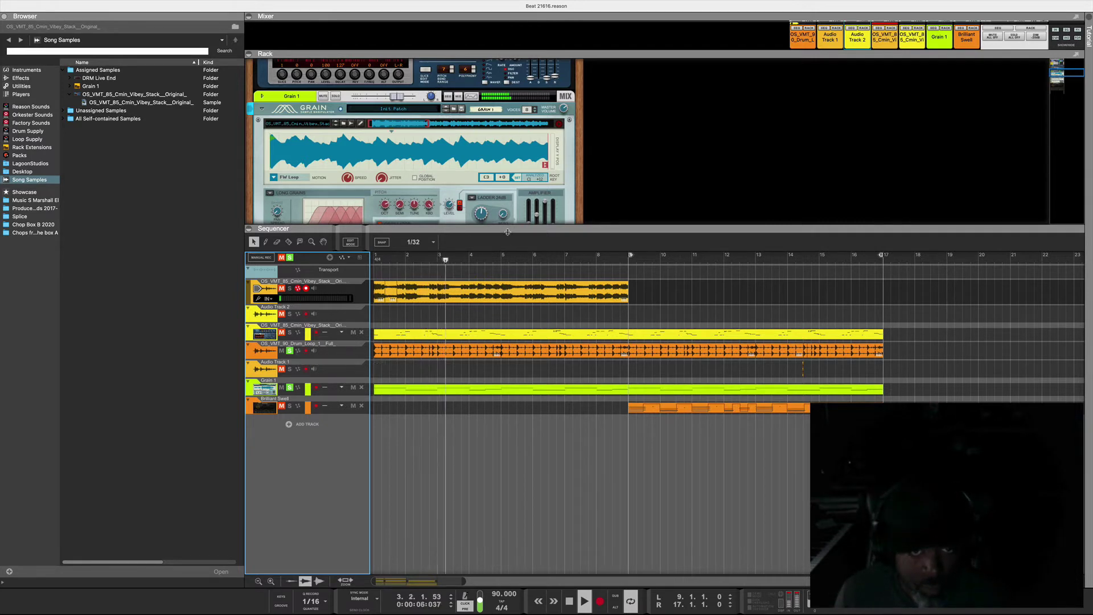
left_click_drag(507, 226, 510, 309)
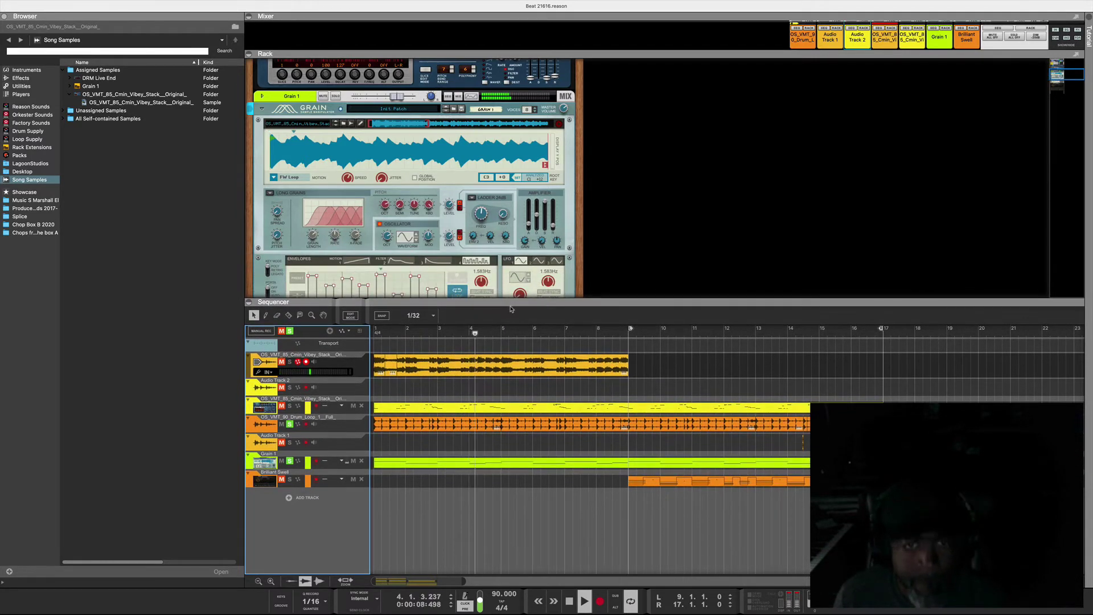
left_click(569, 603)
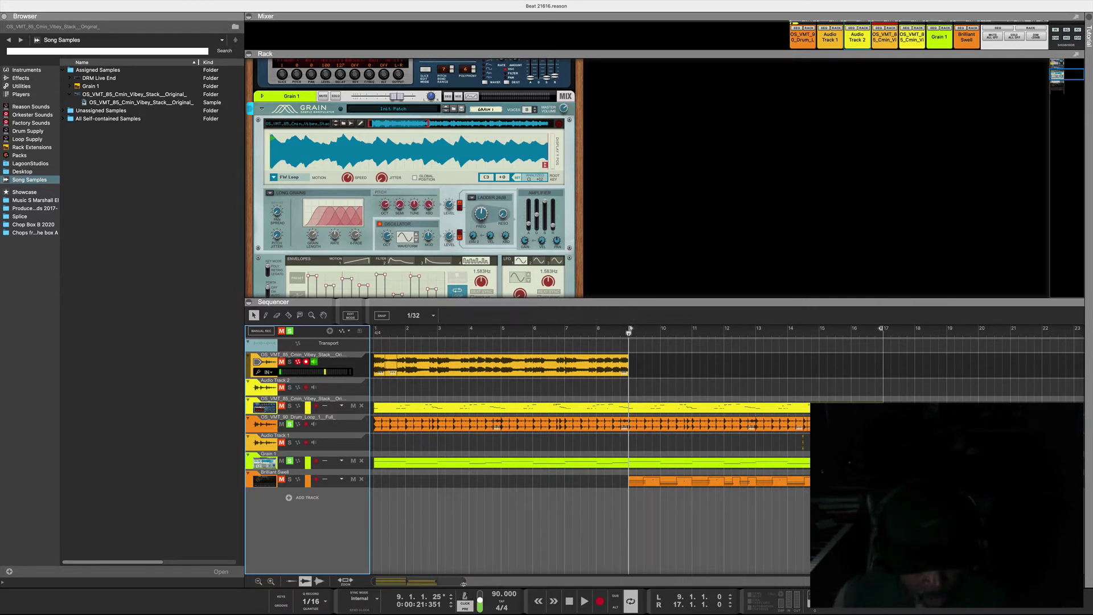
left_click_drag(464, 581, 536, 580)
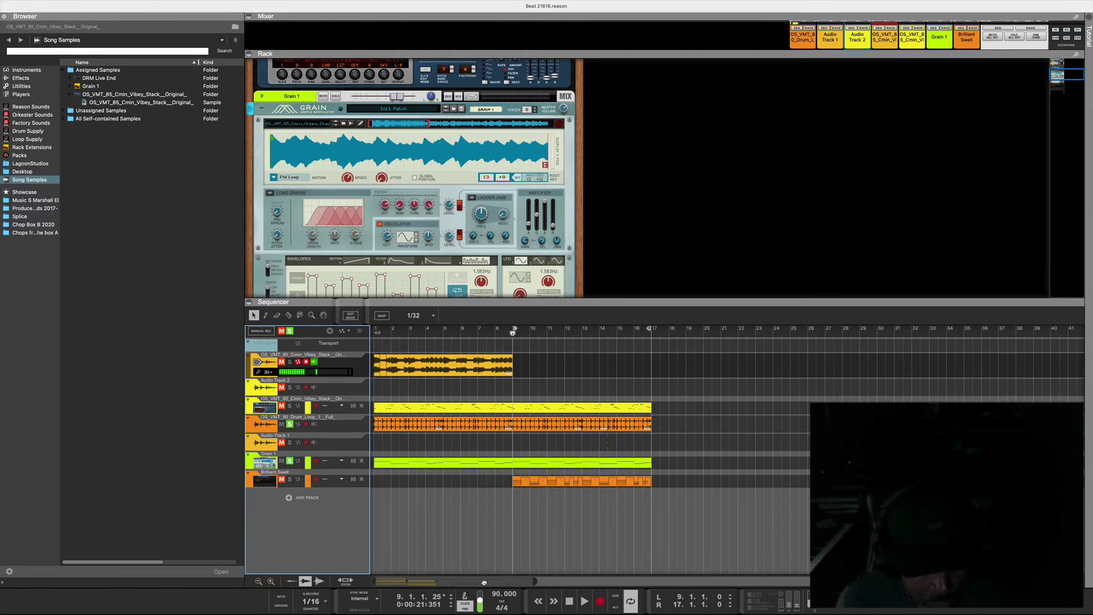
Solo the drum loop with the Cmin Vibey Stack loop, play from bar 1, then park at bar 9
left_click(289, 424)
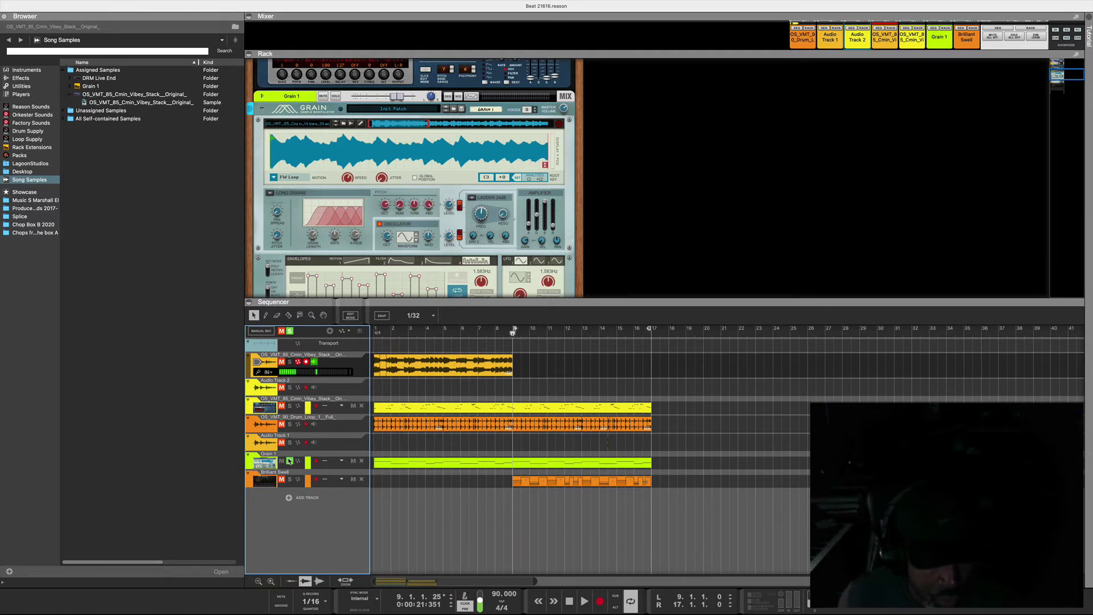
left_click(290, 425)
left_click(290, 406)
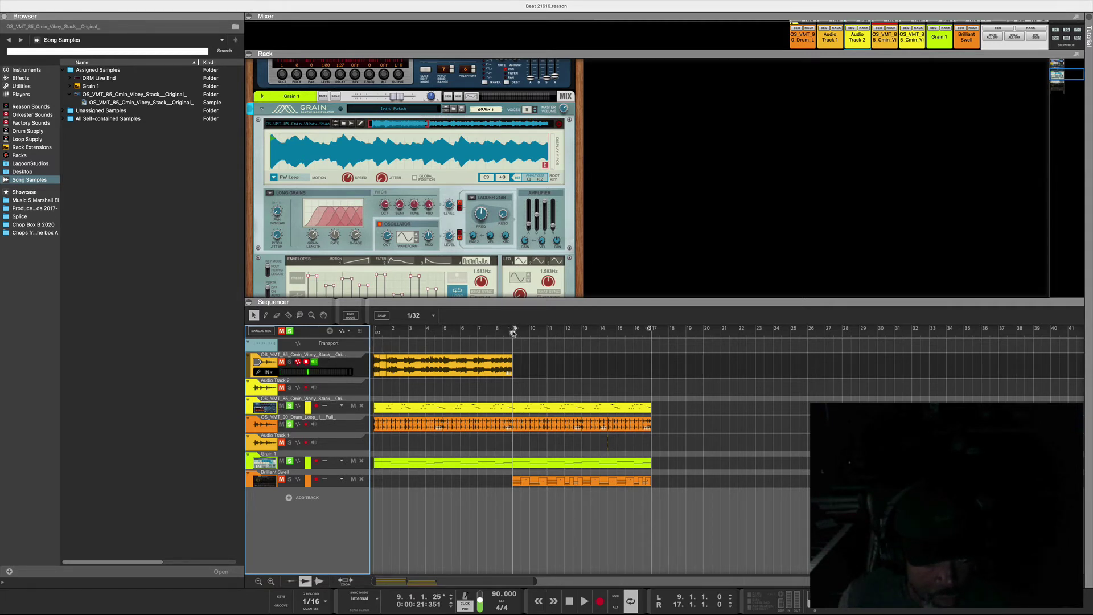
left_click_drag(513, 333, 365, 339)
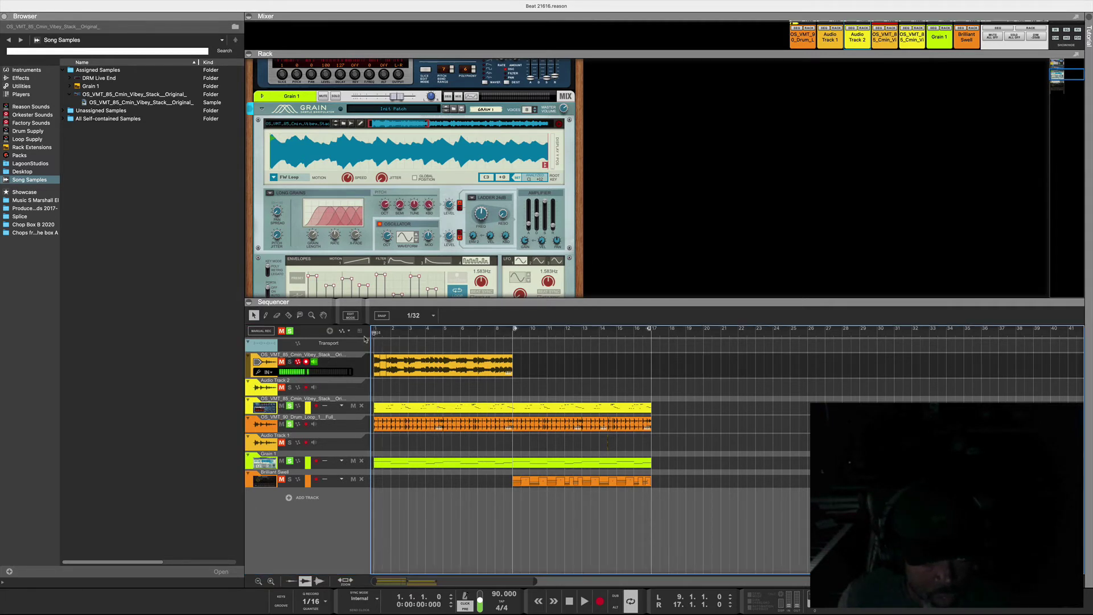
left_click(584, 601)
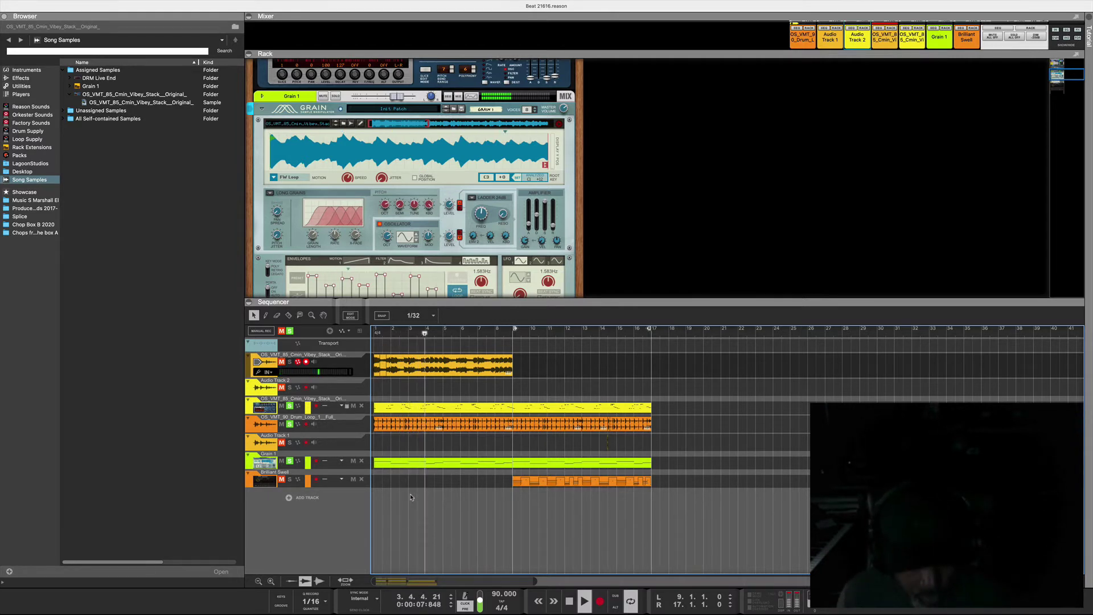
left_click(569, 604)
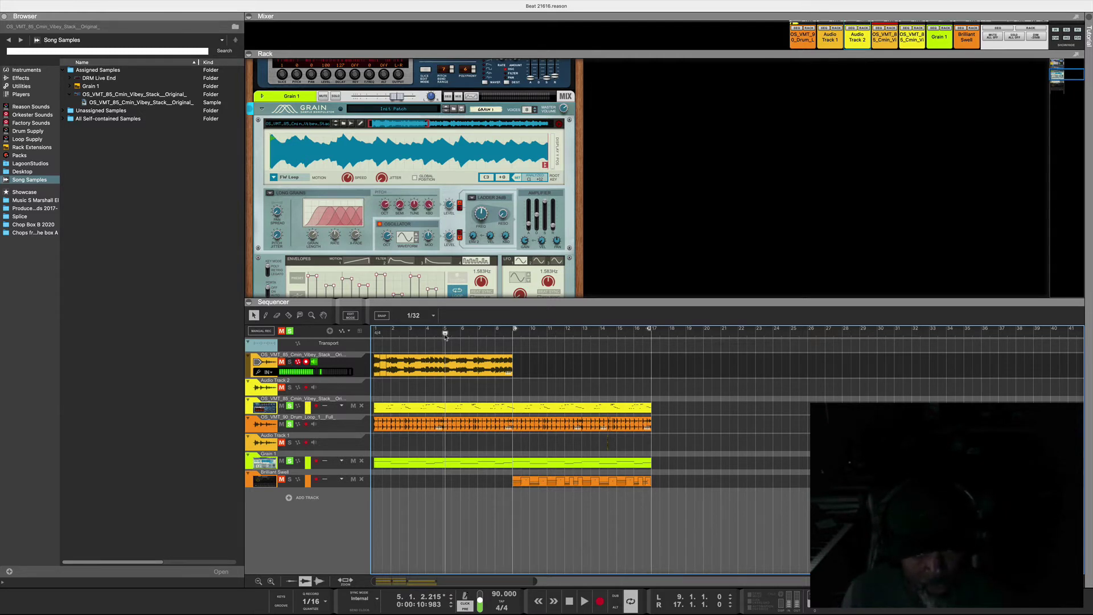
left_click_drag(446, 336, 506, 342)
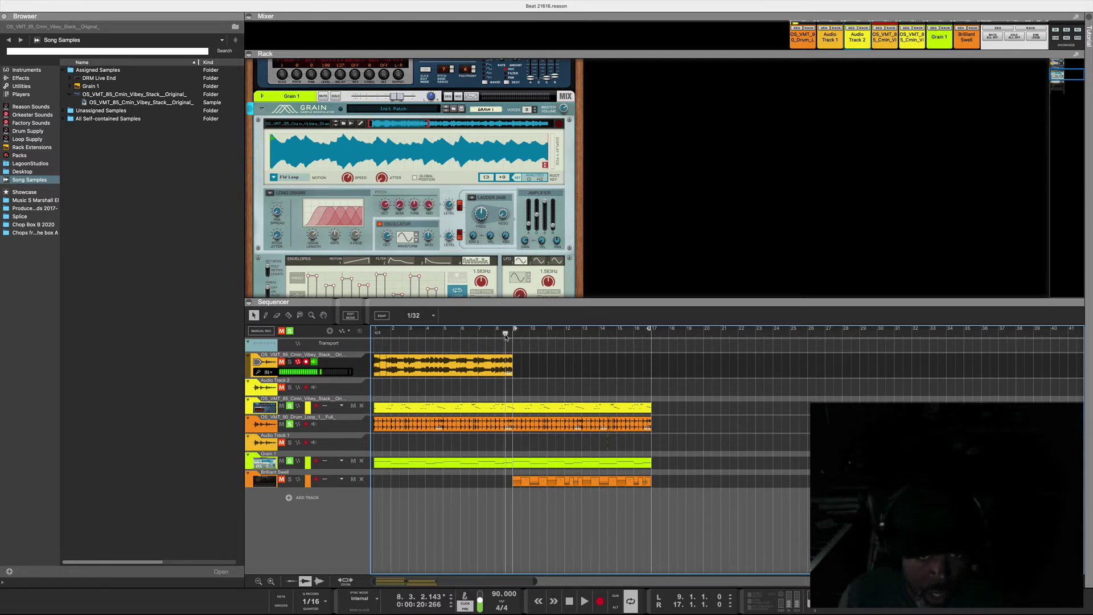
left_click_drag(505, 335, 514, 339)
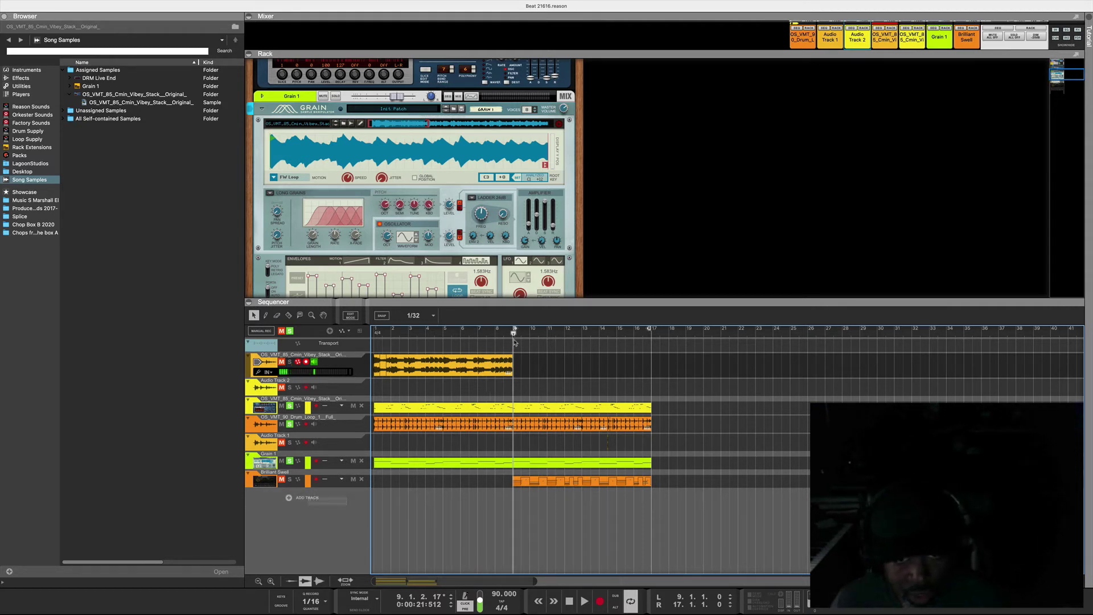
Solo the Brilliant Swell piano, play from bar 9, and scroll the rack to its Processed Pianos device
left_click_drag(514, 334, 515, 335)
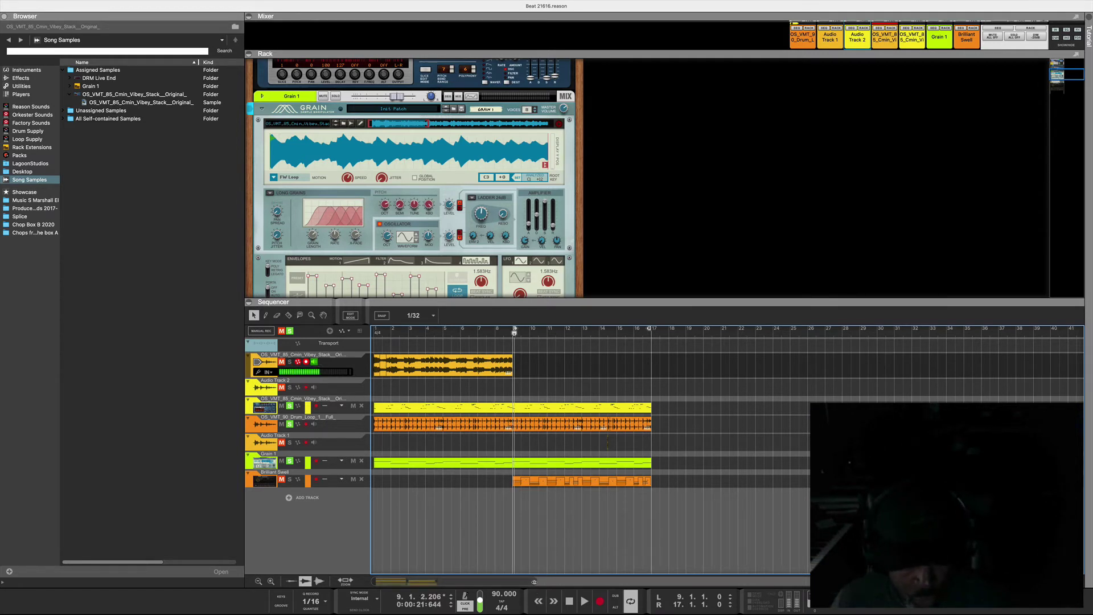
left_click_drag(535, 580, 451, 582)
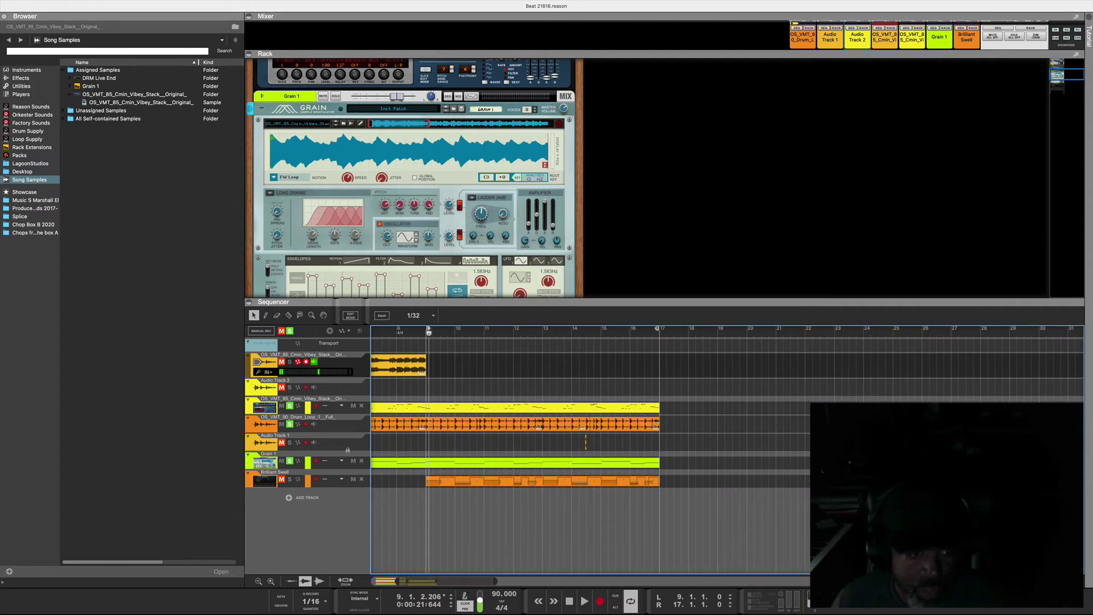
left_click(289, 479)
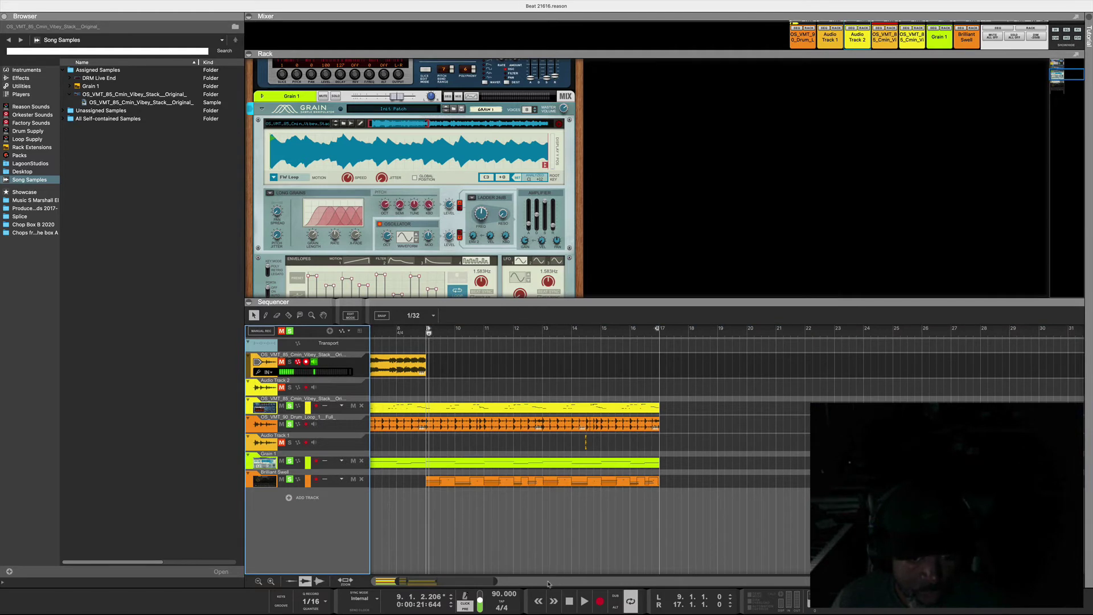
left_click(585, 601)
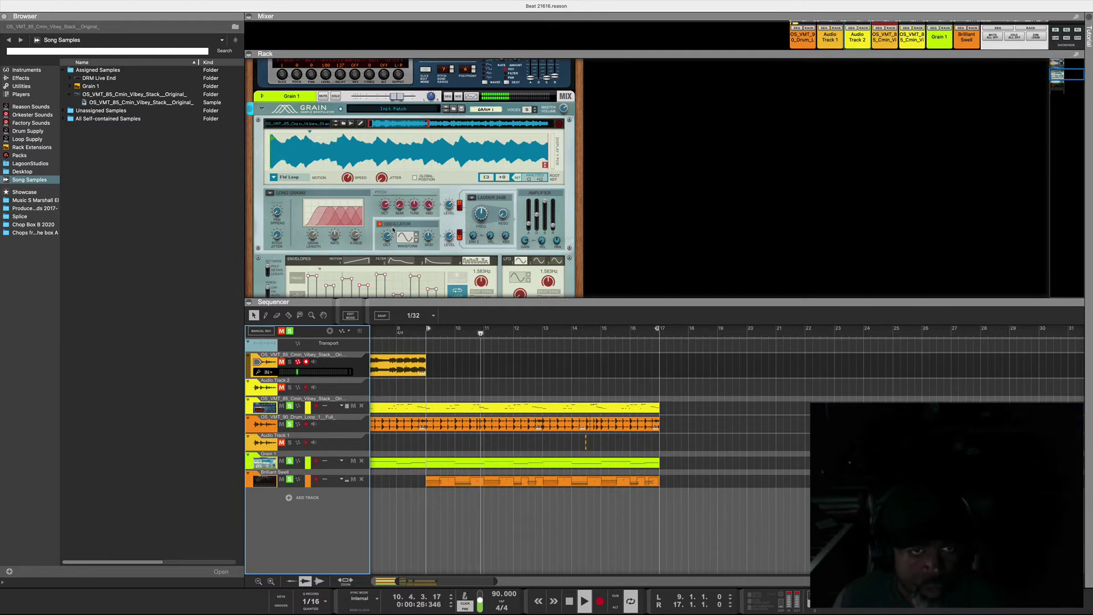
scroll(393, 230, "down", 12)
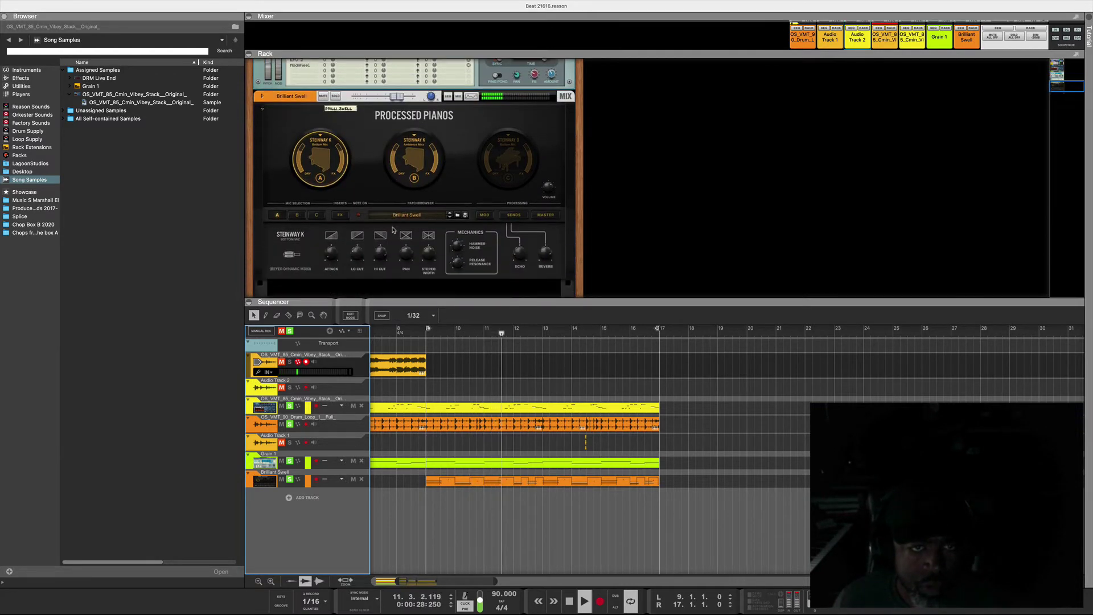
scroll(392, 230, "down", 2)
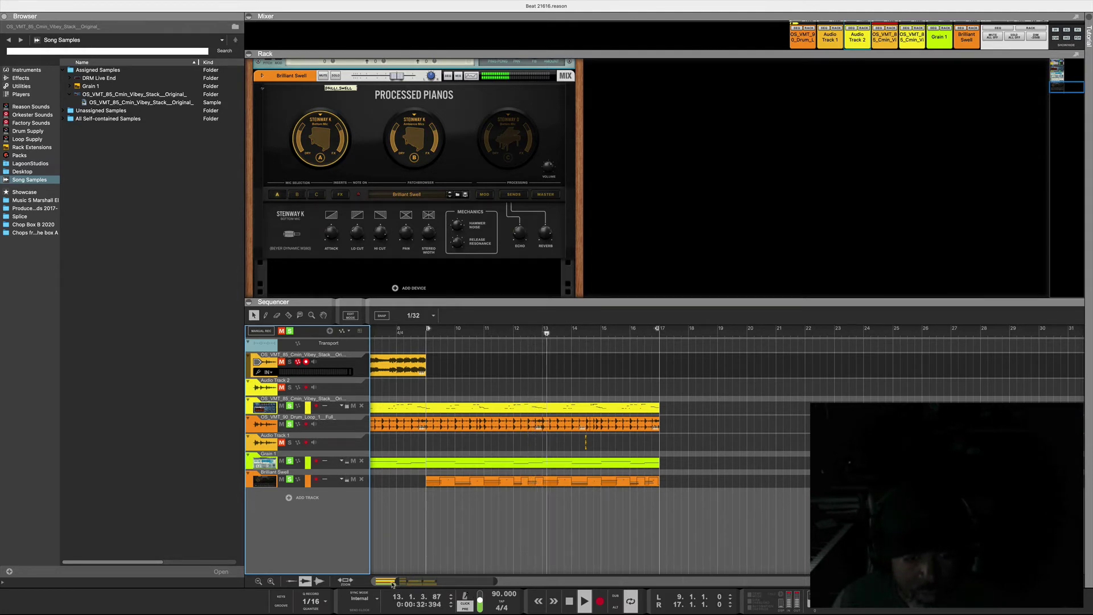
left_click_drag(392, 583, 423, 582)
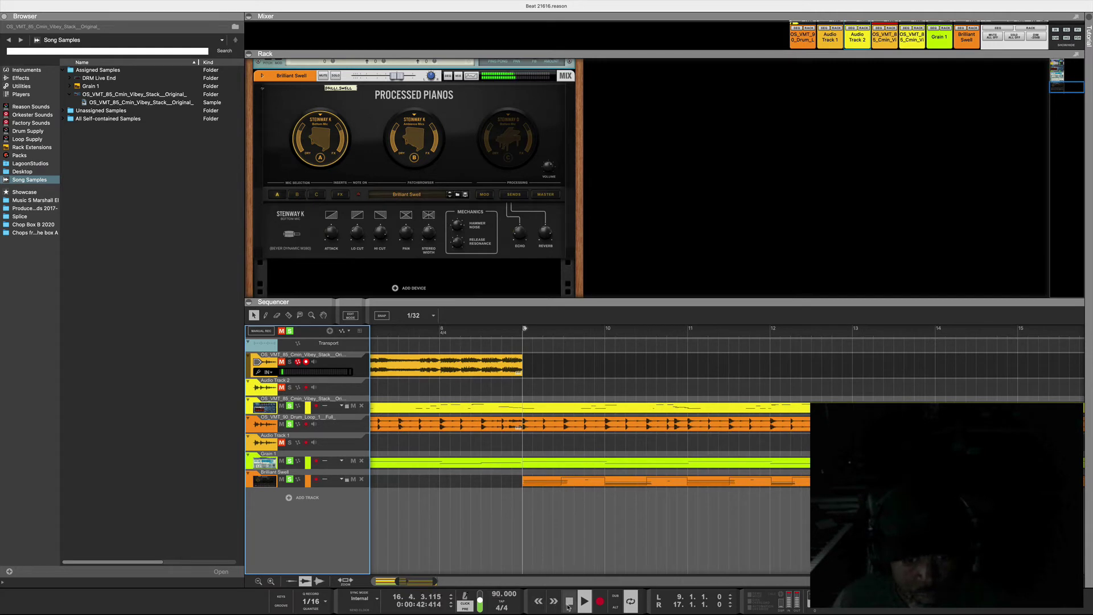
left_click(584, 601)
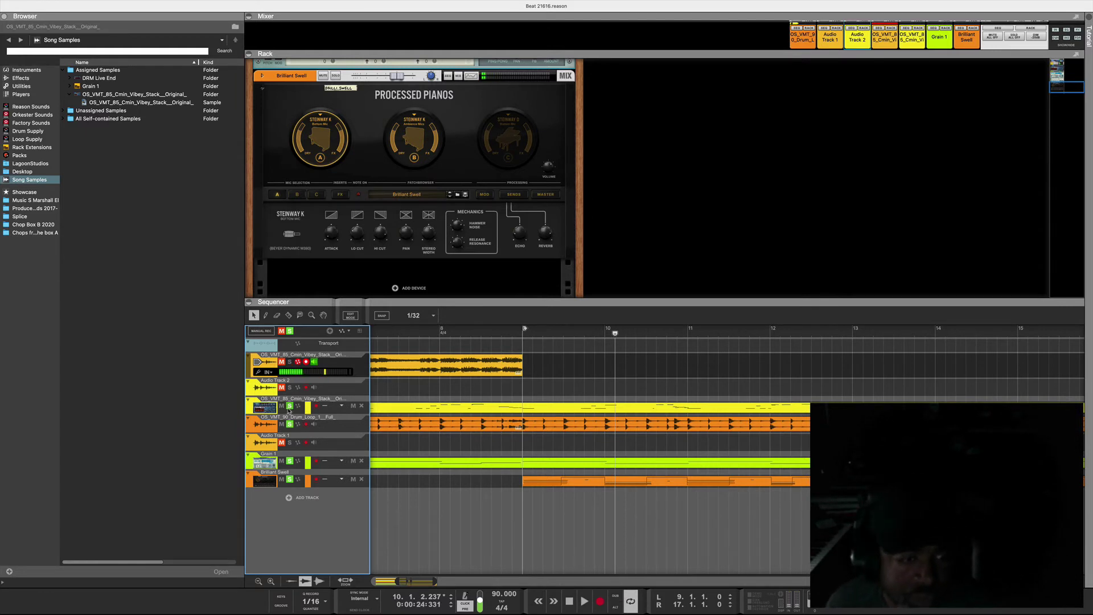
Drop the Cmin Vibey Stack loop from the soloed mix while auditioning the beat, then zoom out
left_click(289, 406)
left_click(281, 406)
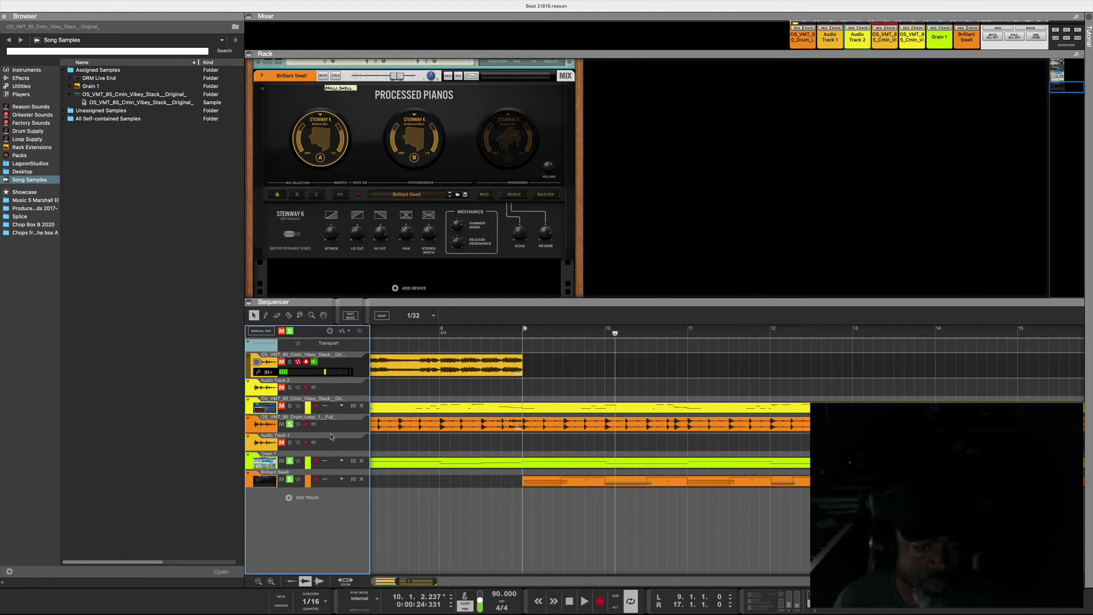
left_click(585, 604)
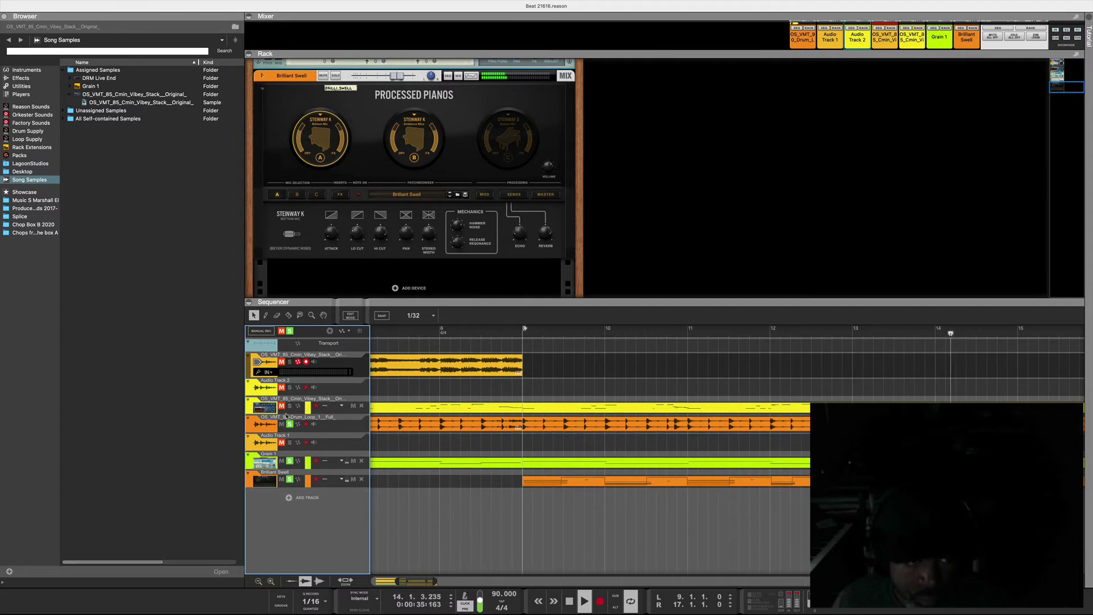
left_click(290, 405)
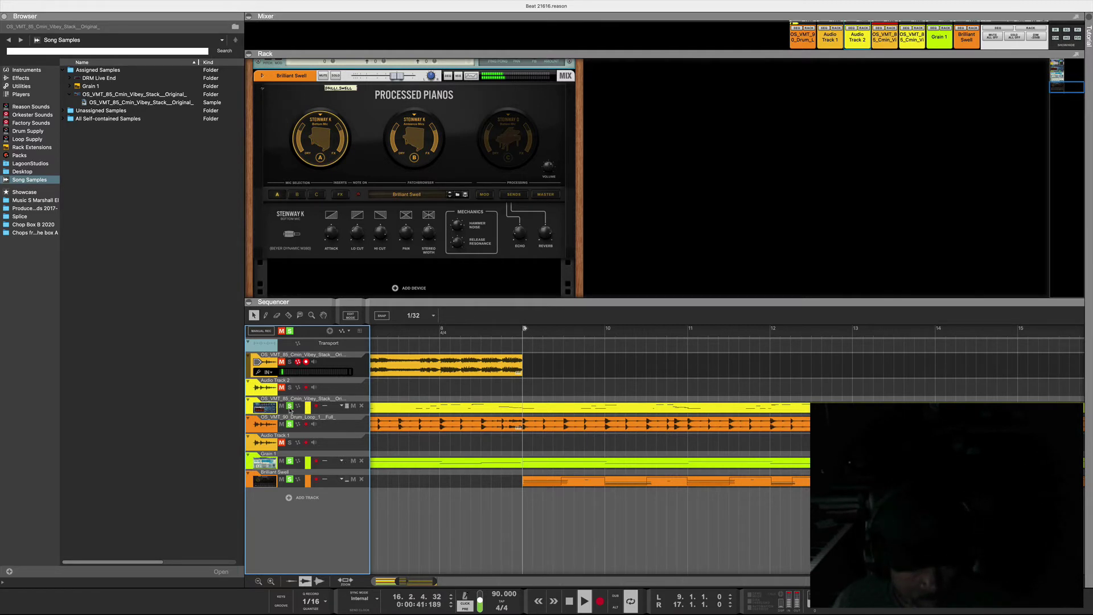
left_click(289, 406)
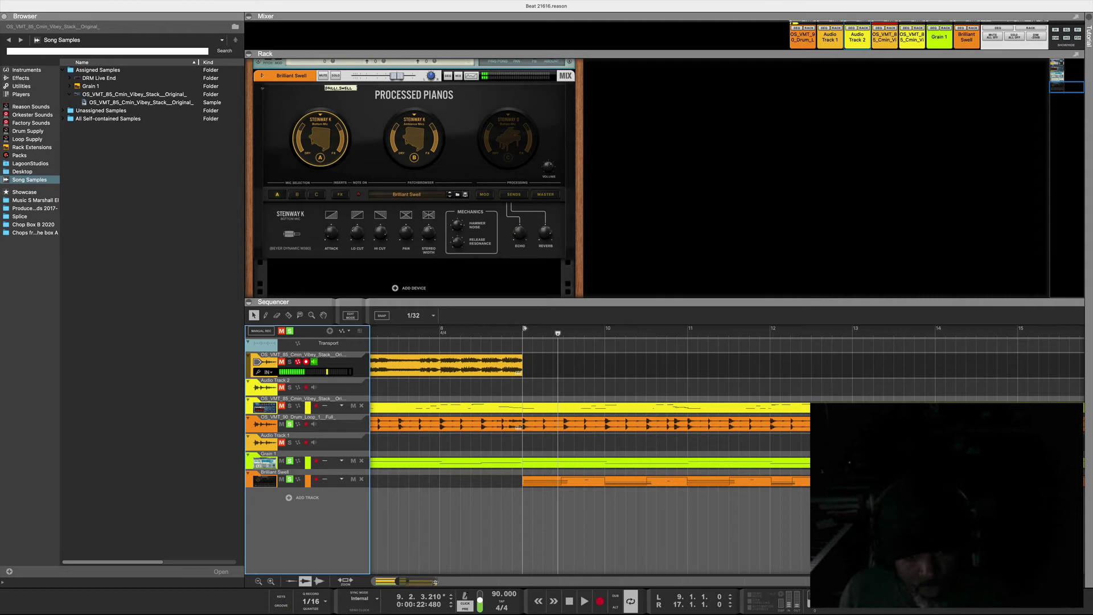
left_click_drag(436, 581, 410, 582)
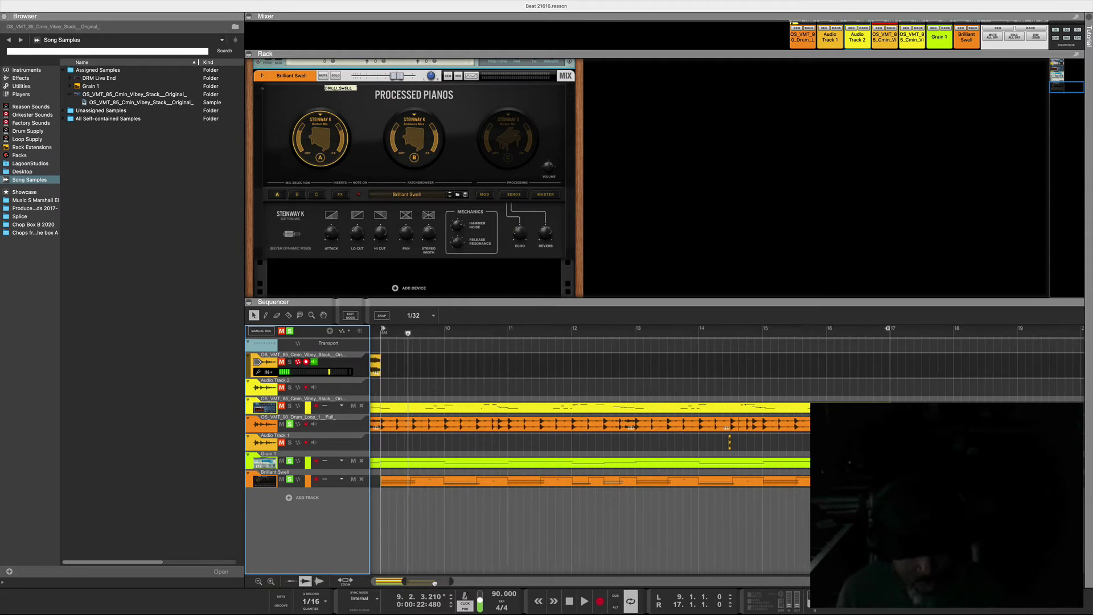
Select the drum-loop clip near bar 14.3 and drag the rack divider upward to enlarge the sequencer
scroll(442, 581, "left", 5)
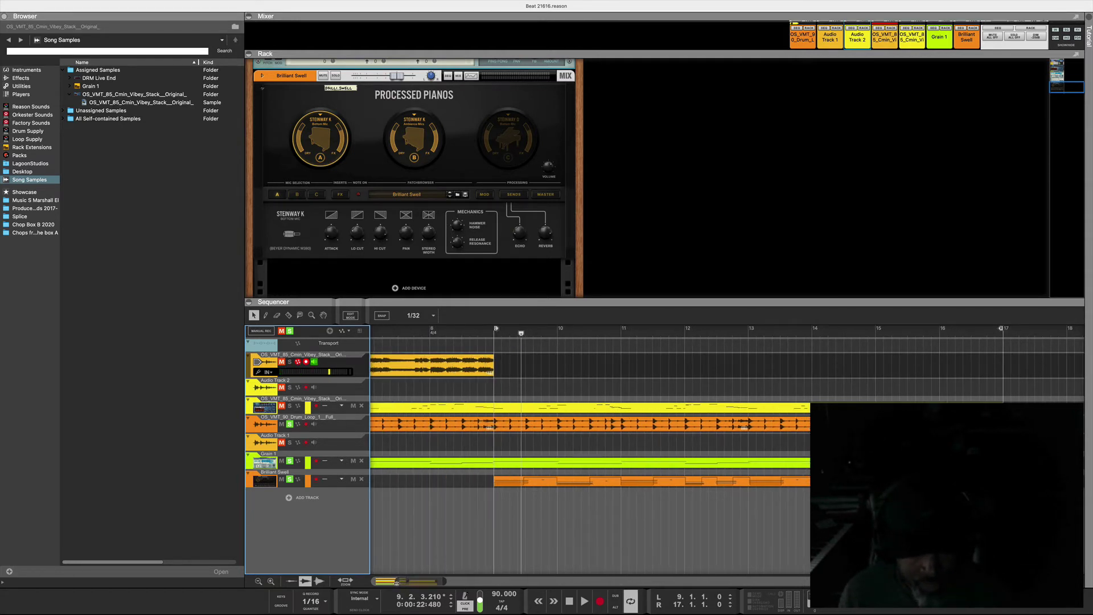
left_click_drag(397, 581, 435, 581)
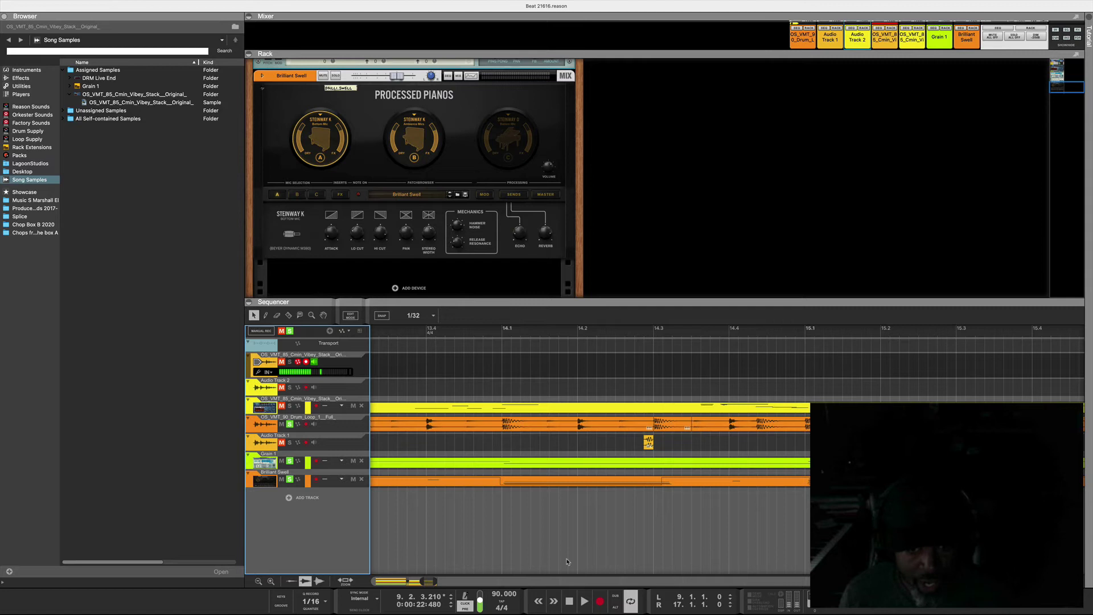
left_click(660, 428)
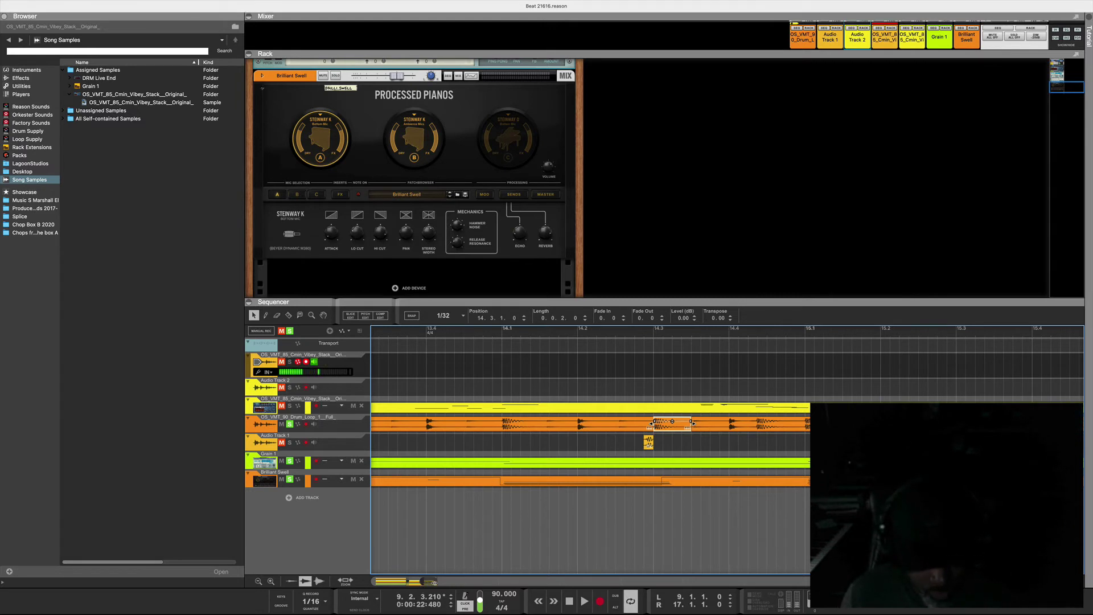
left_click_drag(434, 581, 405, 583)
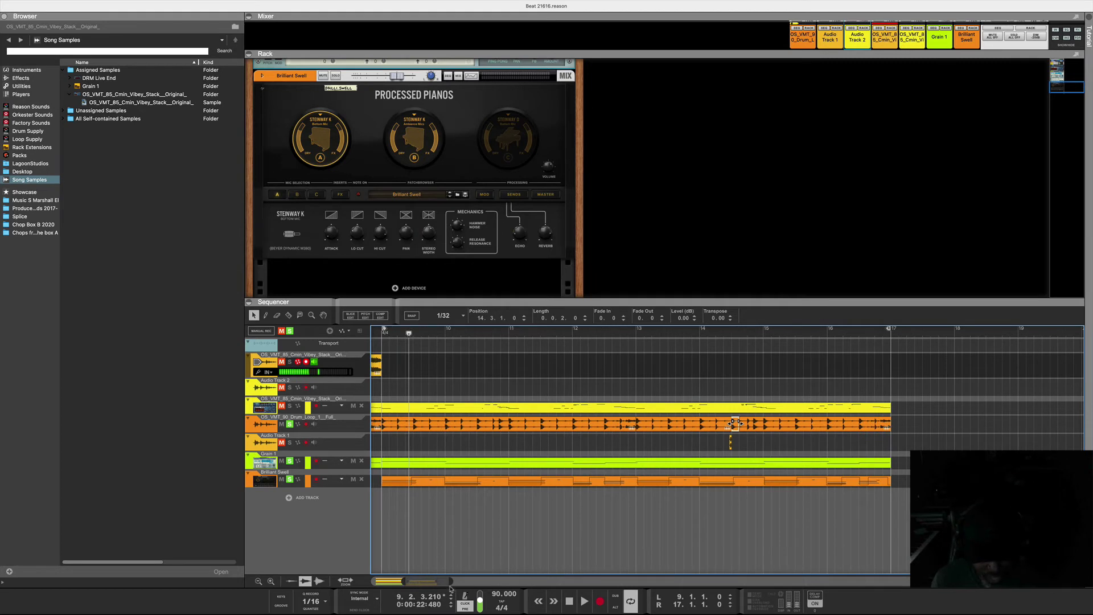
left_click_drag(449, 581, 440, 582)
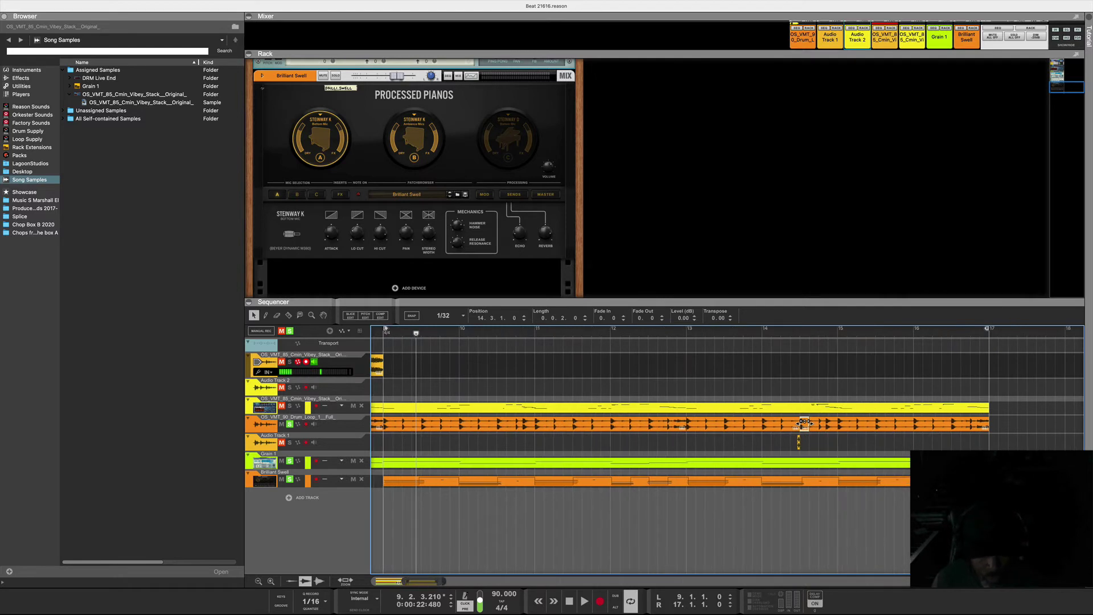
left_click_drag(407, 581, 409, 582)
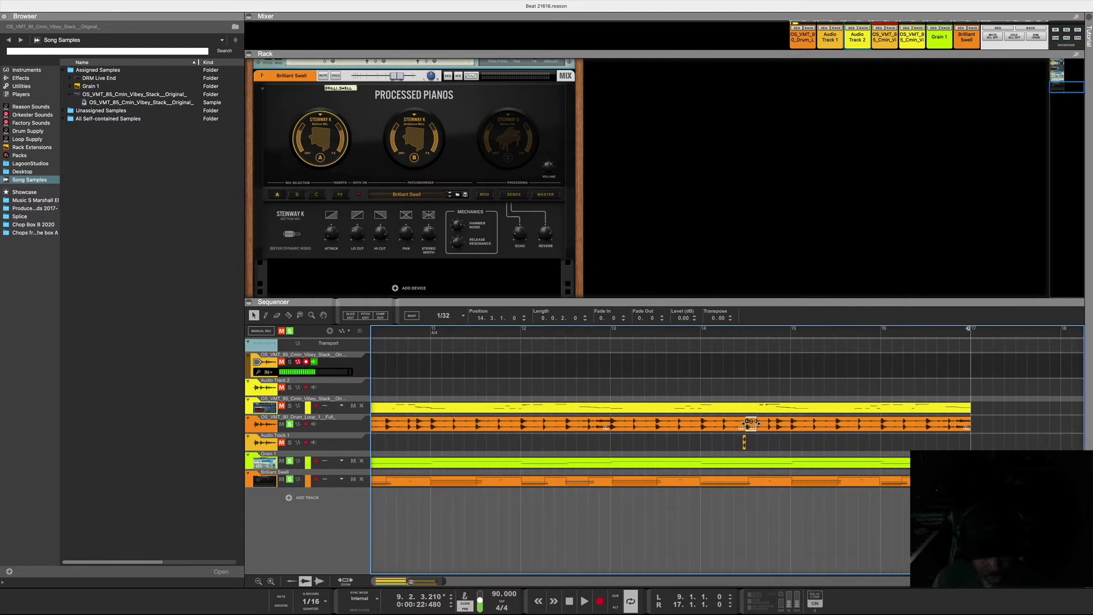
scroll(427, 581, "left", 3)
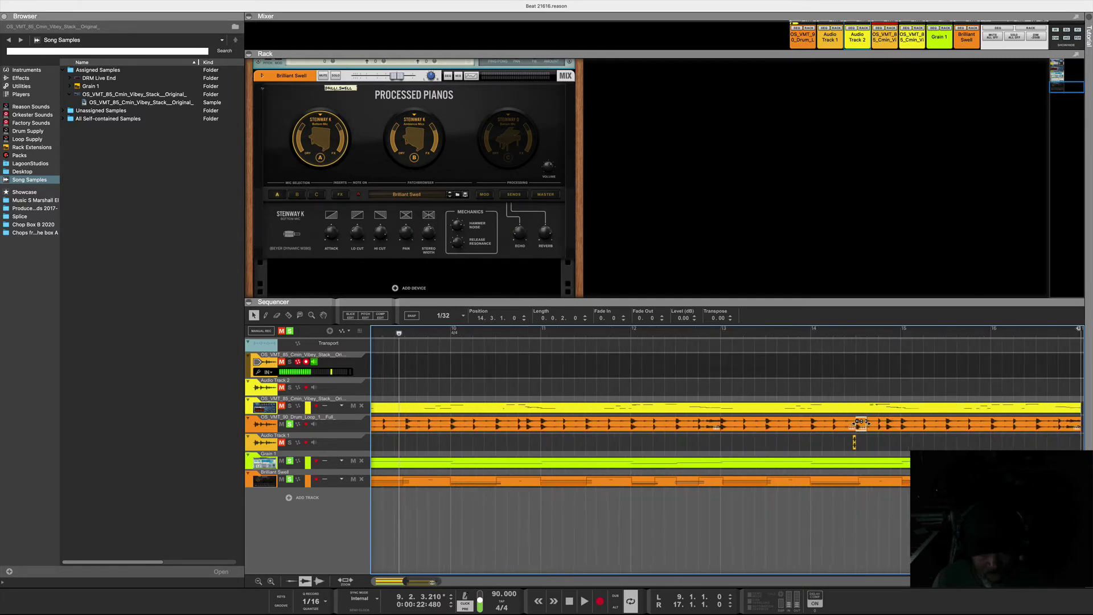
left_click_drag(432, 582, 434, 582)
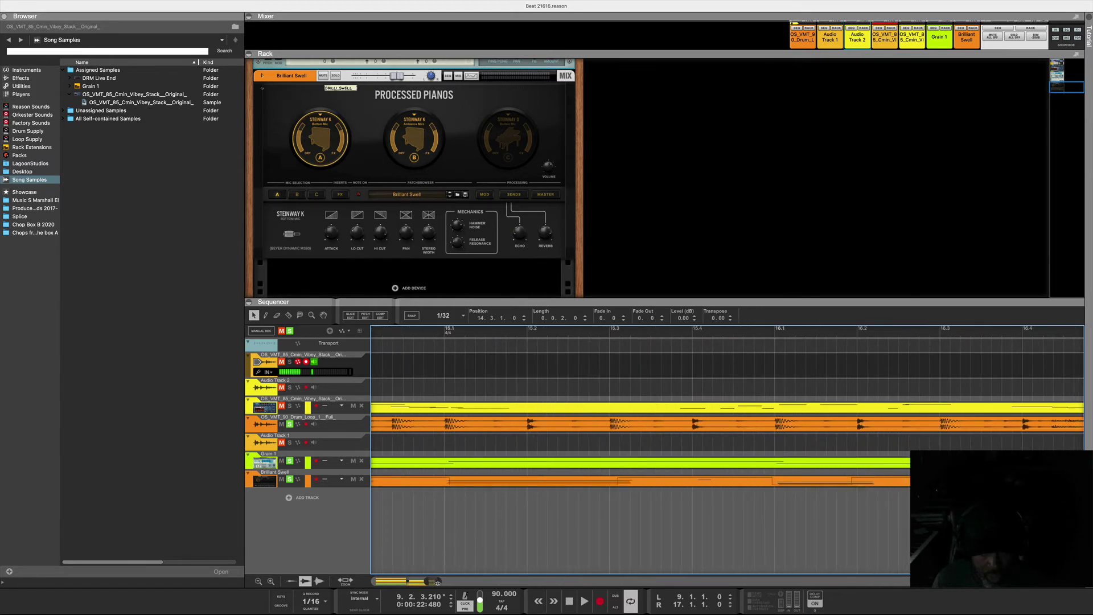
scroll(653, 424, "left", 5)
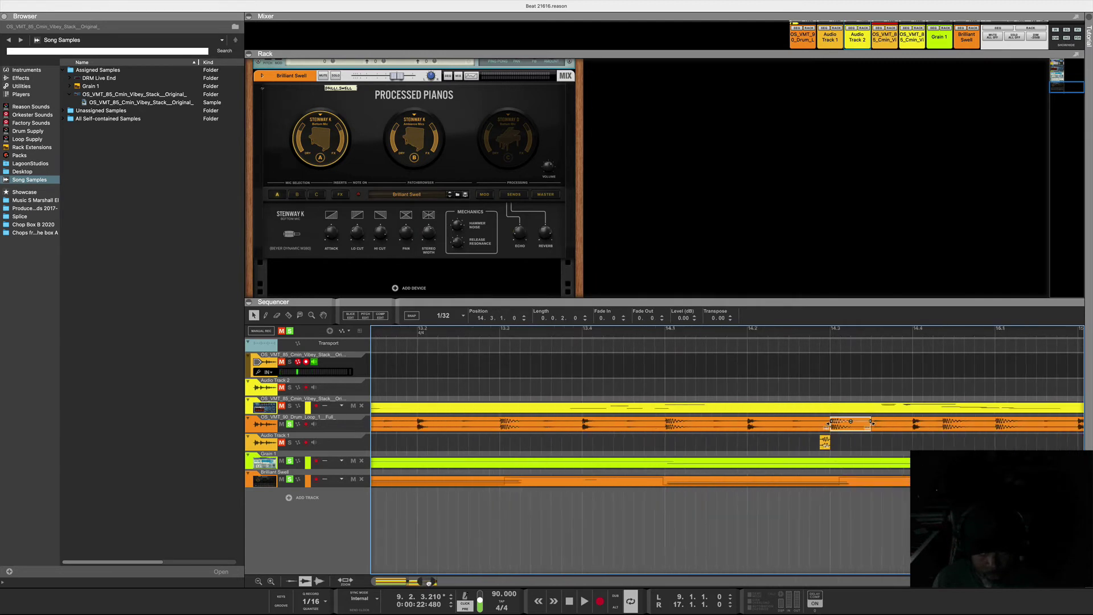
scroll(653, 424, "left", 2)
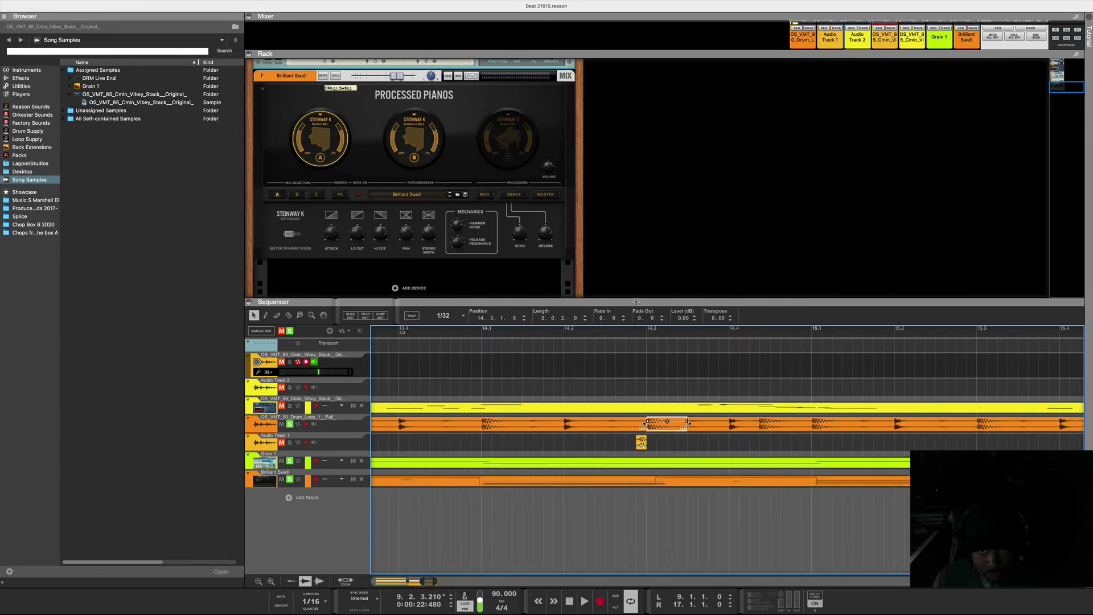
left_click_drag(636, 302, 635, 195)
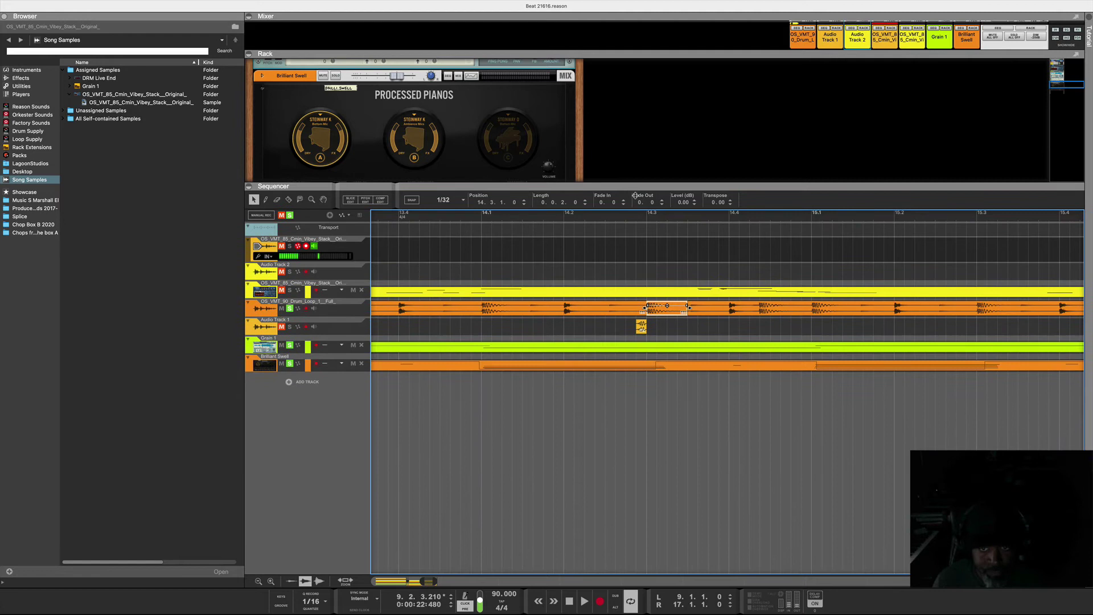
Try another sequencer editing tool, return to the selection tool, and dismiss the Create menu unused
left_click(289, 200)
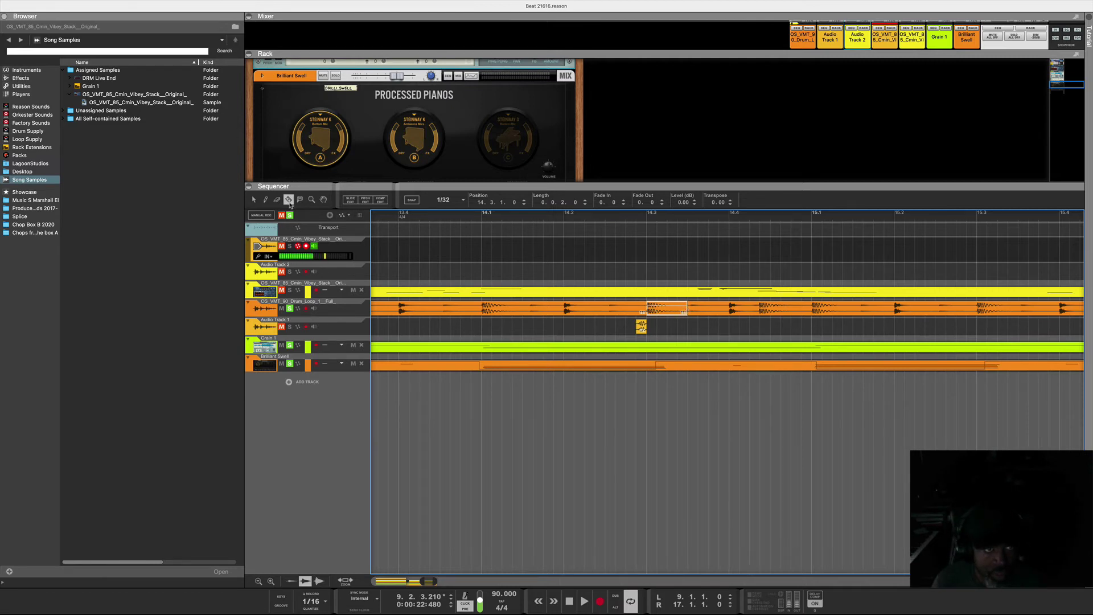
left_click(254, 200)
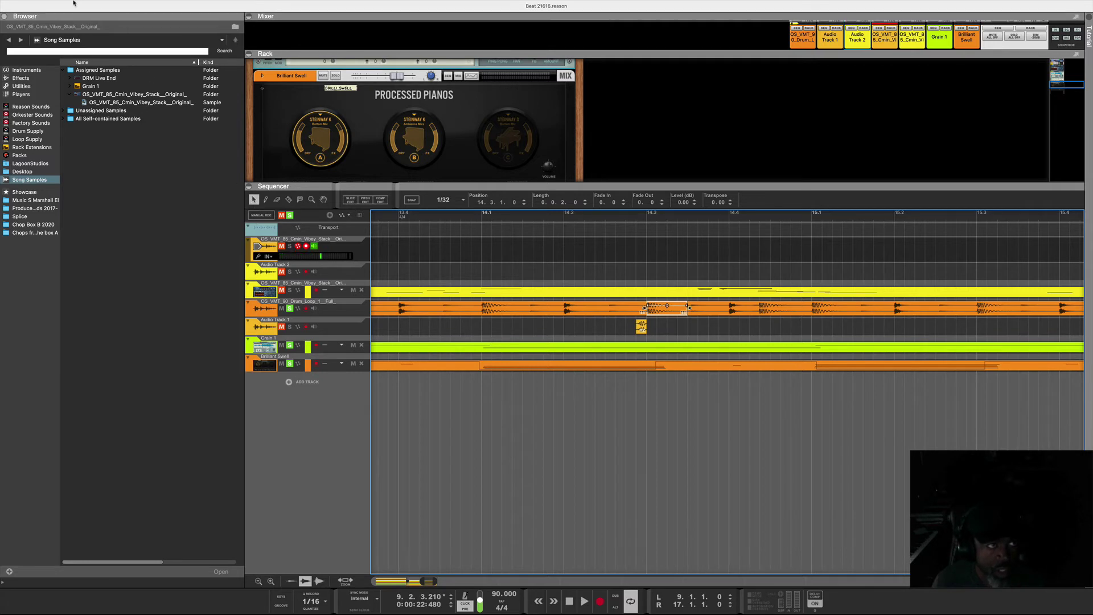
left_click(98, 6)
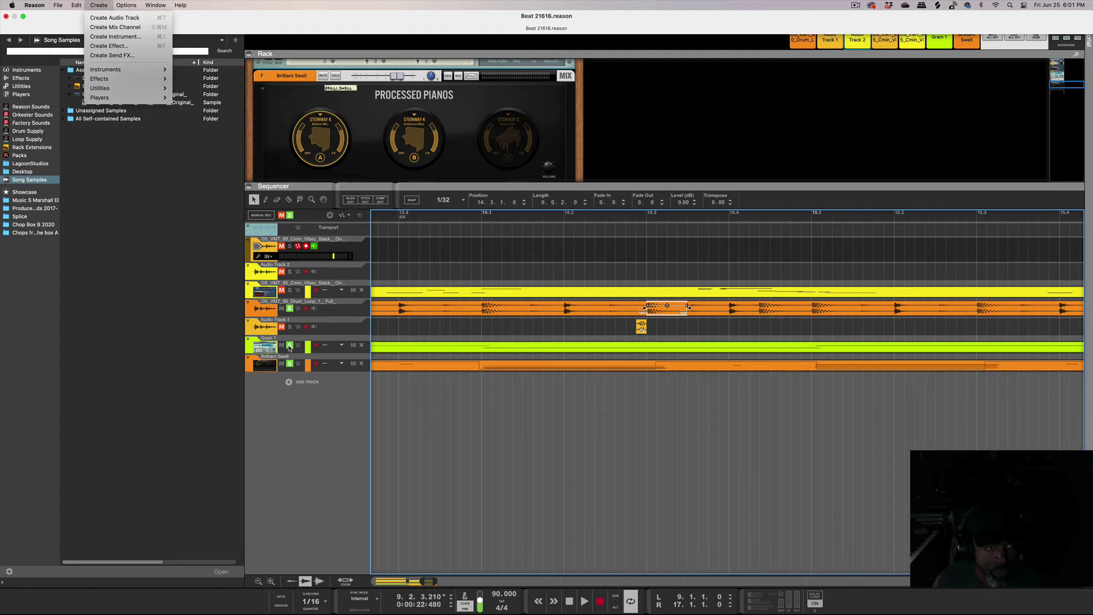
left_click(345, 329)
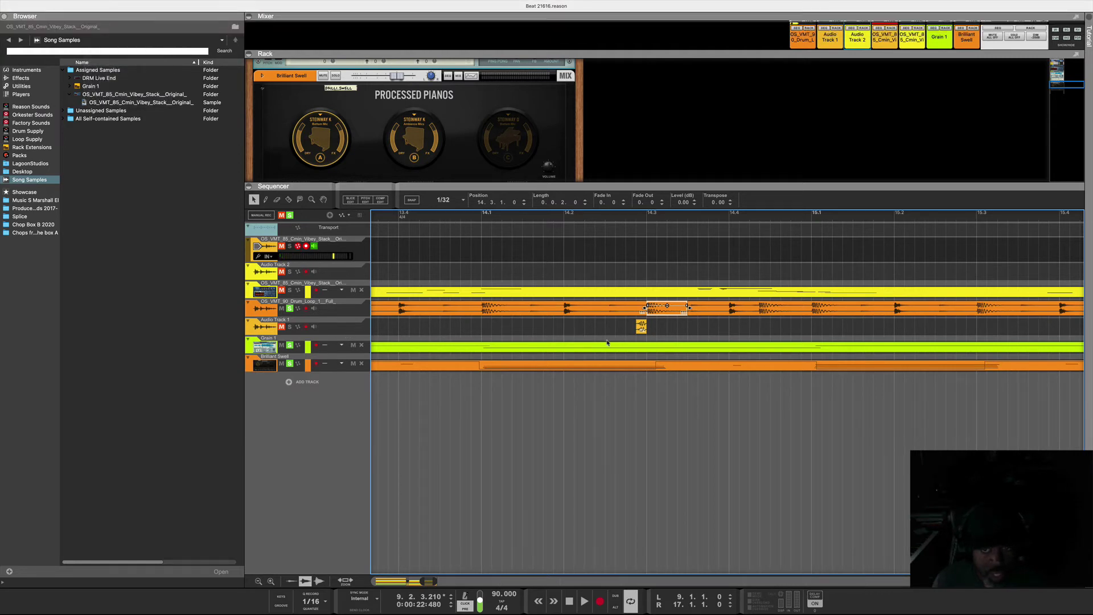
Toggle selection of the drum-loop clip at 14.3 and zoom out to show bars 12 through 19
scroll(668, 317, "left", 1)
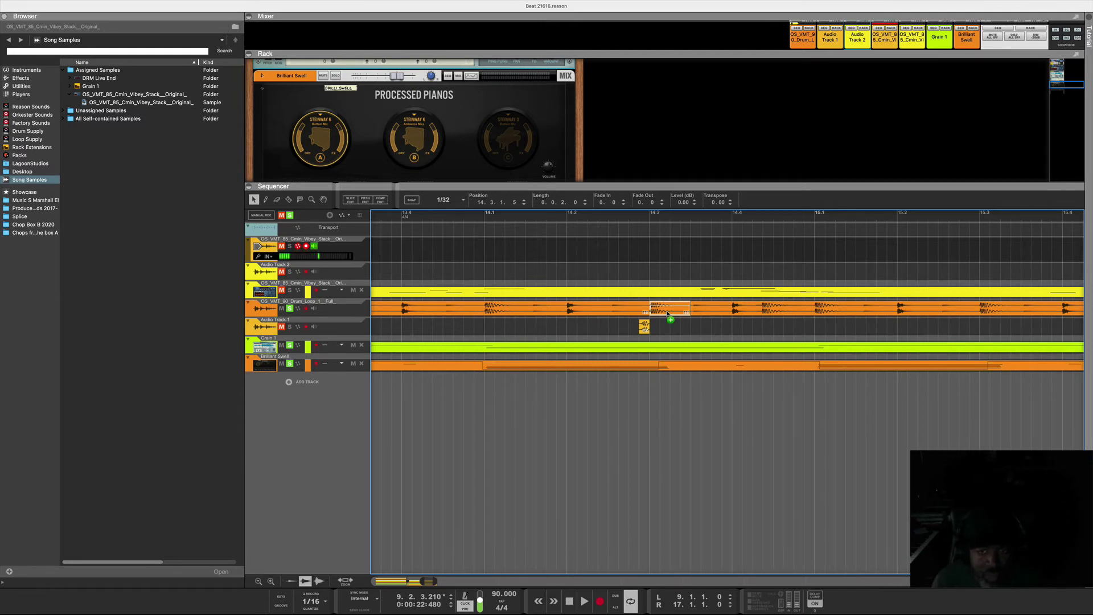
left_click(662, 329)
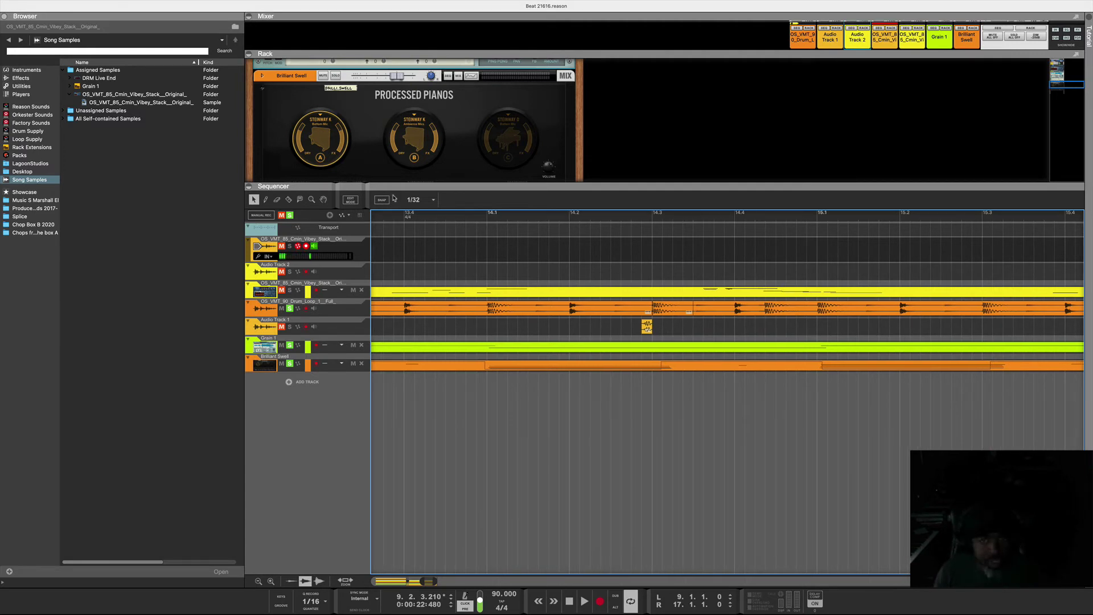
left_click(669, 307)
left_click(675, 329)
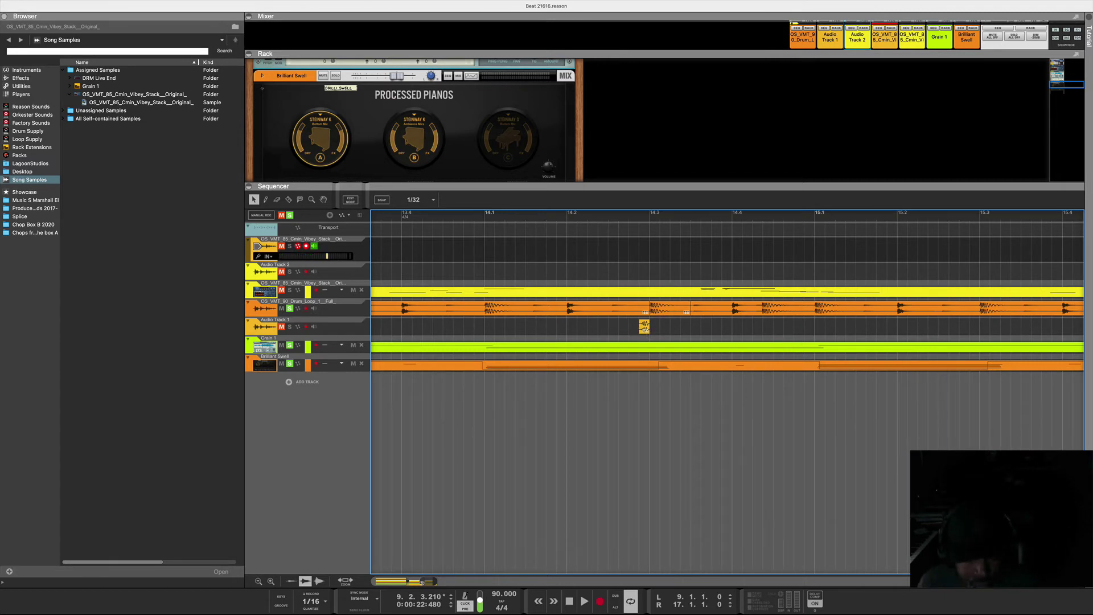
left_click_drag(436, 582, 428, 582)
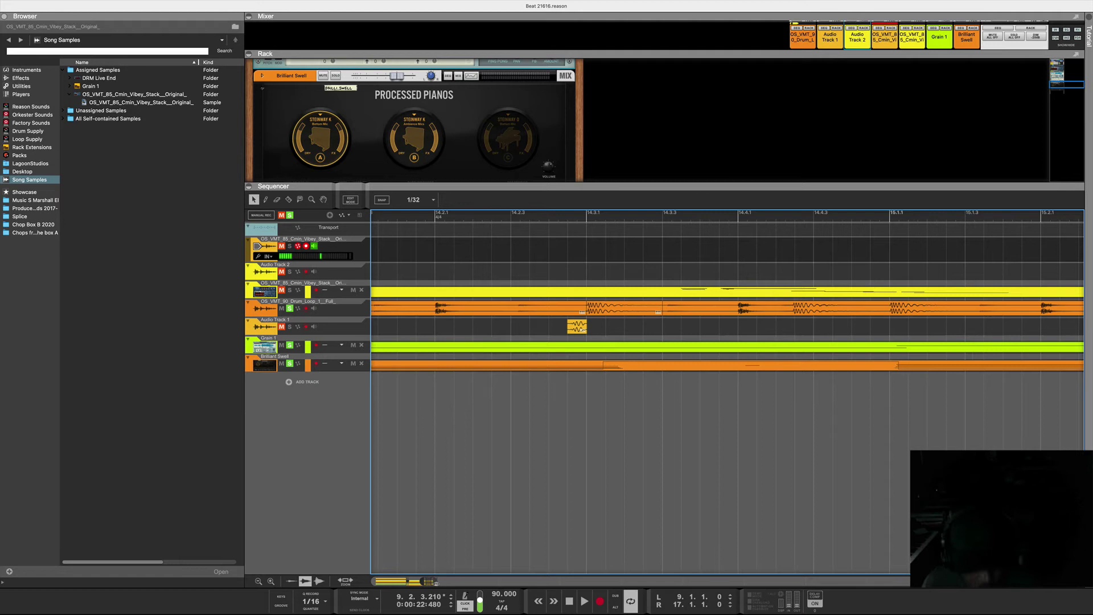
left_click_drag(435, 582, 427, 582)
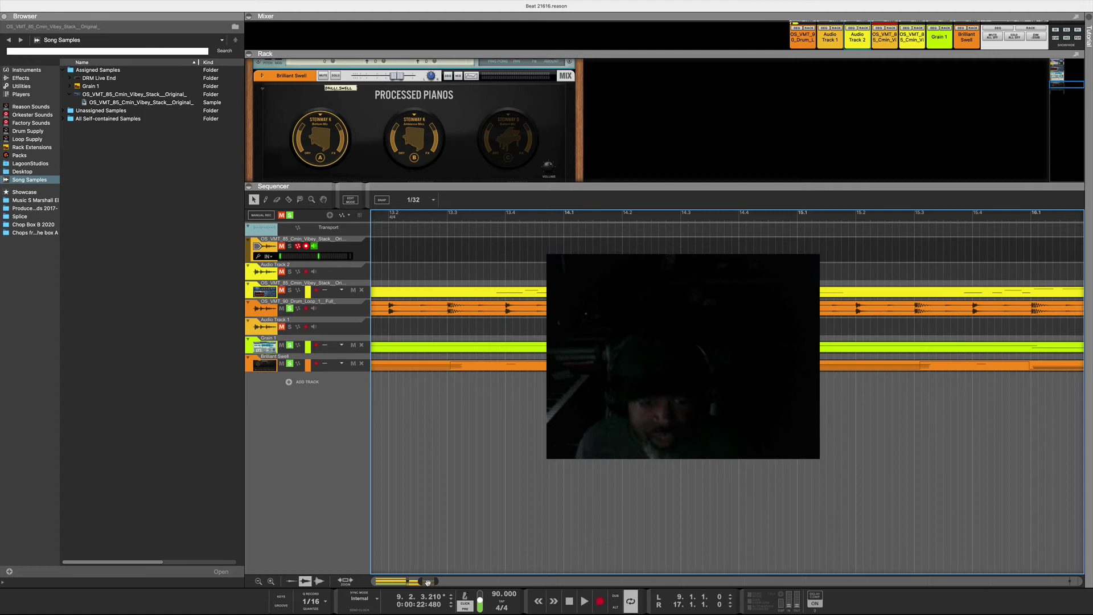
left_click_drag(438, 582, 418, 581)
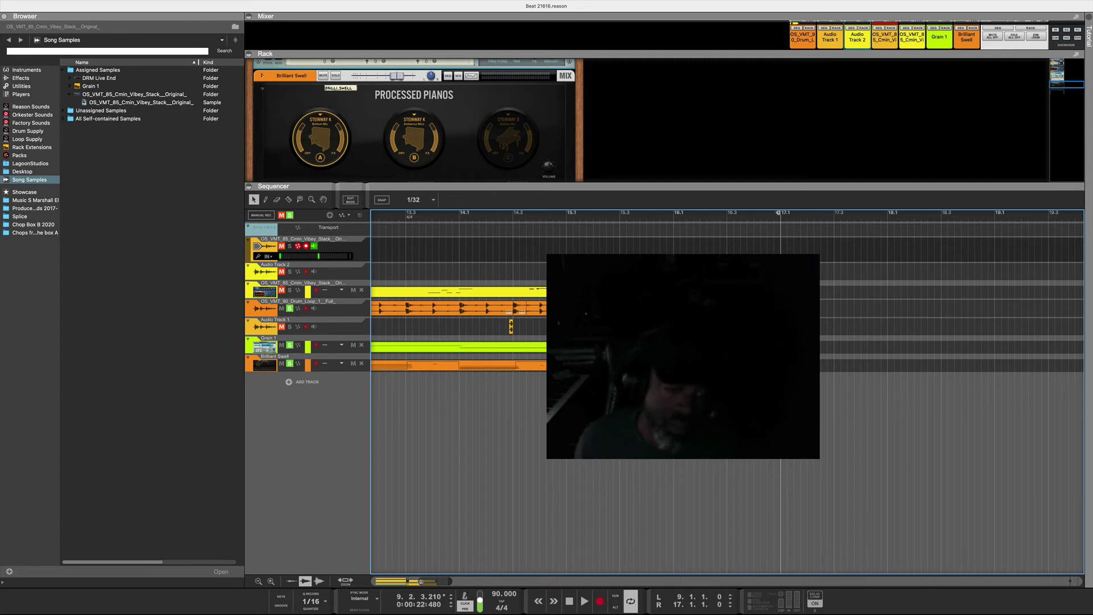
left_click_drag(420, 581, 446, 582)
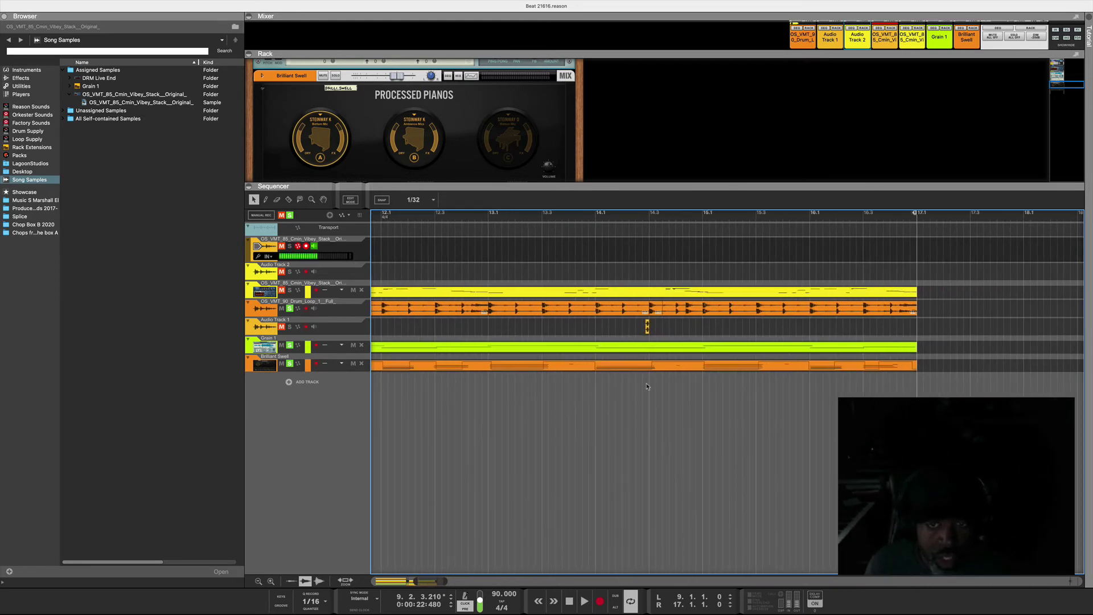
Play from bar 12.4 with Audio Track 1 soloed, then stop
left_click(475, 220)
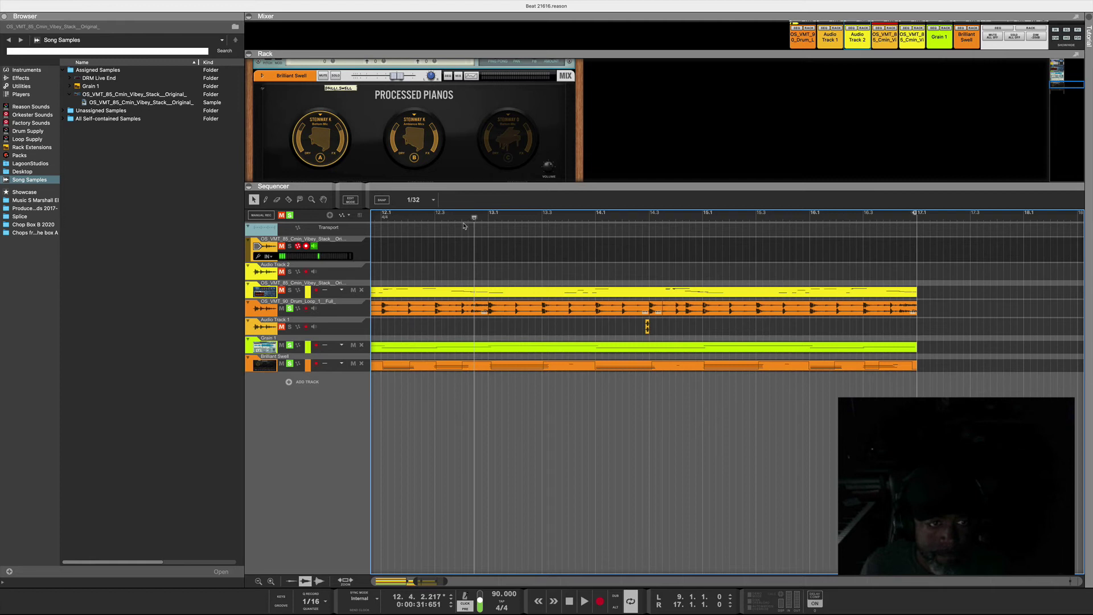
left_click(281, 327)
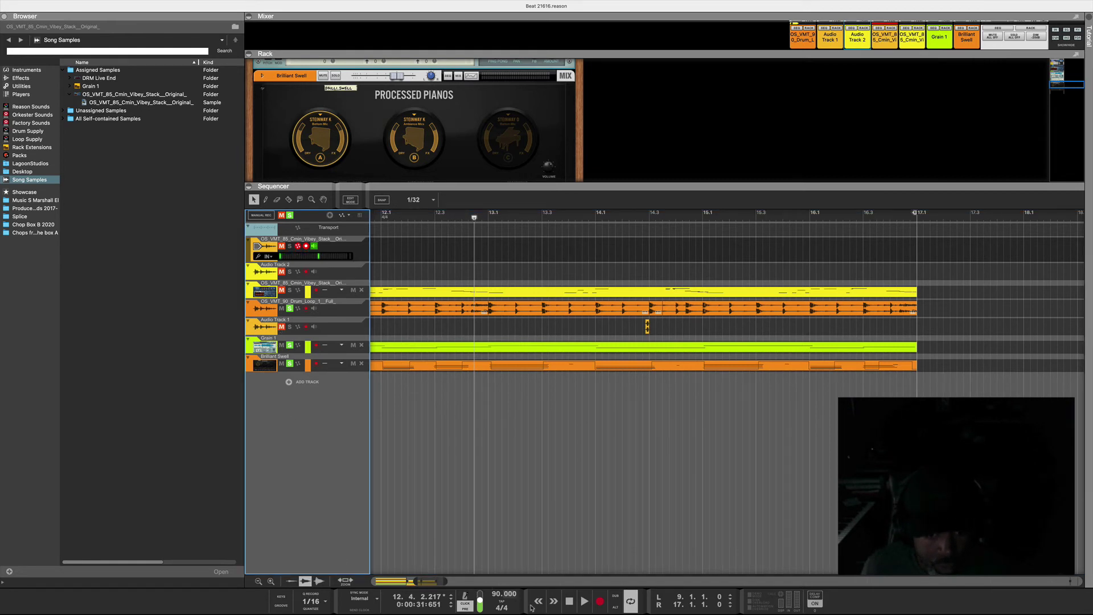
left_click(585, 602)
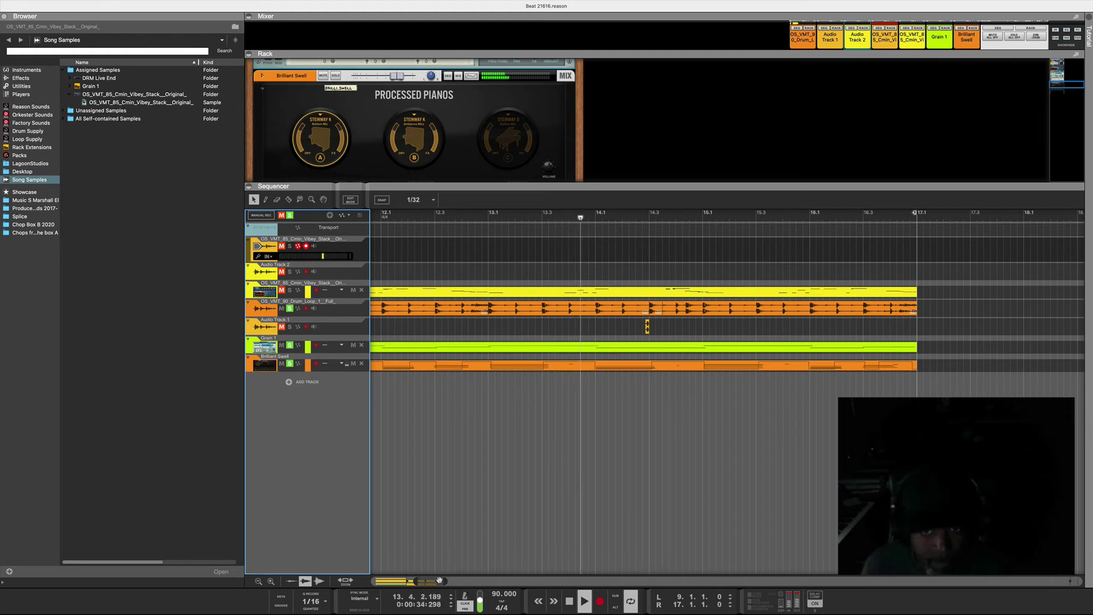
left_click(289, 327)
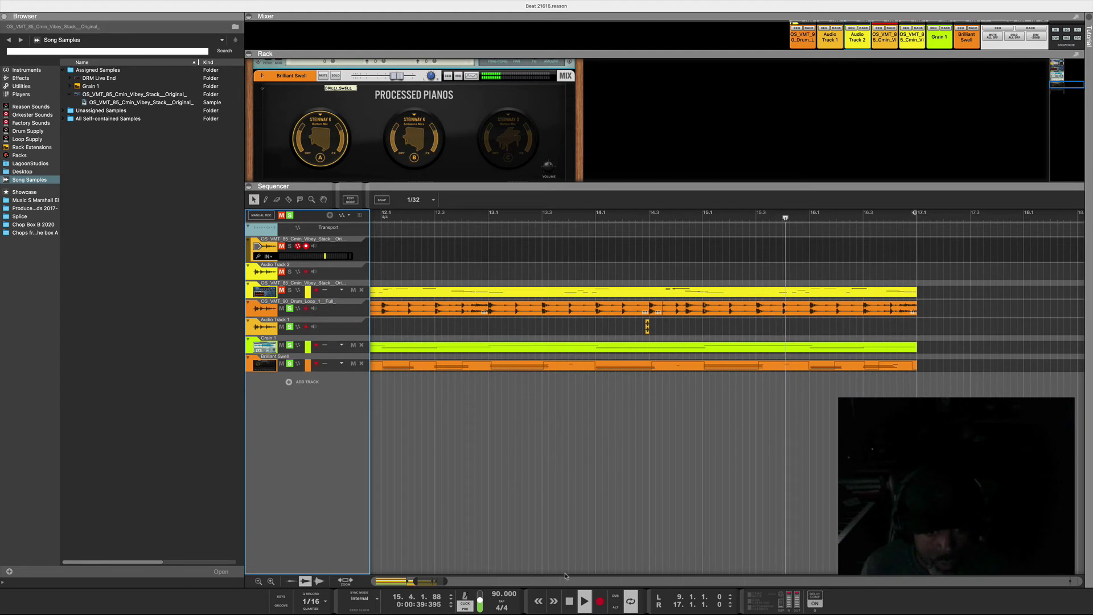
left_click(571, 604)
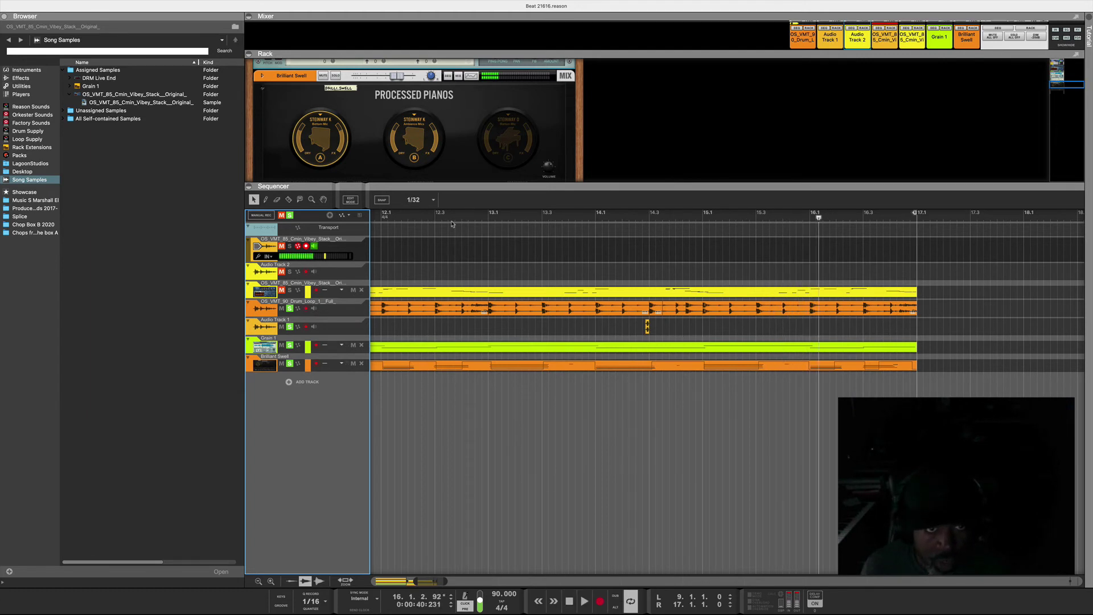
Replay the section from bar 12.1, then widen the view to bars 7–18
left_click(396, 217)
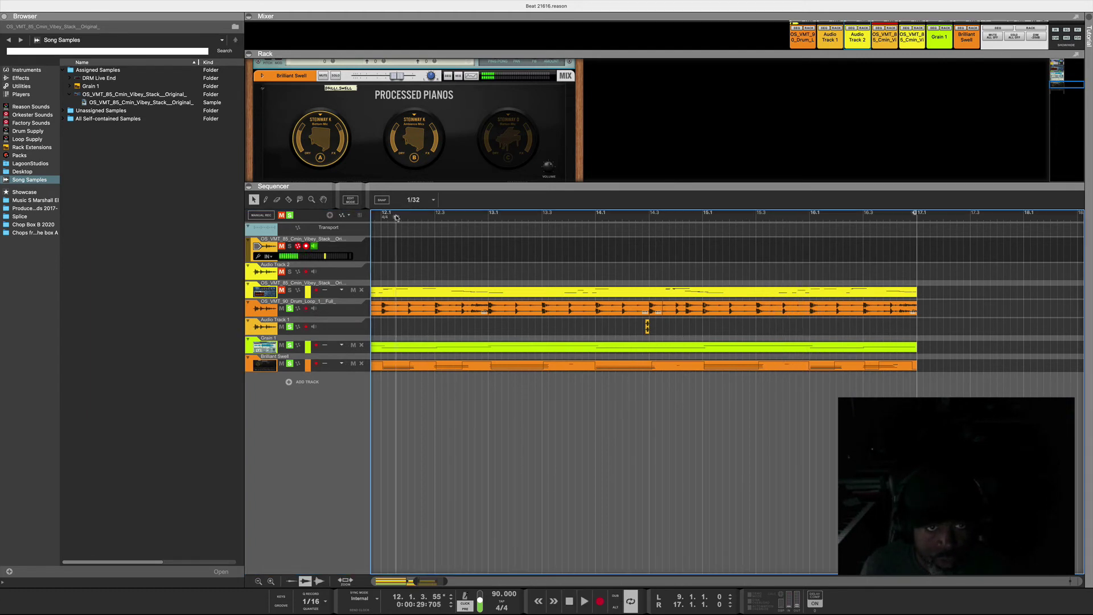
left_click(587, 607)
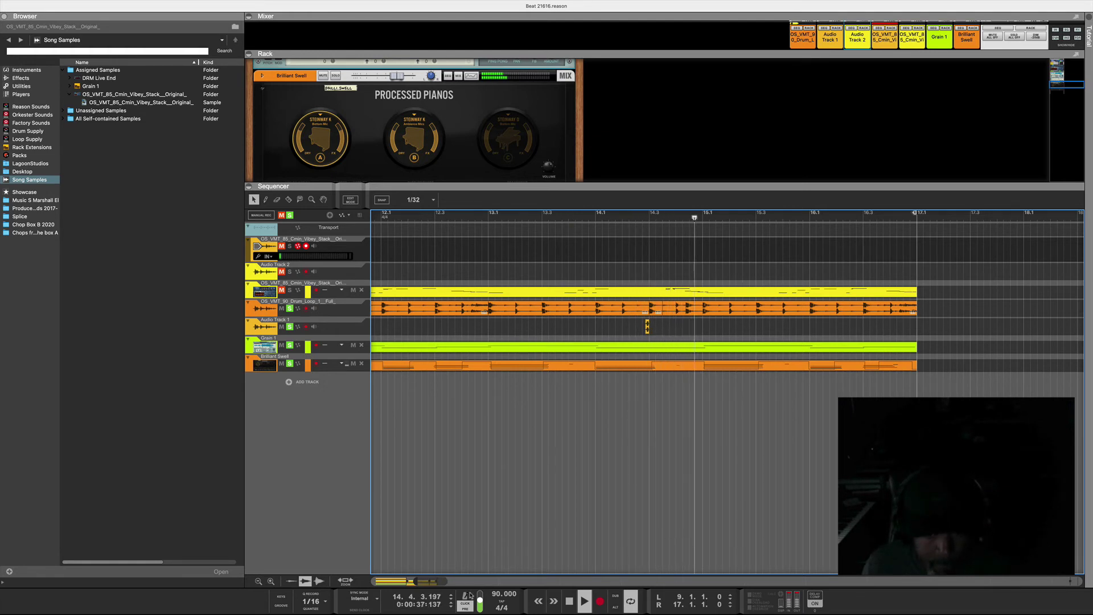
left_click(569, 602)
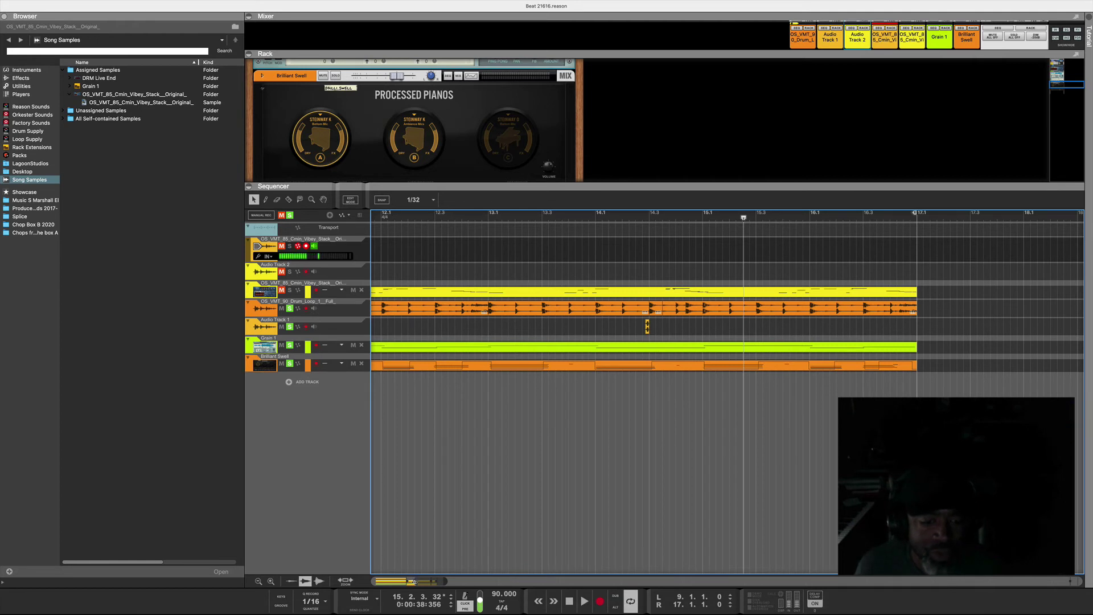
left_click_drag(414, 581, 461, 581)
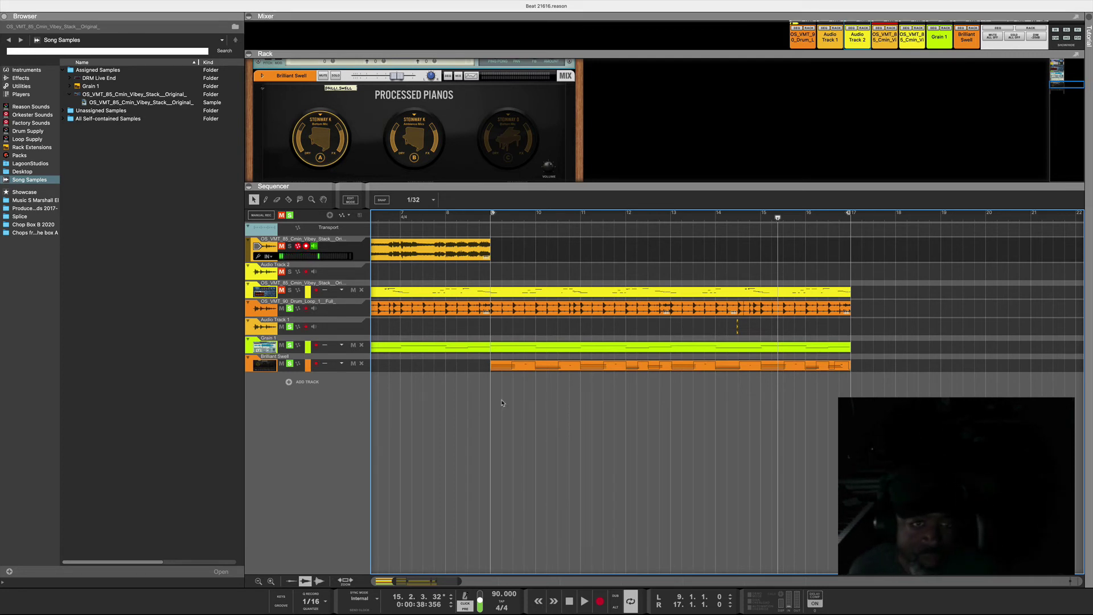
Zoom in around the short clip on Audio Track 1 and select it
scroll(508, 402, "left", 1)
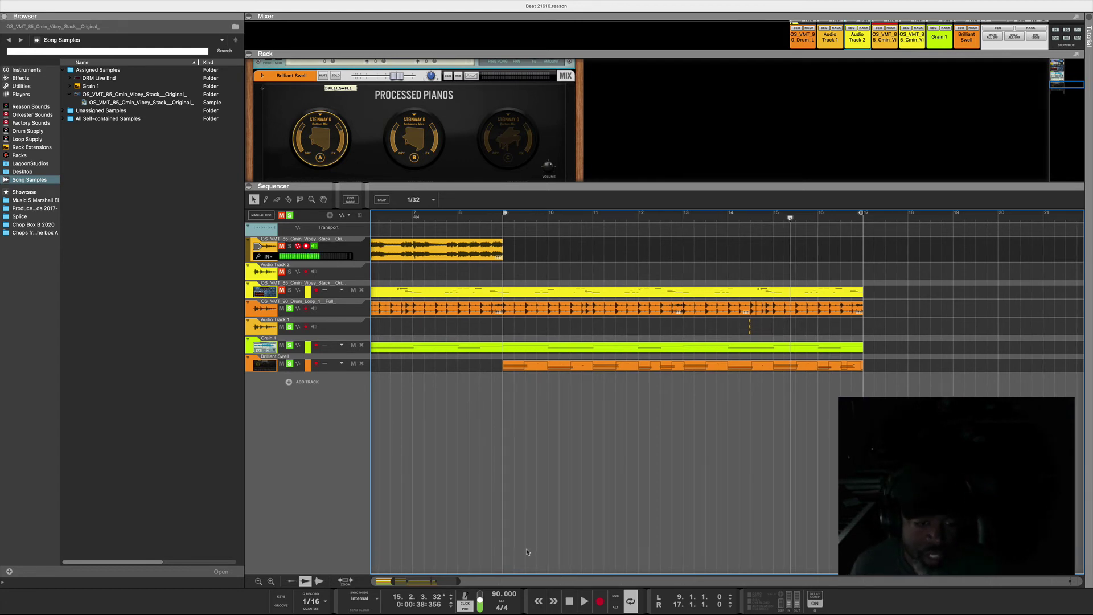
left_click_drag(459, 581, 471, 582)
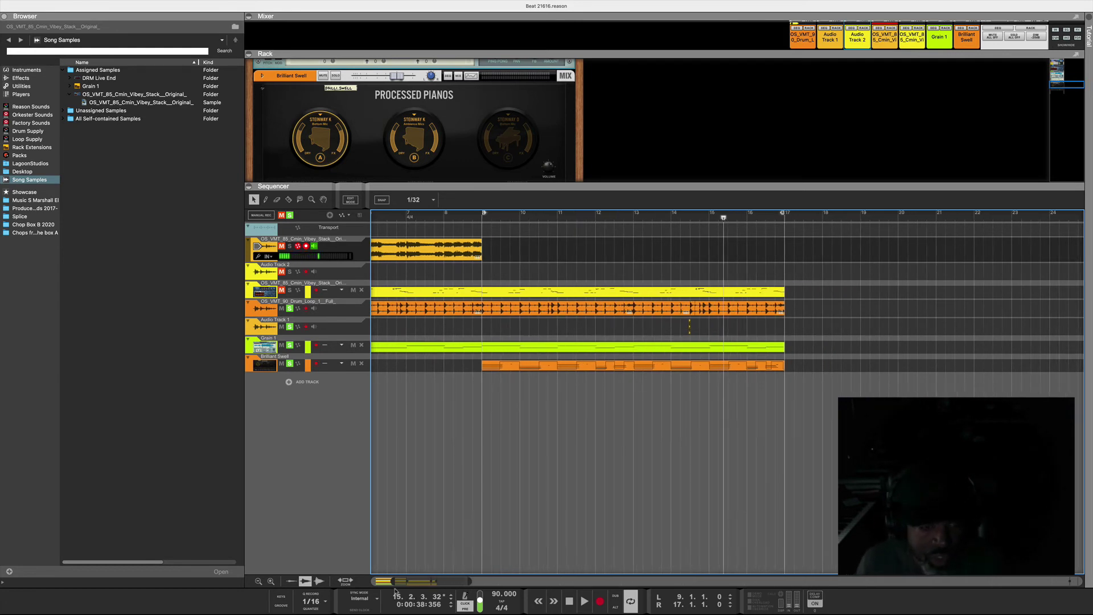
left_click_drag(391, 582, 382, 581)
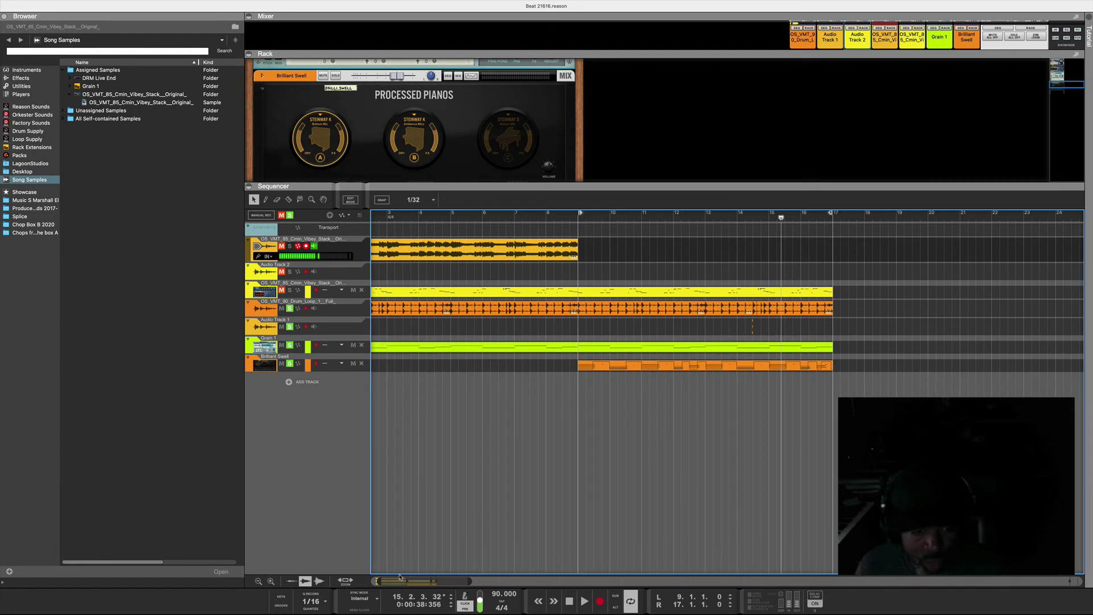
left_click_drag(389, 581, 433, 581)
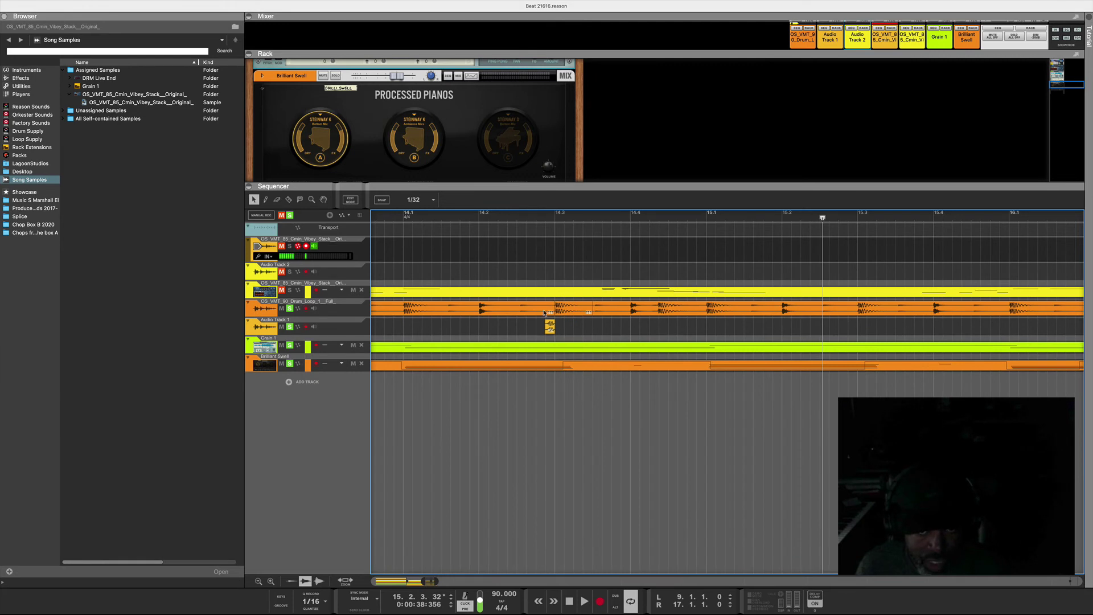
left_click(550, 327)
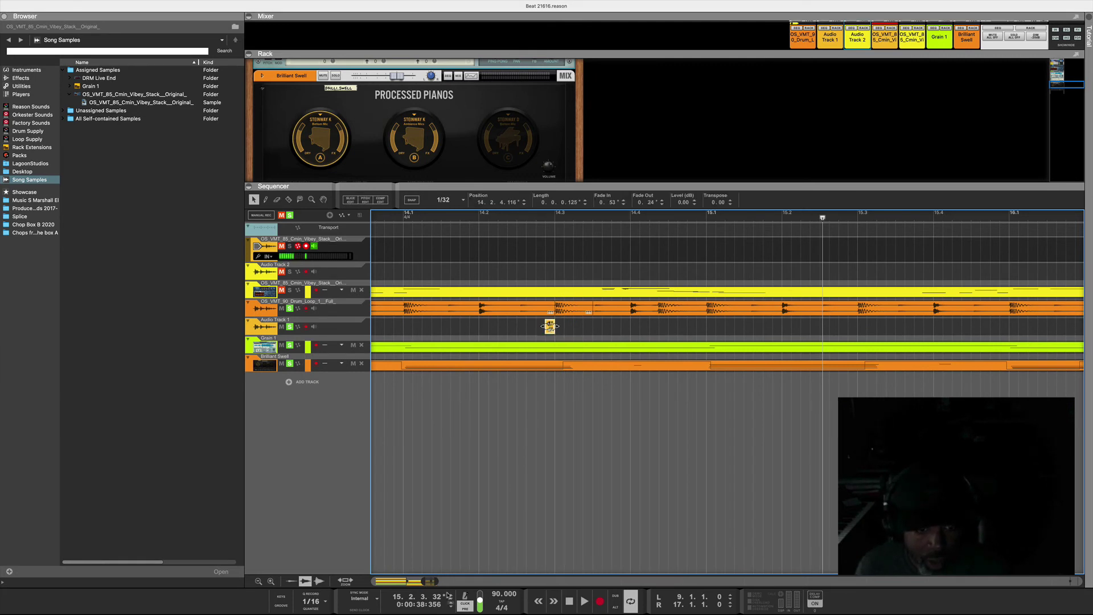
left_click_drag(436, 581, 427, 581)
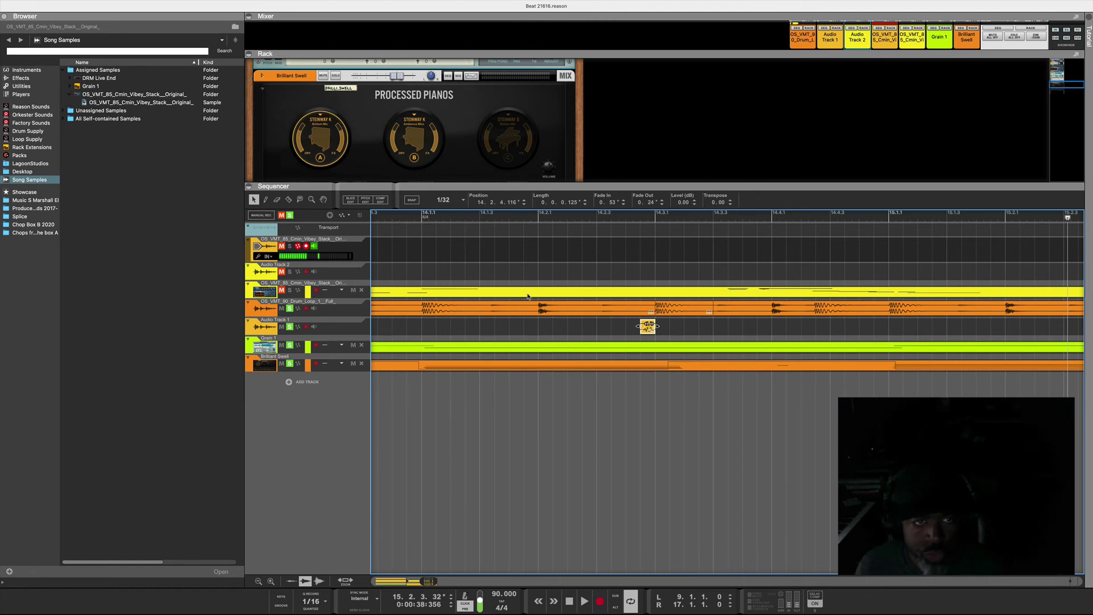
scroll(530, 323, "right", 1)
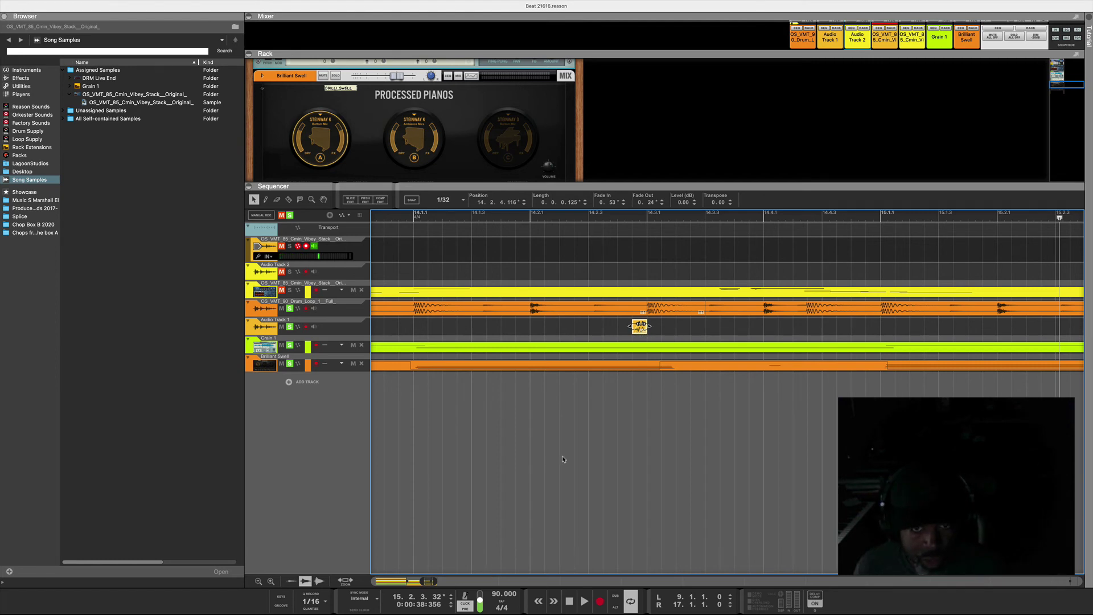
Switch the clip waveform display mode and make all track lanes two steps taller
left_click(319, 580)
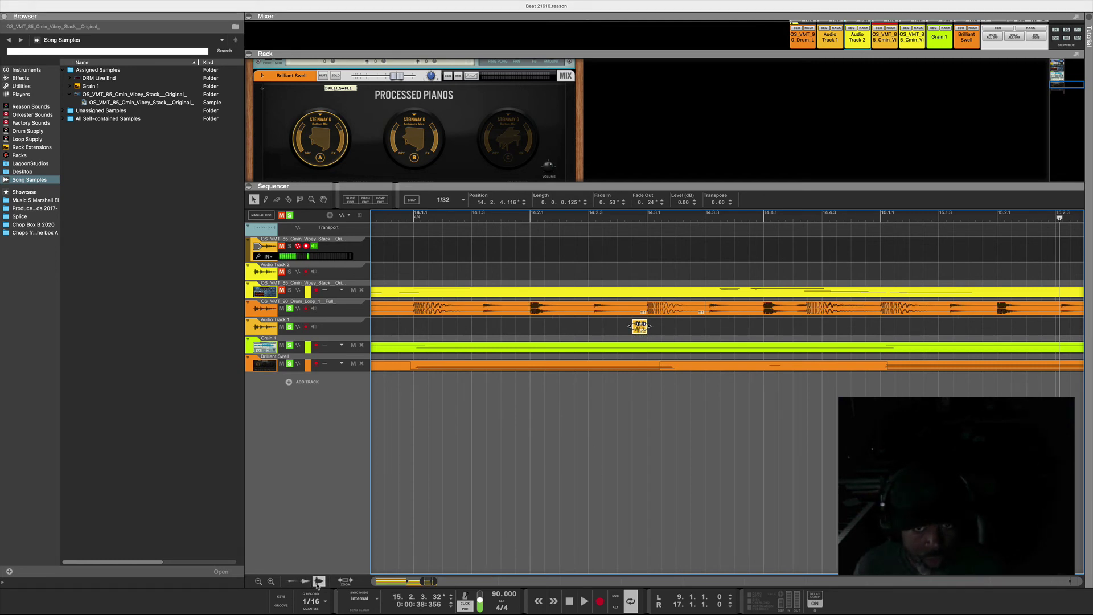
left_click(304, 581)
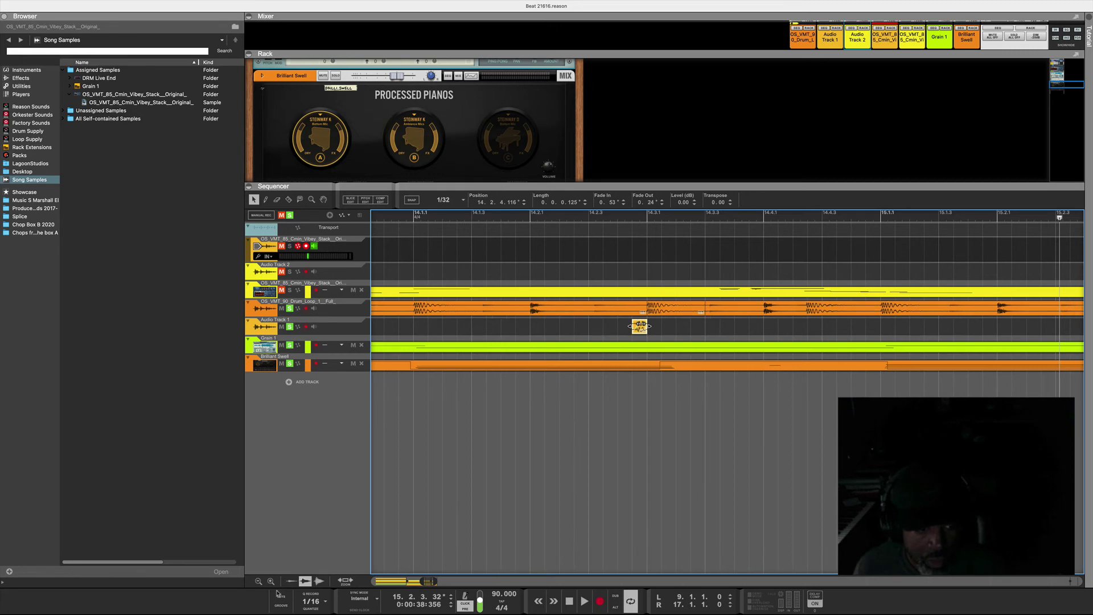
left_click(271, 581)
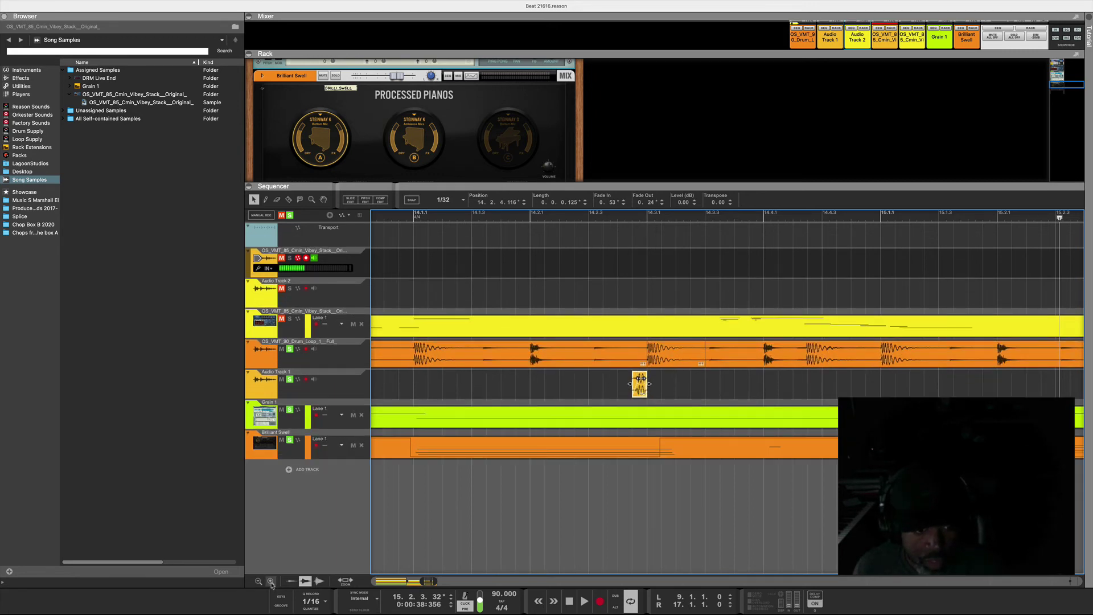
left_click(271, 581)
mouse_move(437, 581)
left_mouse_down()
mouse_move(453, 581)
mouse_move(408, 581)
mouse_move(426, 583)
left_mouse_up()
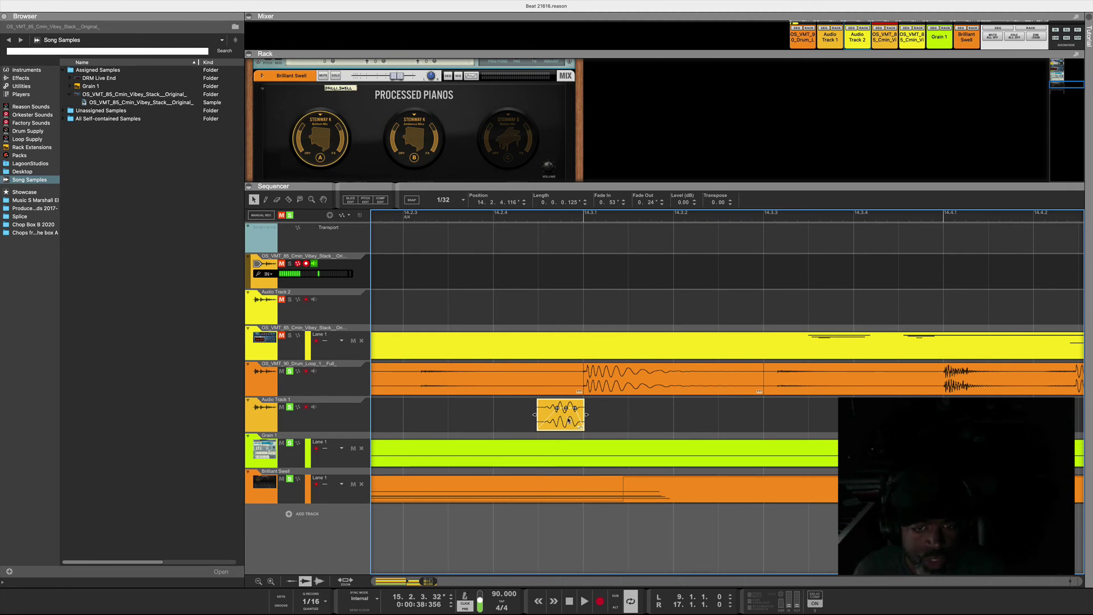
Open the kick clip in the Pitch editor, drag its note from F1 to C1, and close
left_click(365, 200)
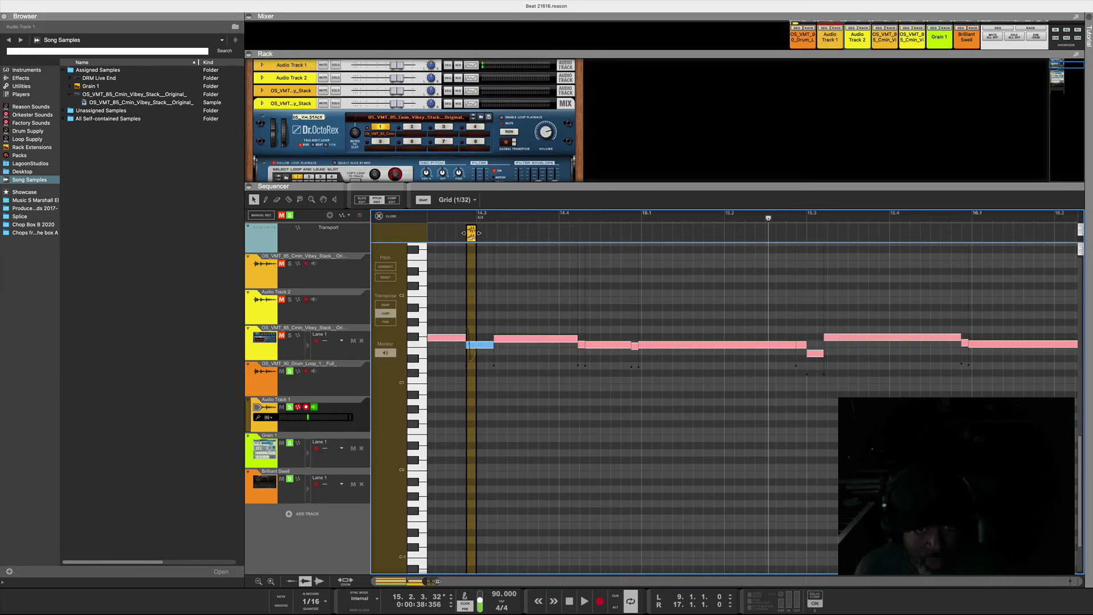
left_click_drag(432, 581, 423, 581)
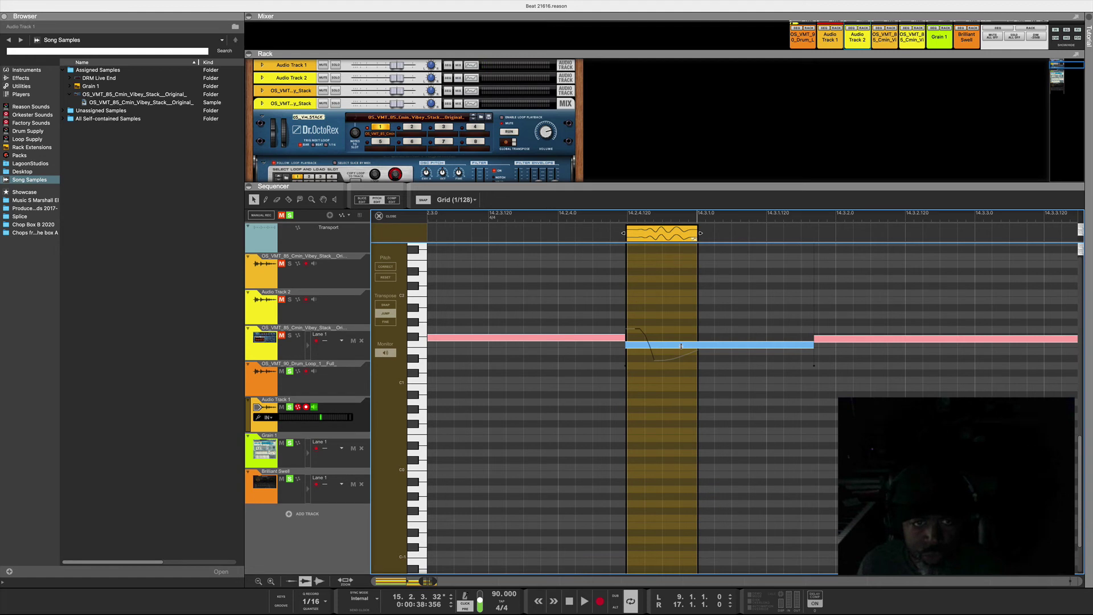
left_click(681, 346)
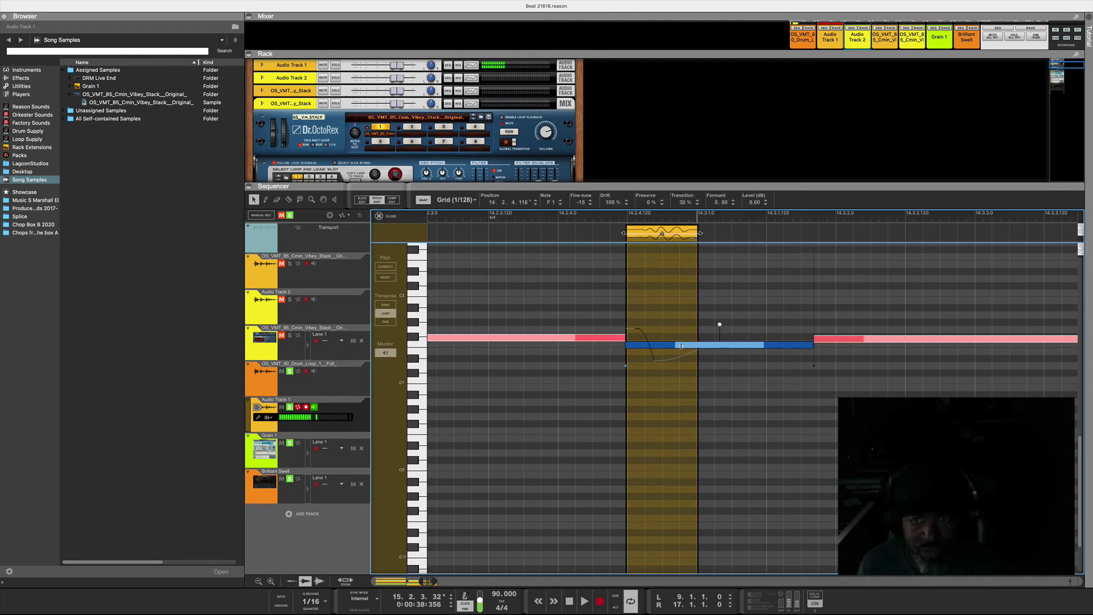
left_click_drag(681, 351, 679, 384)
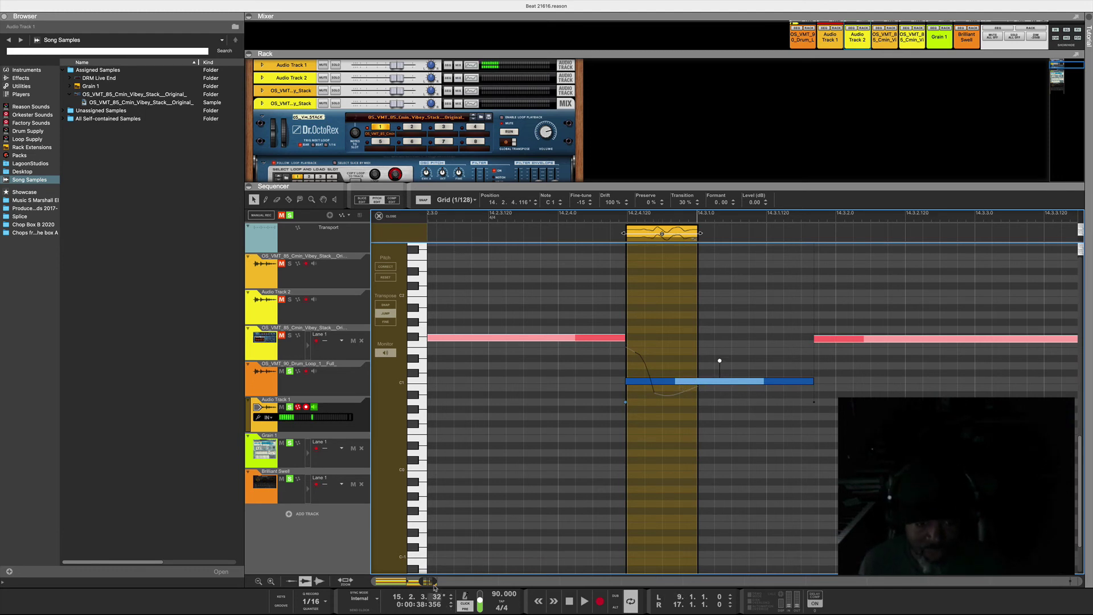
scroll(416, 398, "down", 5)
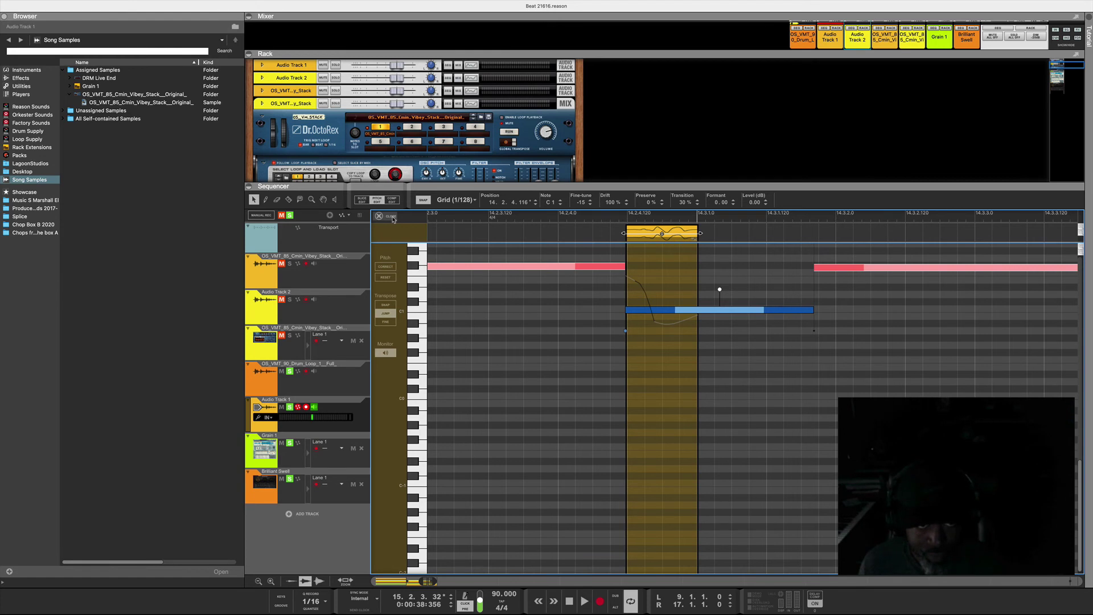
left_click(392, 217)
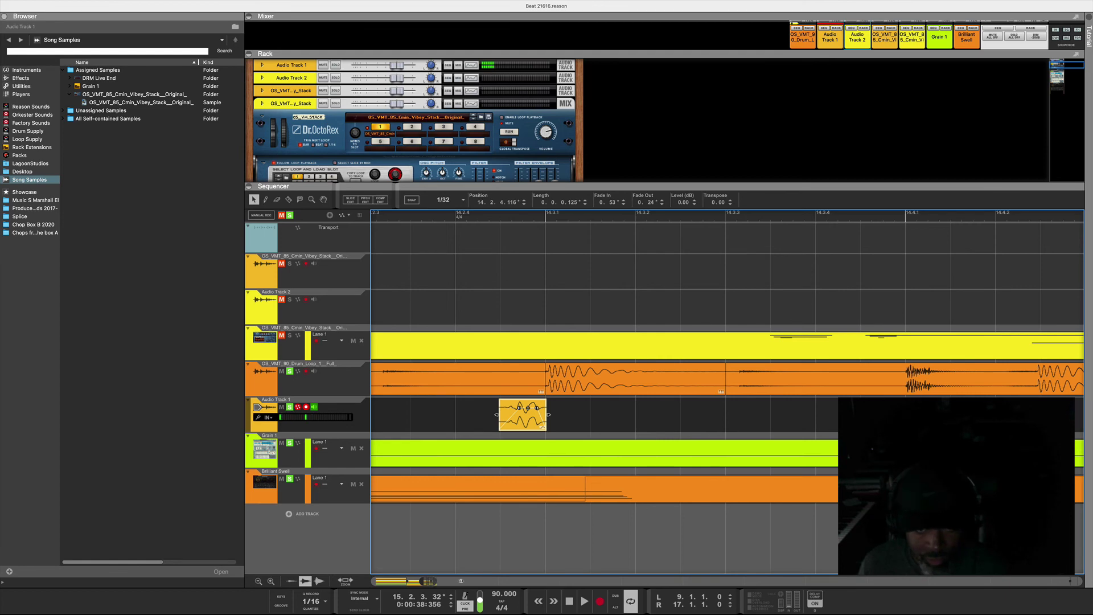
left_click_drag(461, 580, 385, 581)
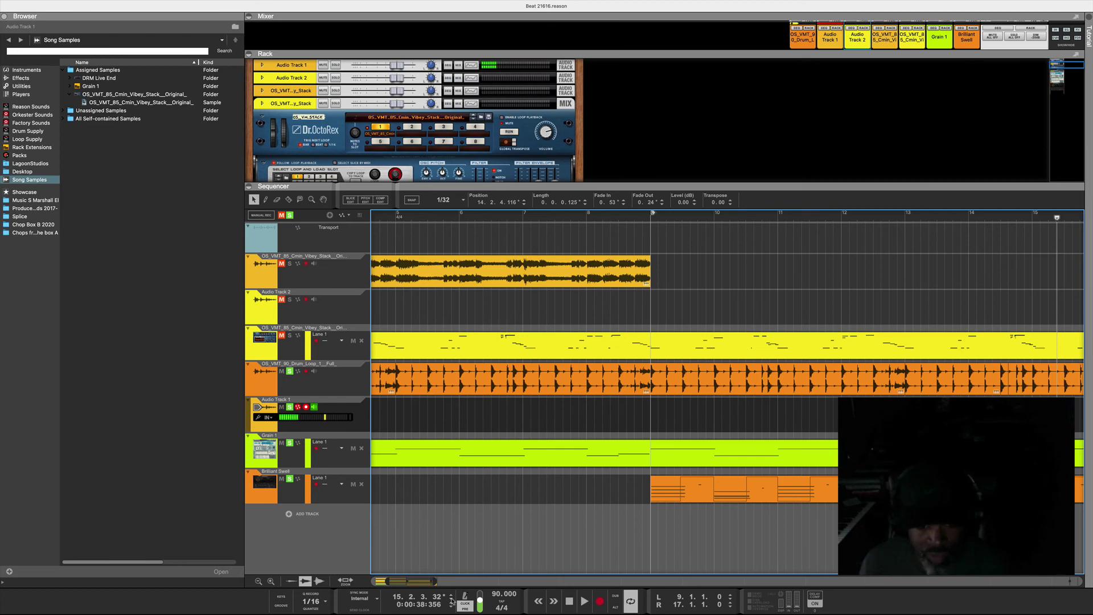
left_click_drag(435, 582, 468, 581)
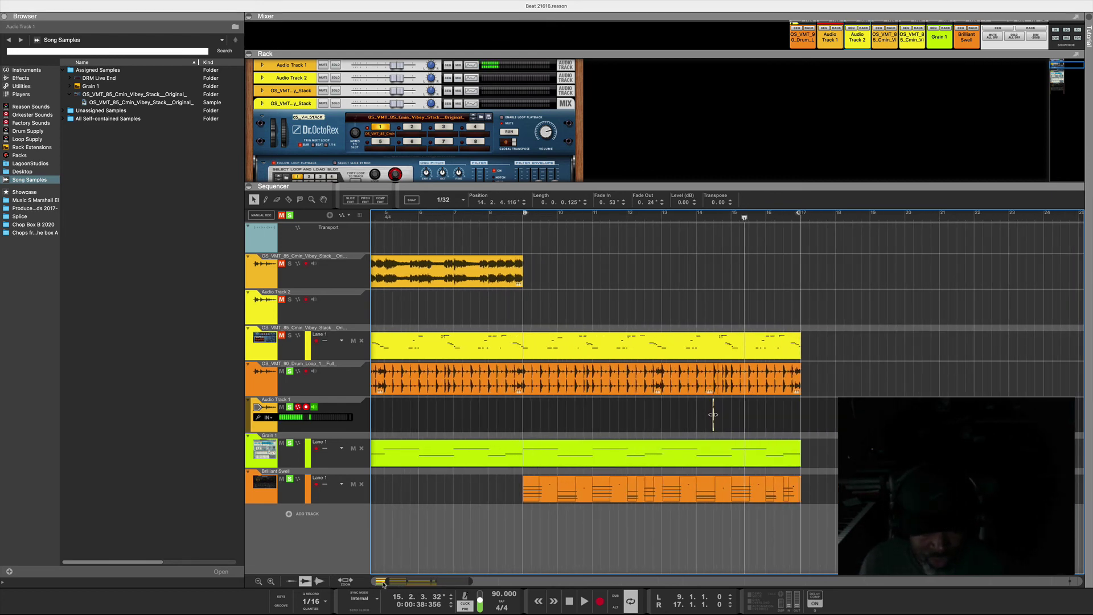
left_click_drag(385, 582, 423, 575)
left_click_drag(423, 575, 421, 576)
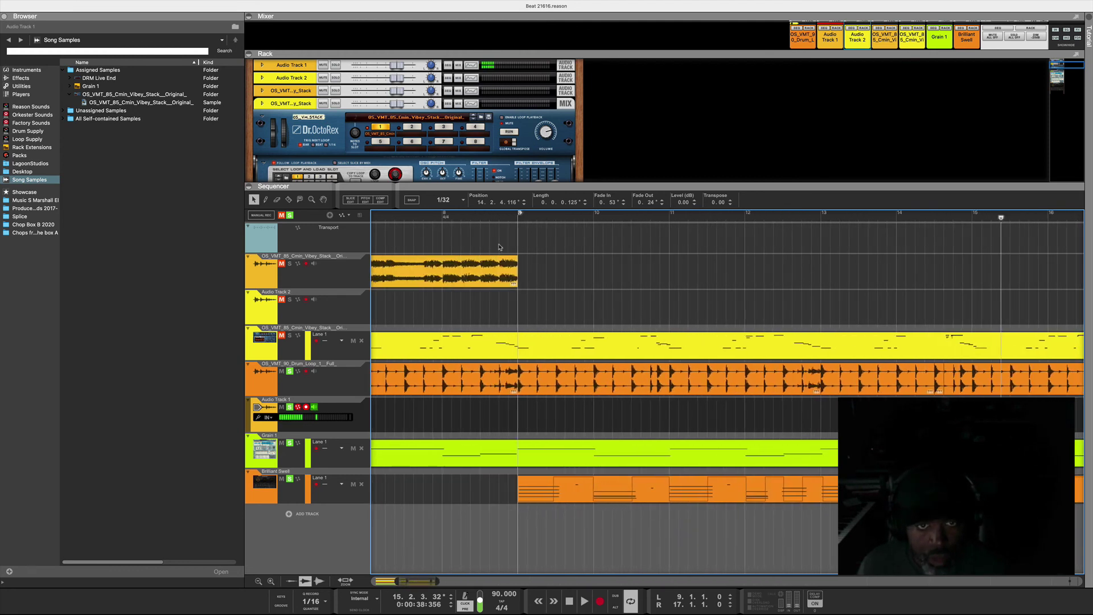
left_click(509, 220)
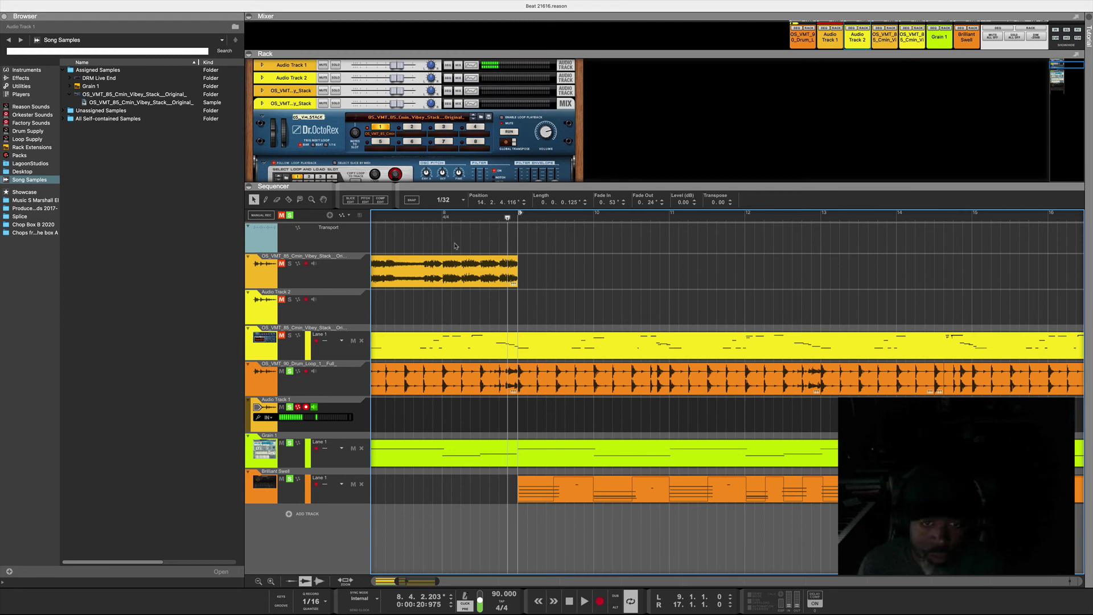
key("space")
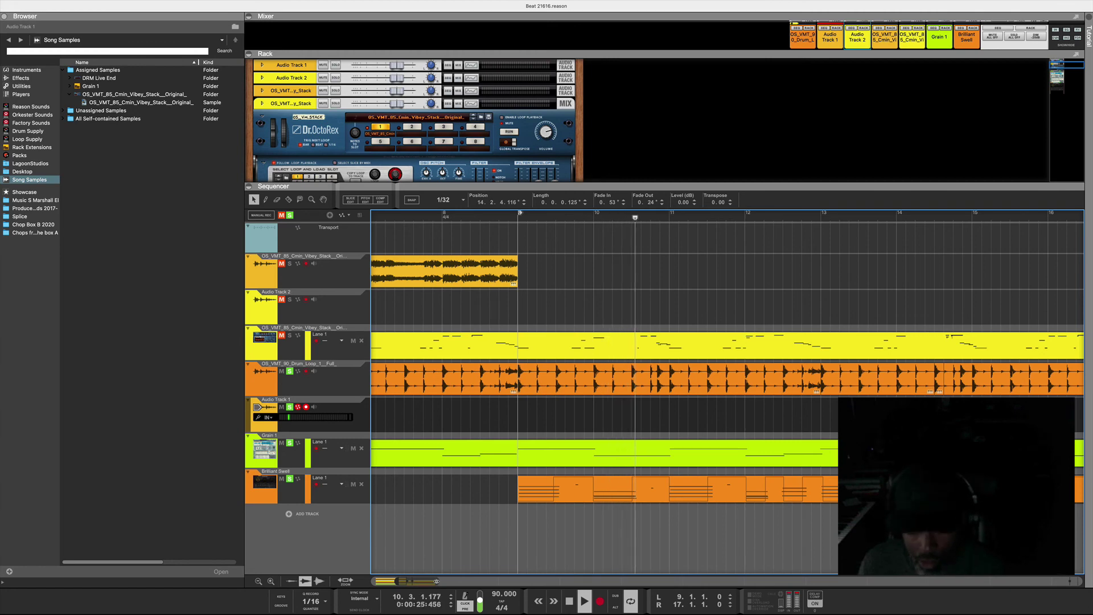
mouse_move(437, 581)
left_mouse_down()
mouse_move(409, 581)
mouse_move(427, 581)
left_mouse_up()
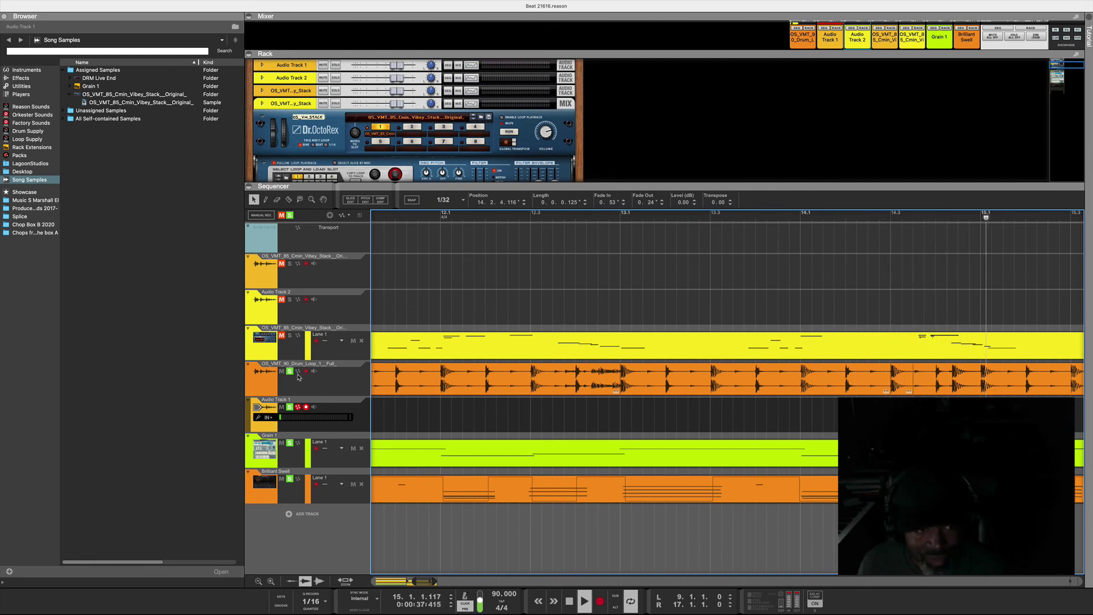
key("space")
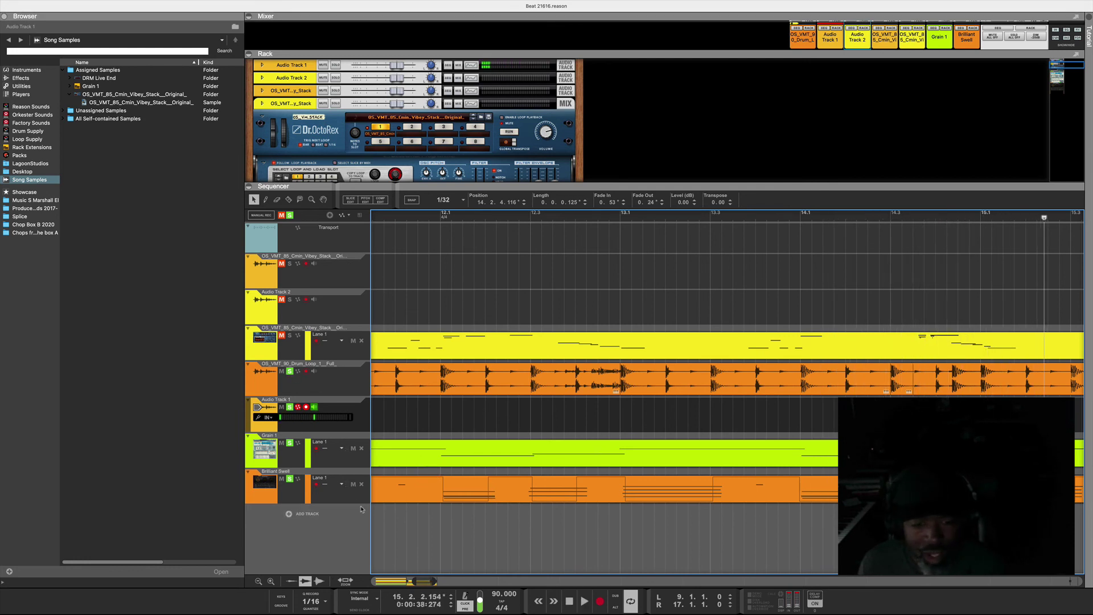
left_click_drag(415, 581, 430, 582)
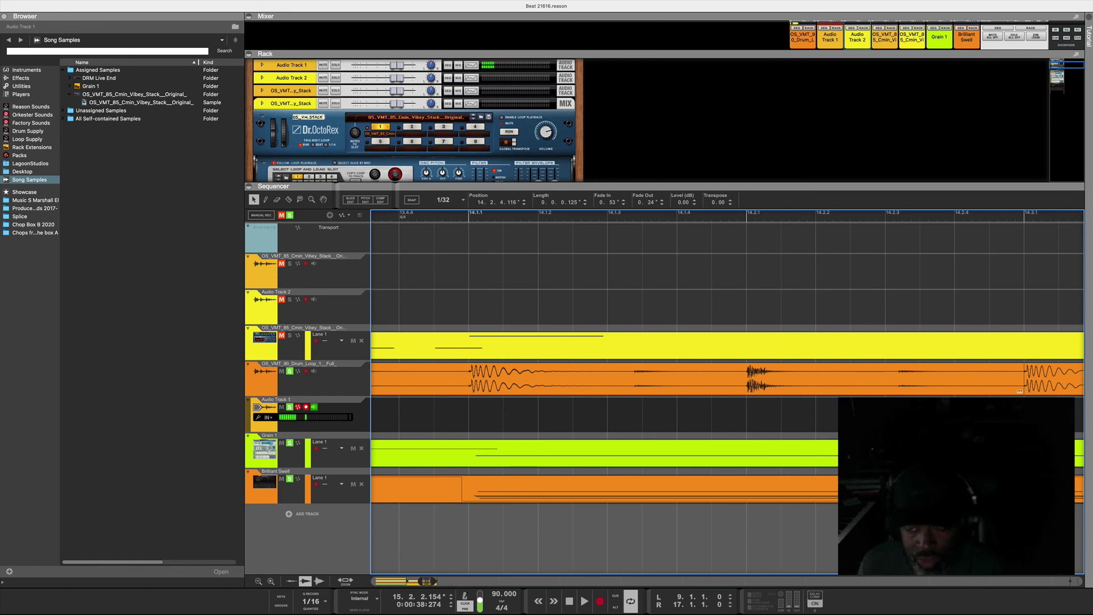
Reopen the kick clip's pitch editor and raise its note from C1 up to G#1
double_click(1019, 391)
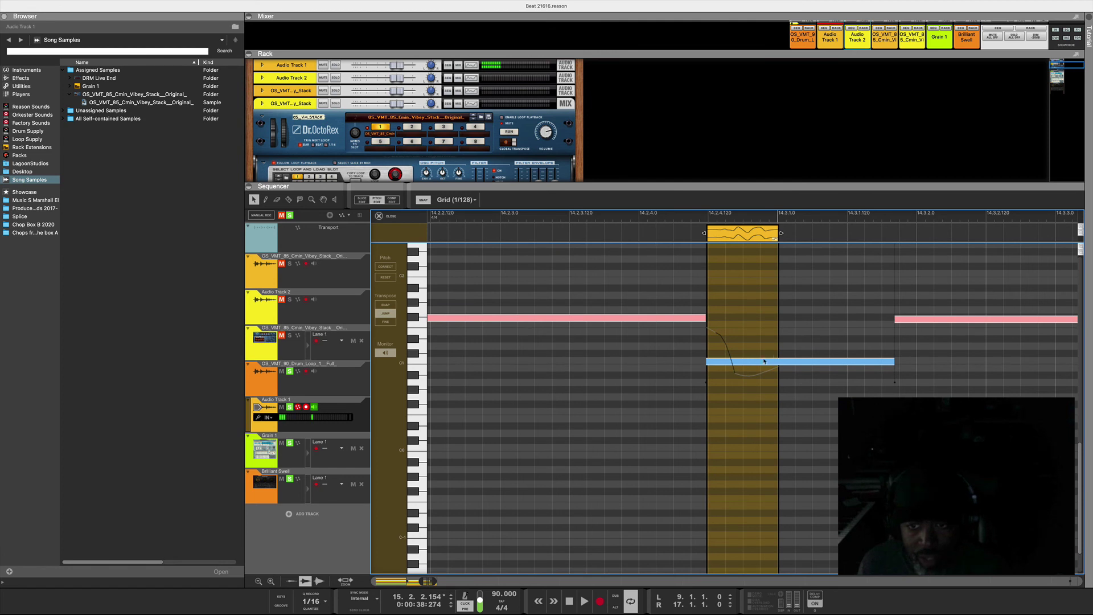
left_click_drag(769, 363, 770, 303)
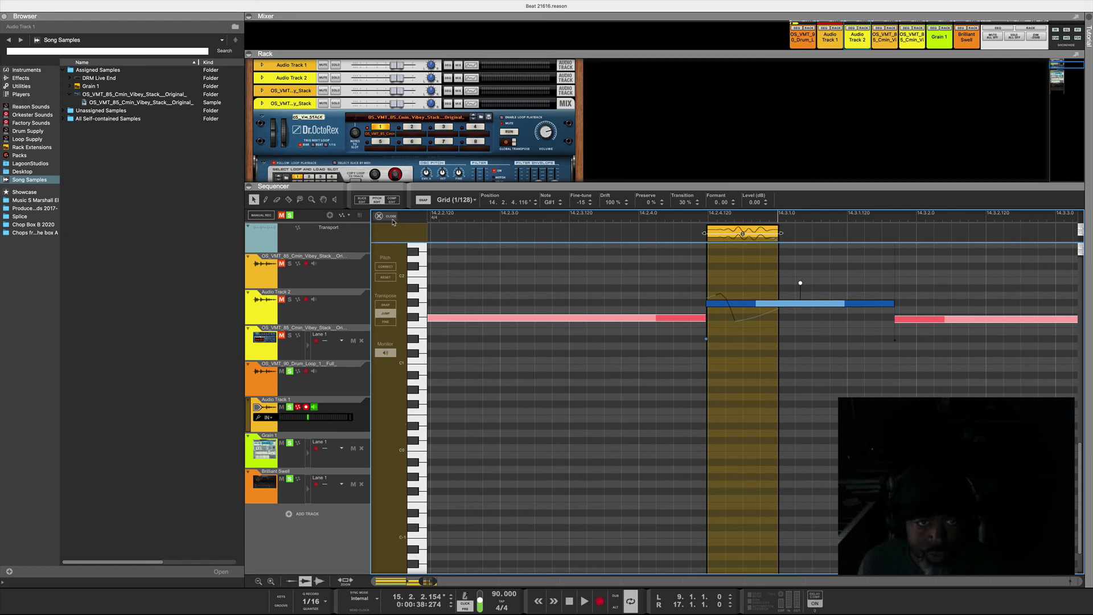
left_click(391, 218)
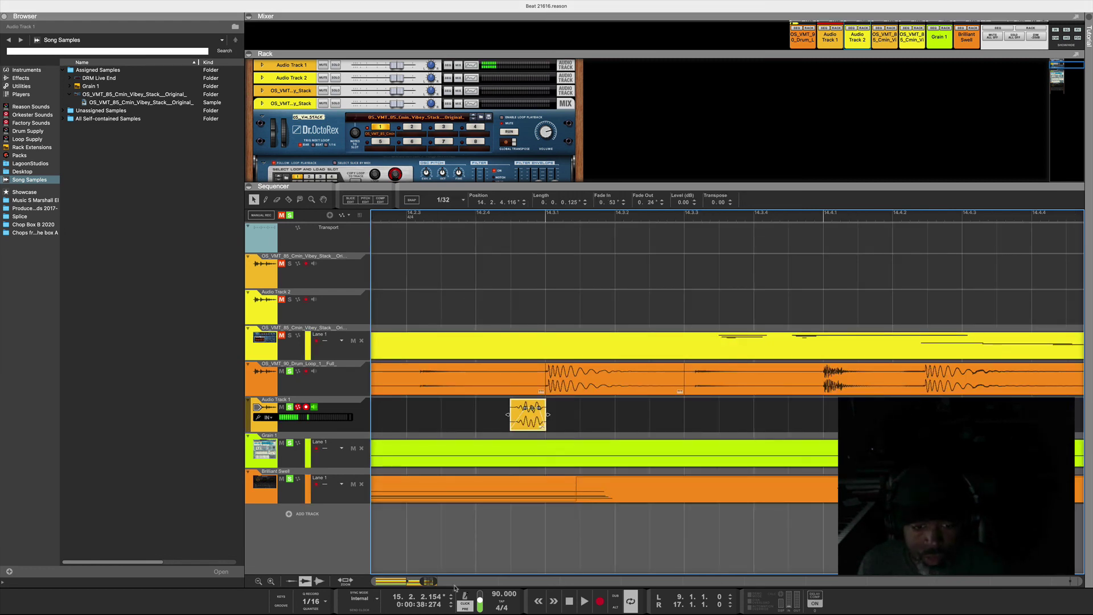
Play the retuned kick briefly from bar 14.1.1 using Space to start and stop
left_click_drag(421, 581, 408, 584)
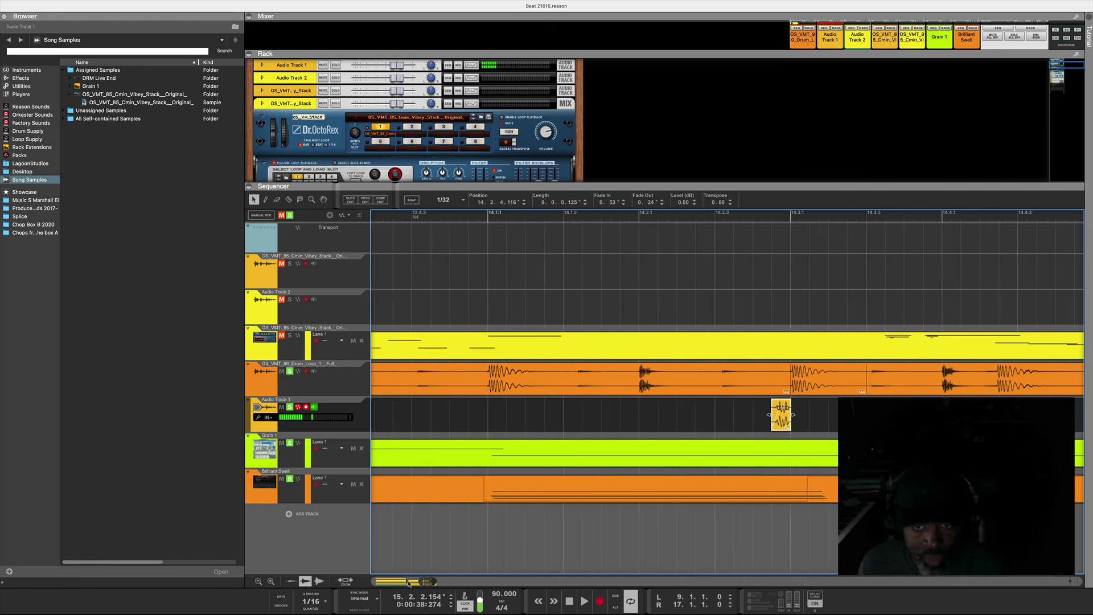
left_click(484, 220)
key("space")
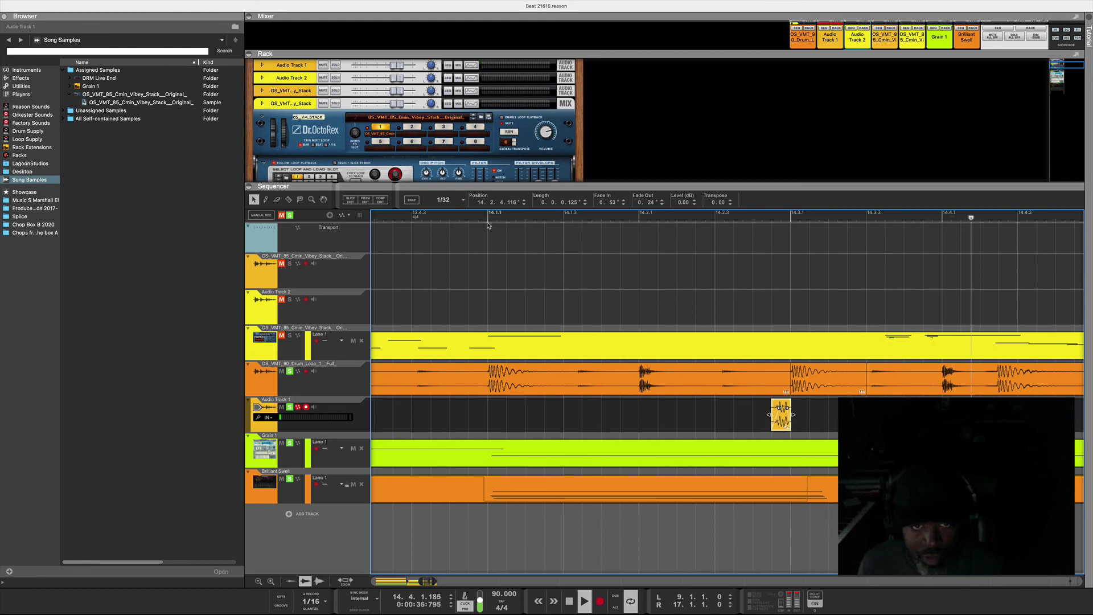
key("space")
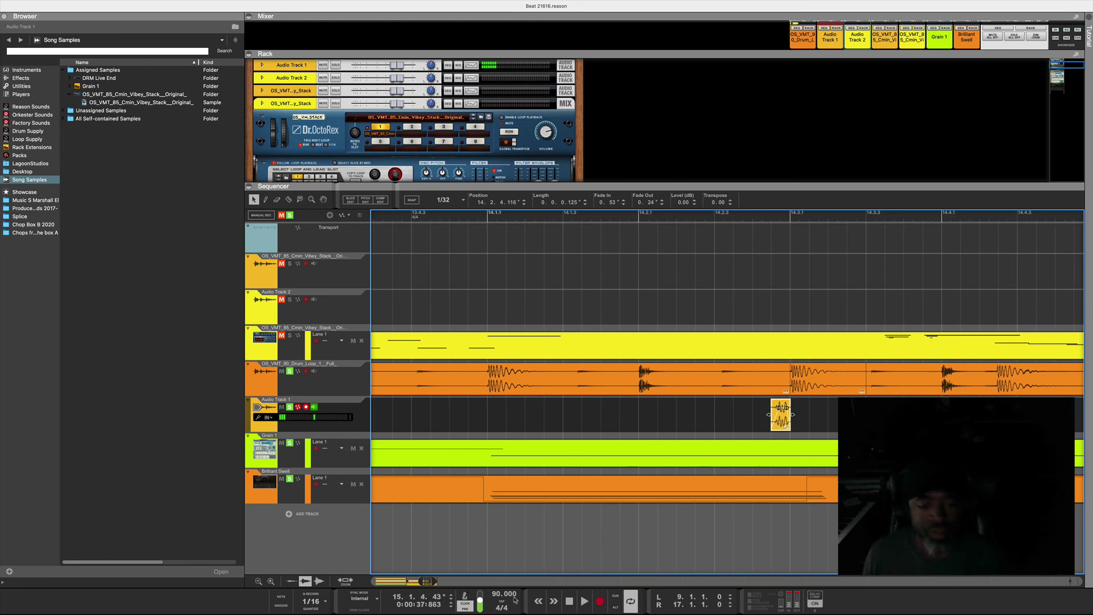
Zoom out to show bars 12 to 19 and drag the song position back to bar 9
left_click_drag(421, 581, 396, 580)
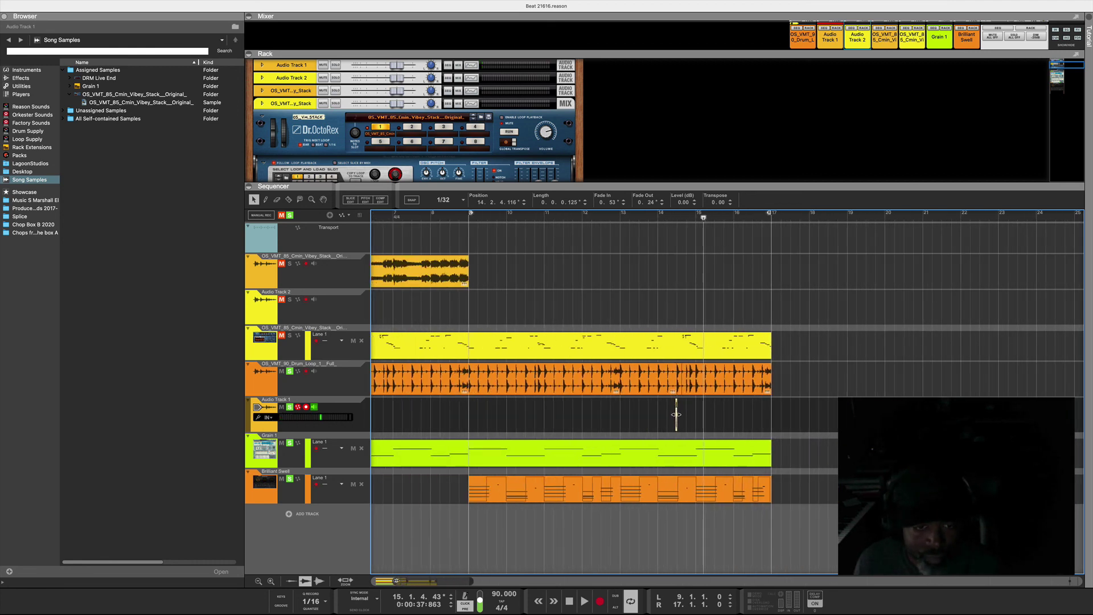
scroll(677, 414, "down", 2)
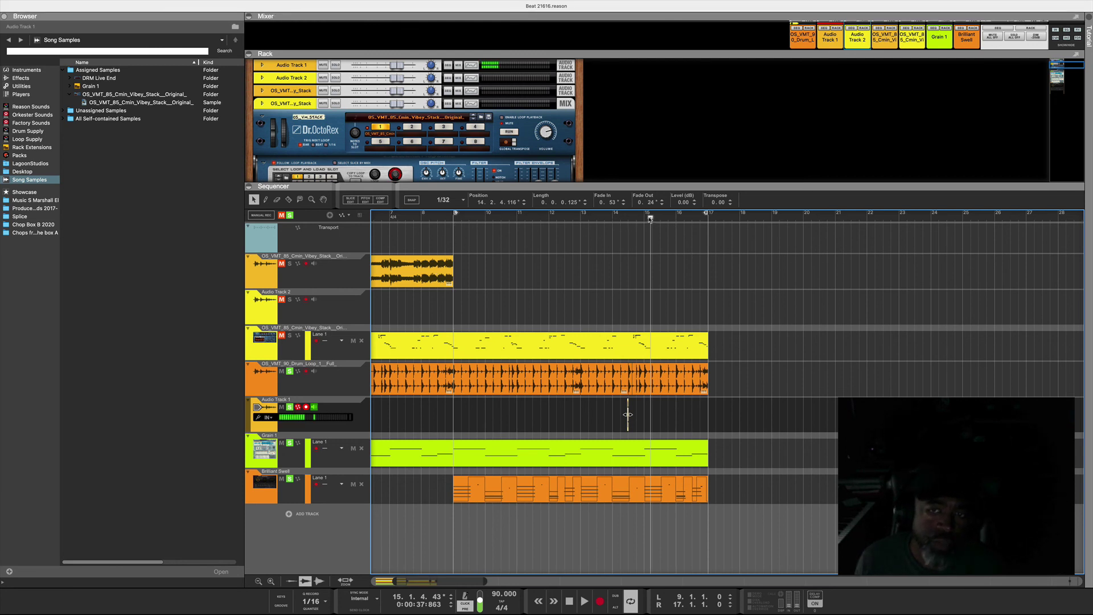
left_click_drag(651, 218, 454, 239)
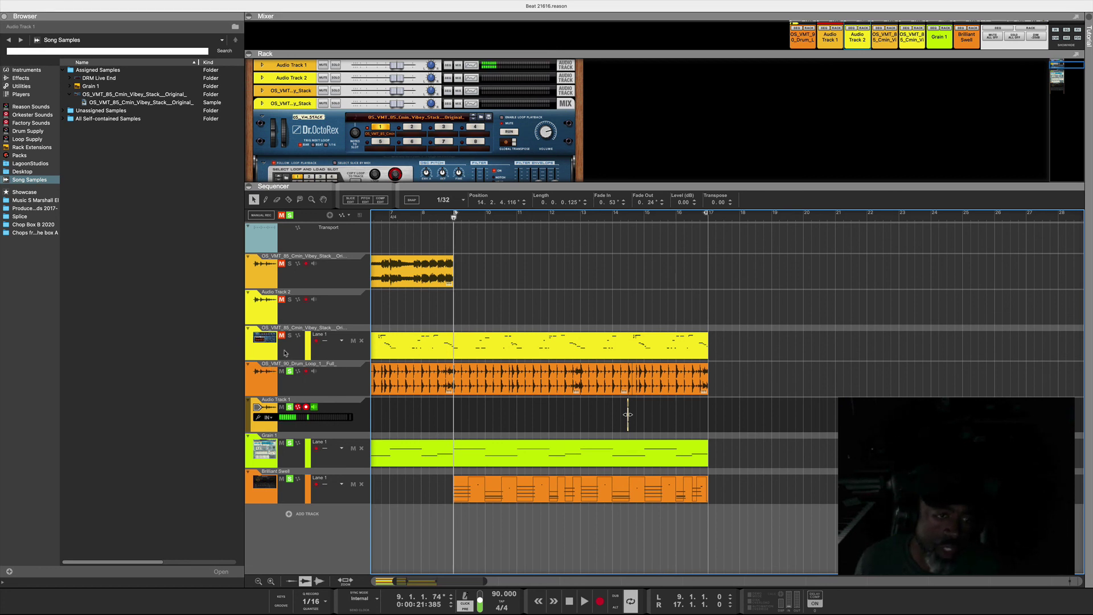
Turn on Solo (S) on the Dr.OctoRex track header
left_click(290, 337)
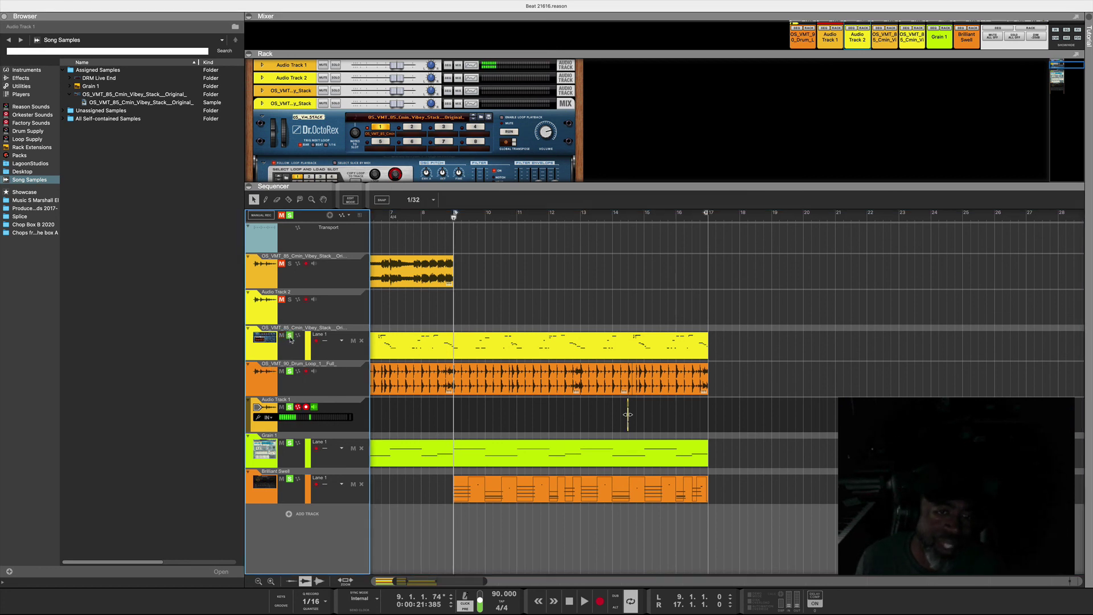